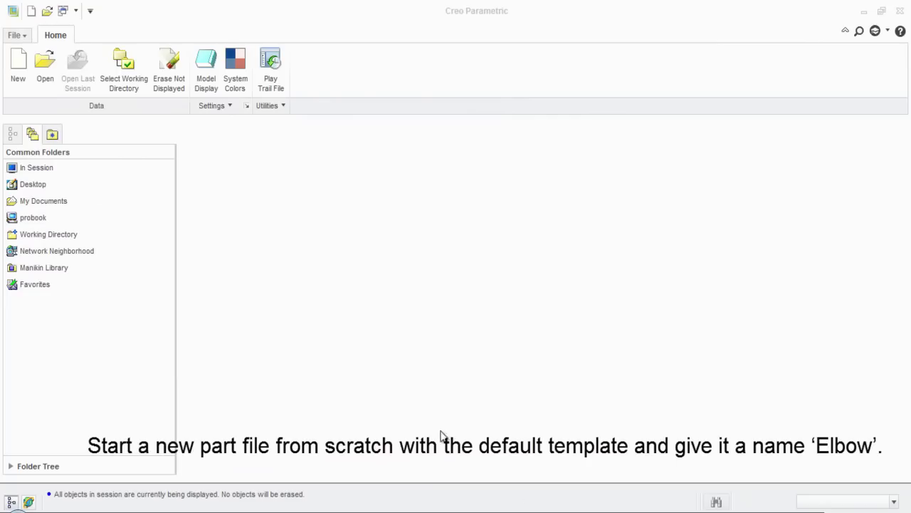
Create a new solid part named Elbow from the default template and select the TOP plane
left_click(18, 80)
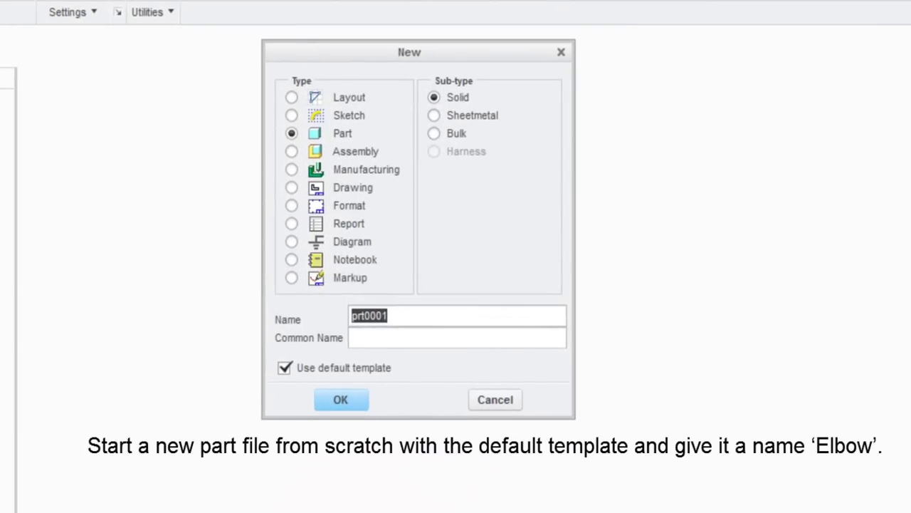
type("E")
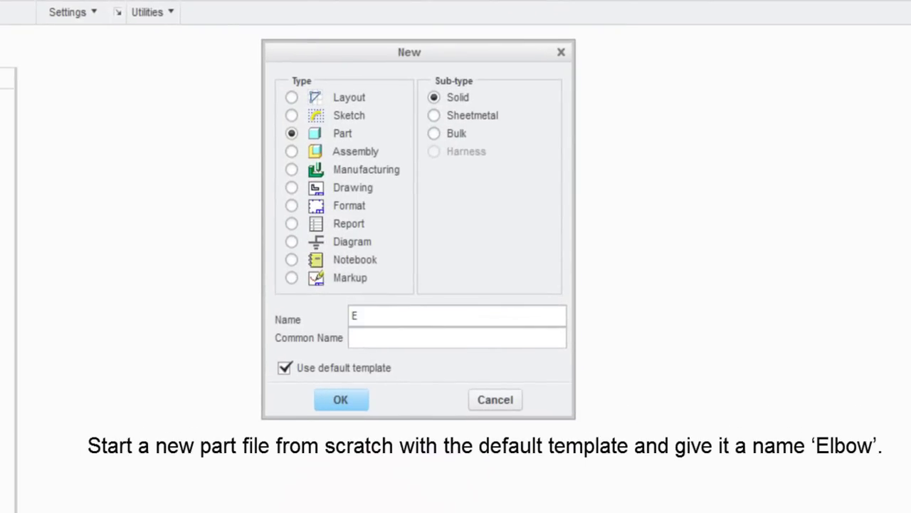
type("lbow")
left_click(346, 397)
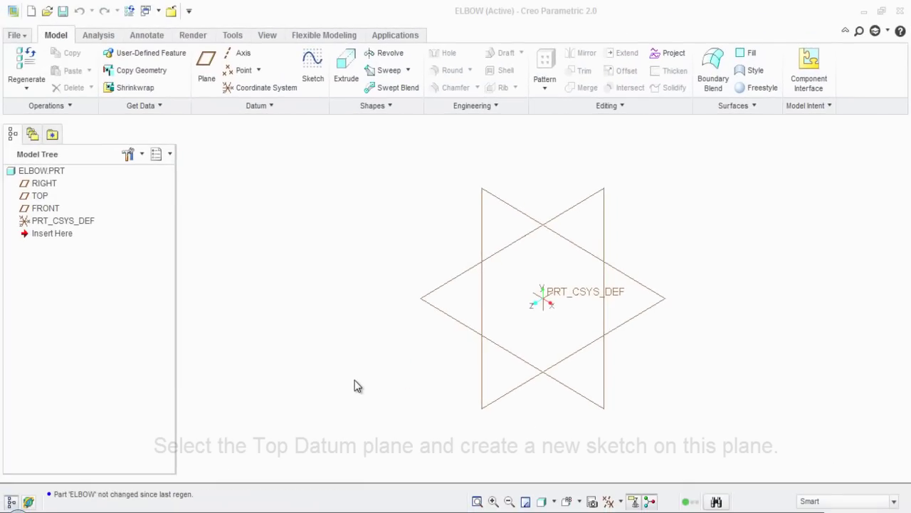
left_click(427, 306)
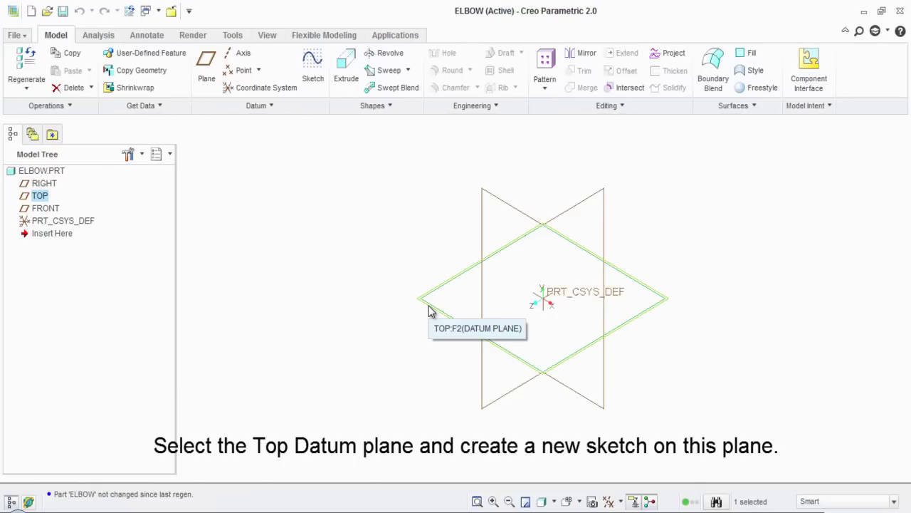
left_click(428, 306)
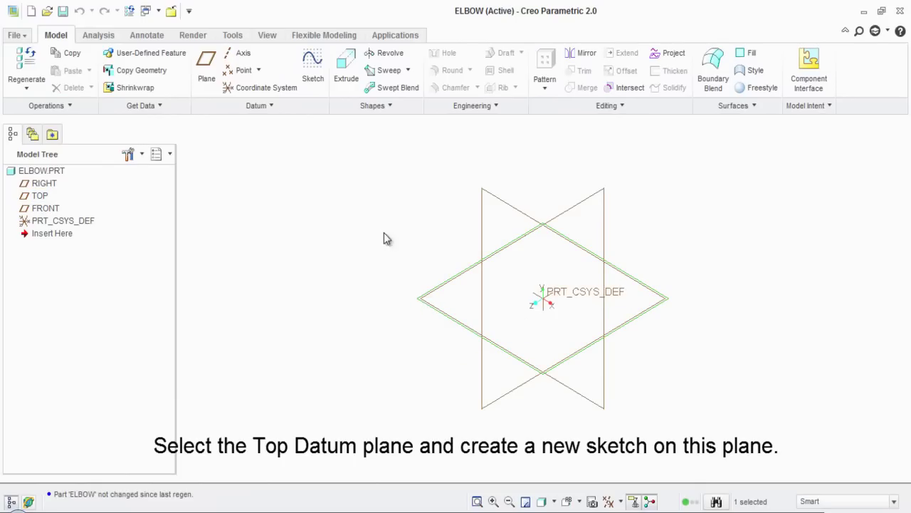
Sketch on the TOP plane viewed flat-on, with all datum displays and the spin centre hidden
left_click(315, 86)
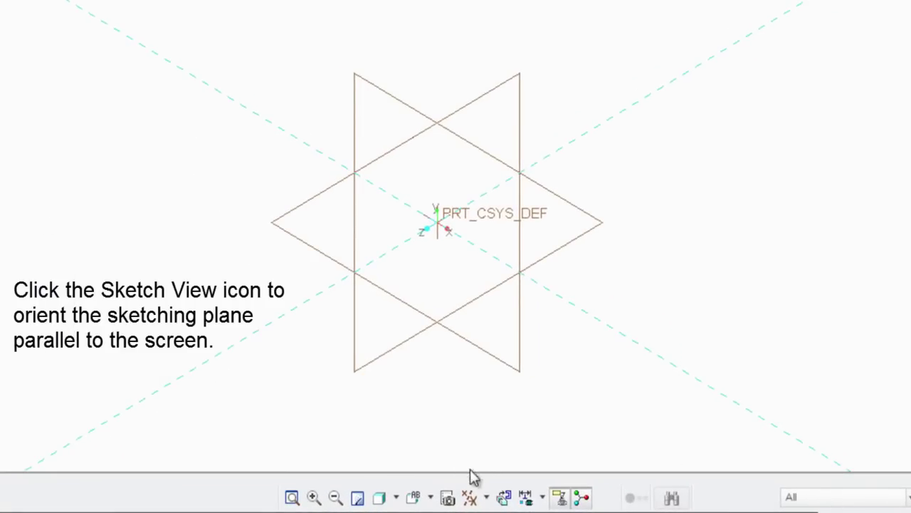
left_click(504, 499)
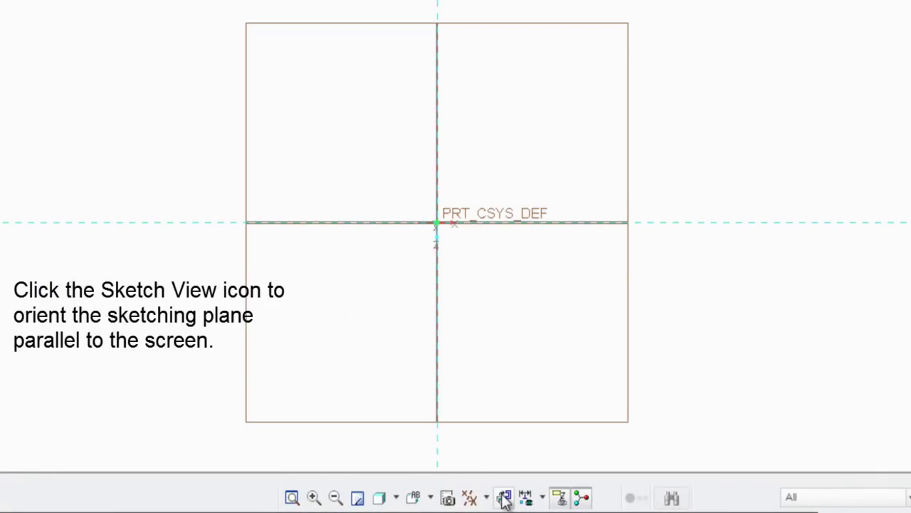
left_click(486, 497)
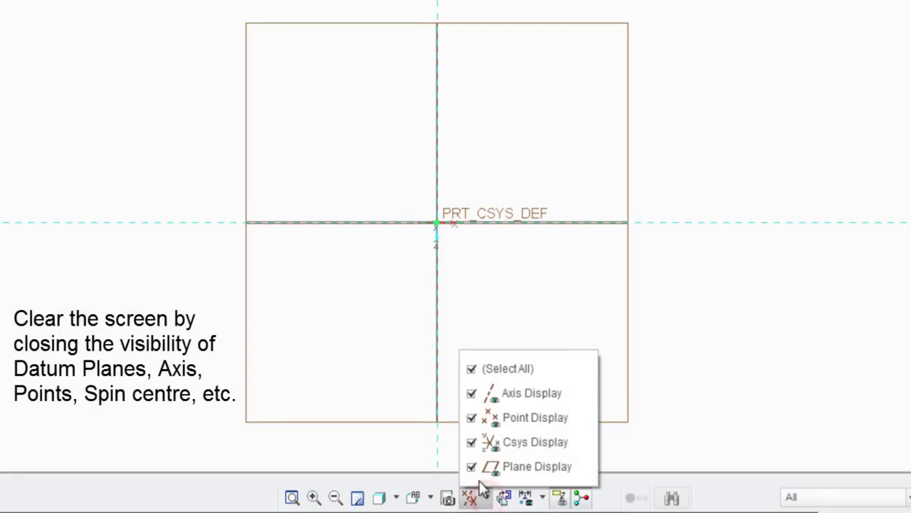
left_click(471, 368)
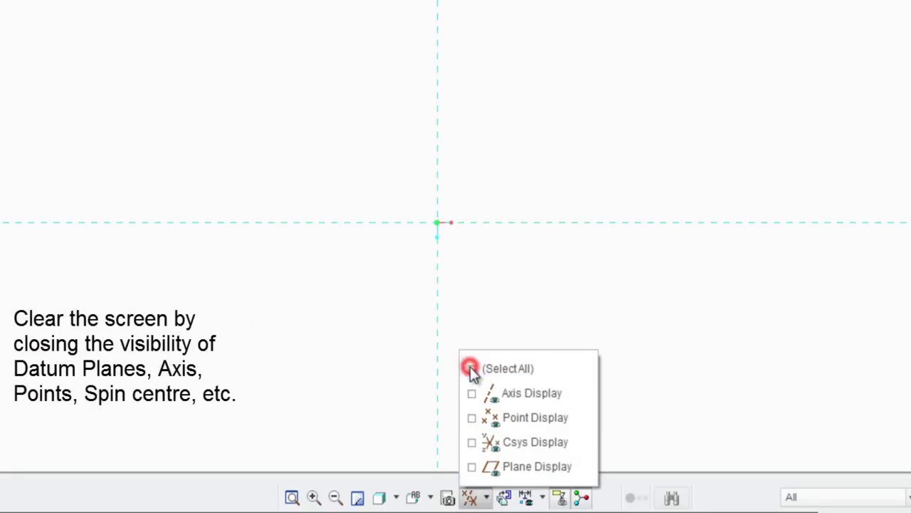
left_click(510, 302)
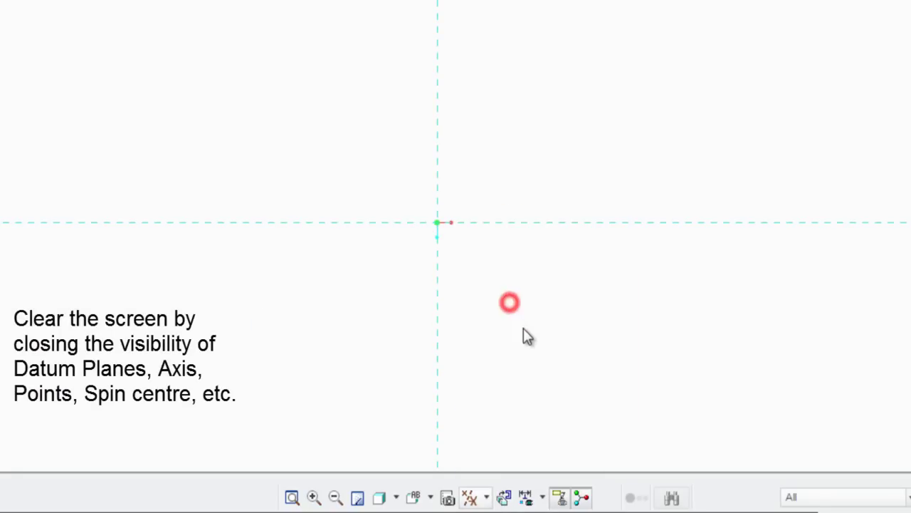
left_click(581, 496)
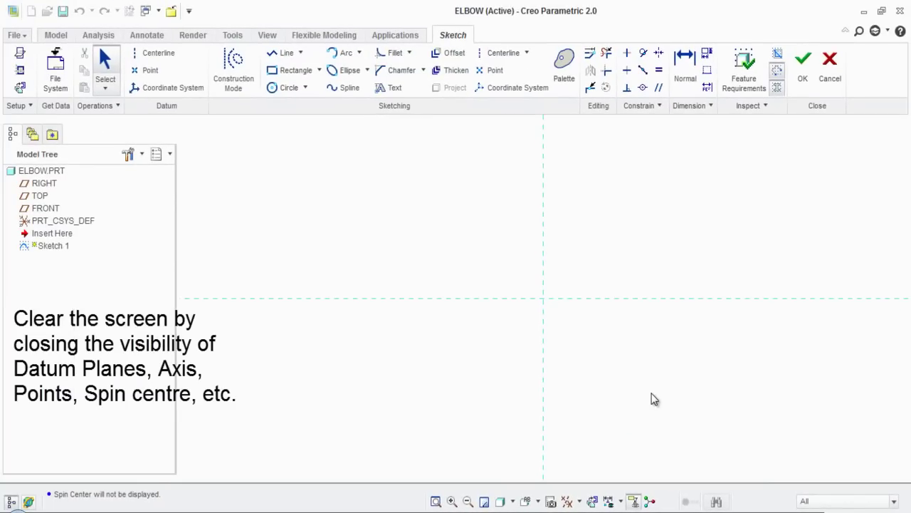
left_click(651, 397)
Draw horizontal and vertical lines from the origin, setting the horizontal length to 1.1875
right_click(624, 313)
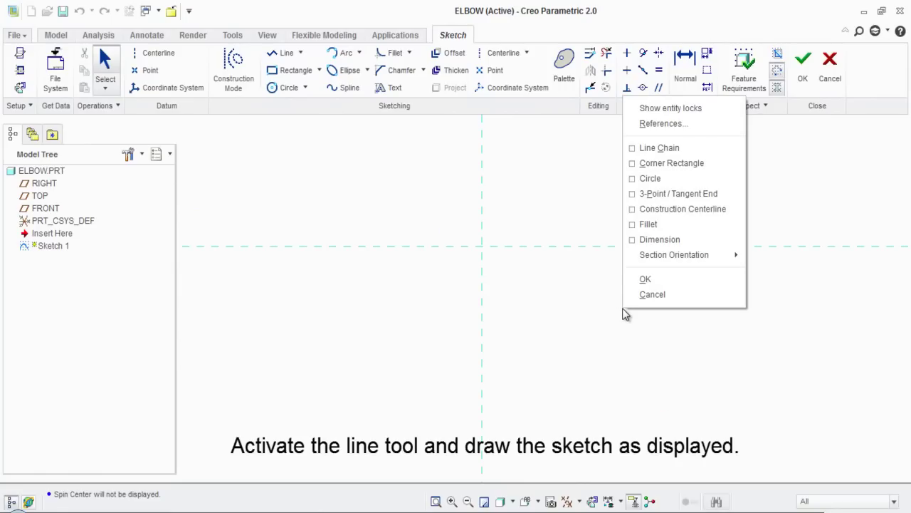
left_click(639, 150)
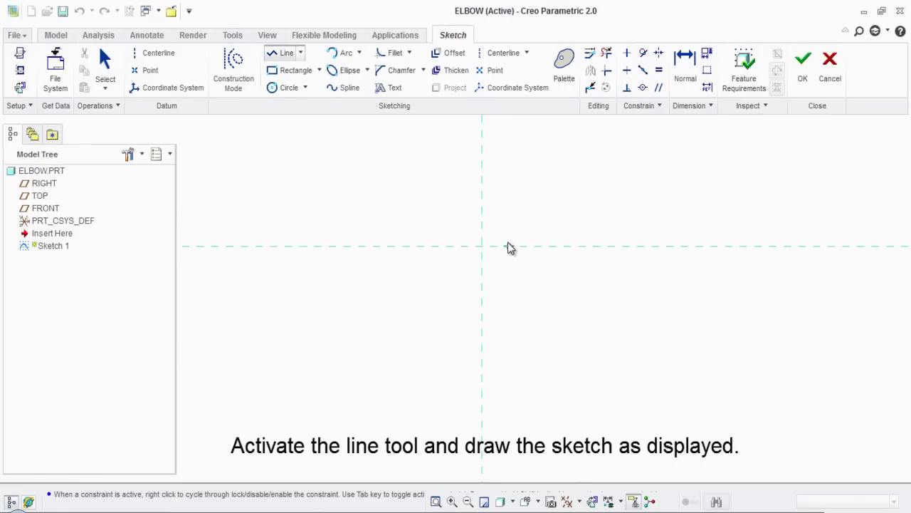
left_click(482, 246)
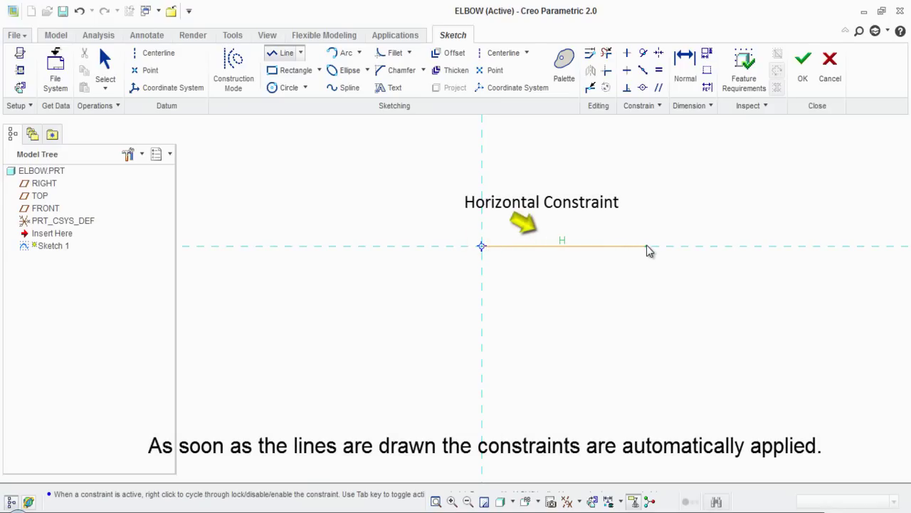
left_click(649, 247)
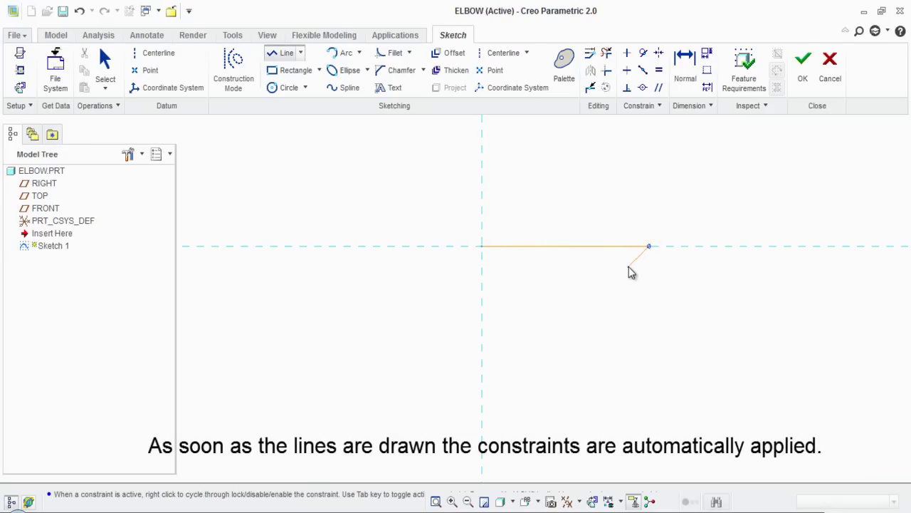
middle_click(630, 272)
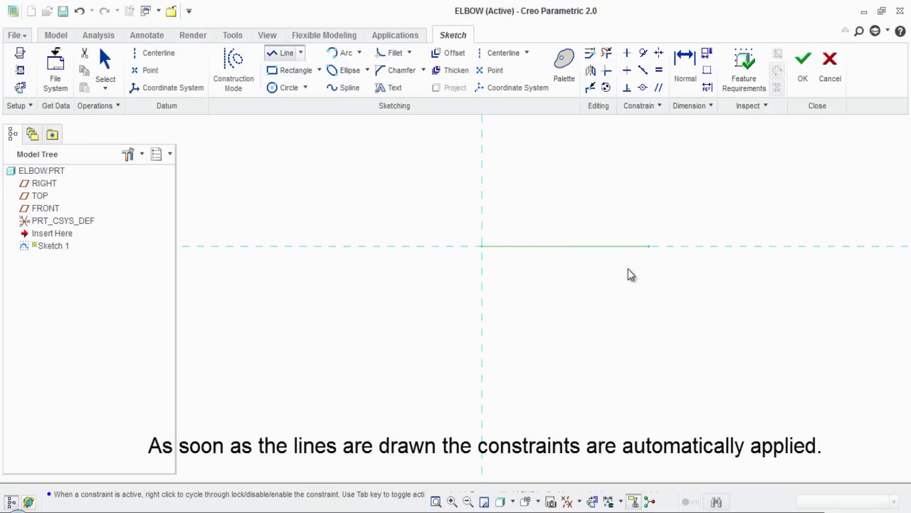
left_click(481, 247)
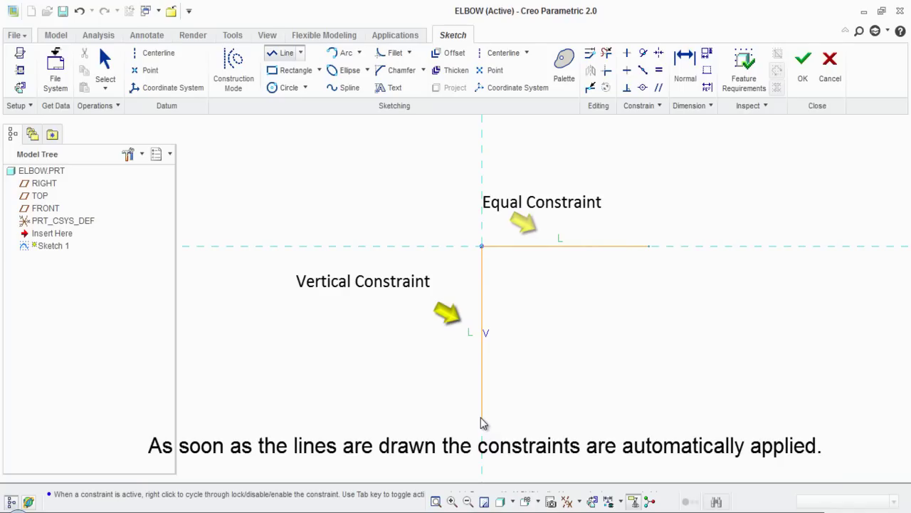
left_click(481, 420)
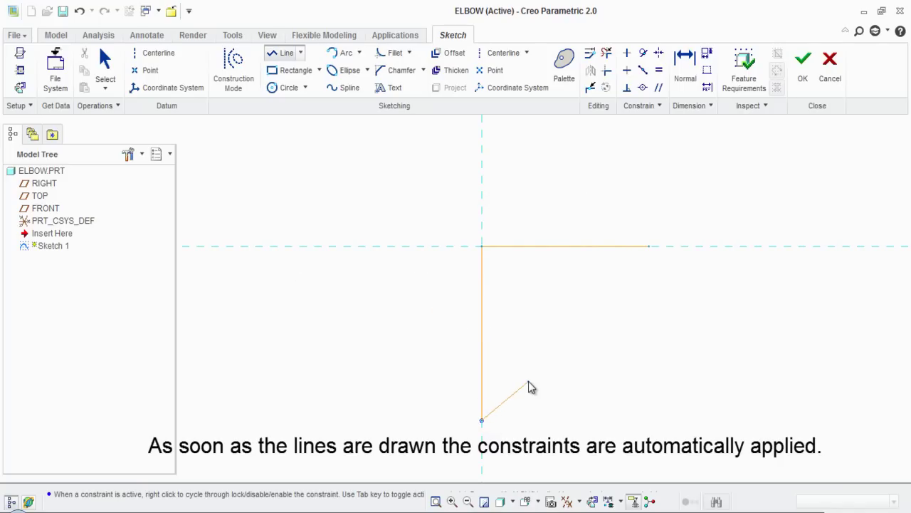
middle_click(530, 391)
middle_click(557, 280)
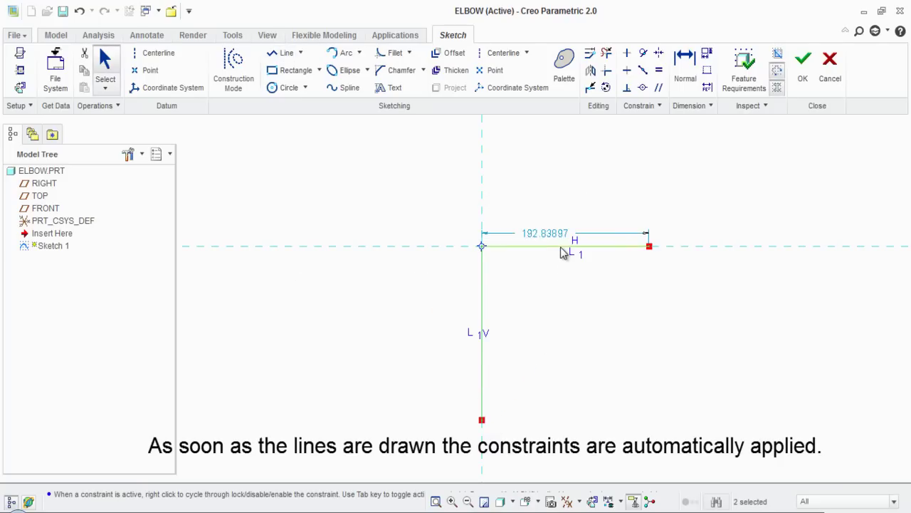
double_click(544, 230)
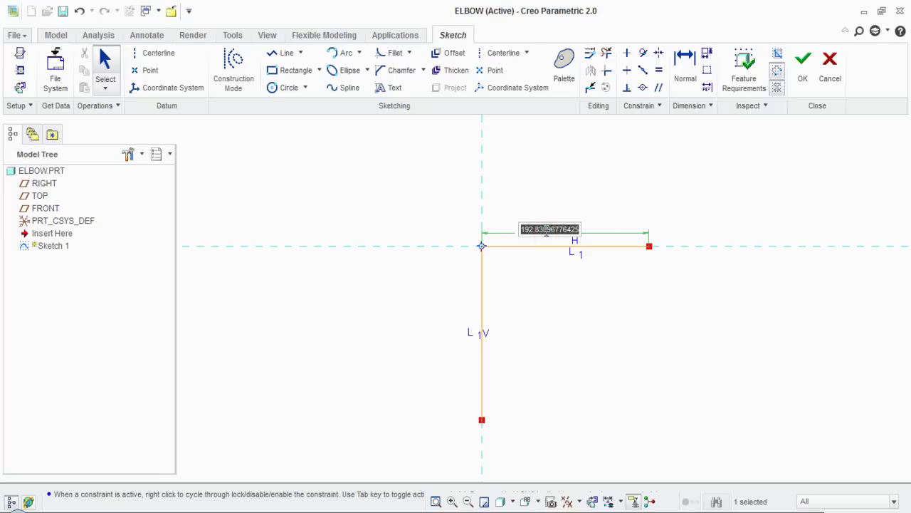
type("1.1875")
key("Return")
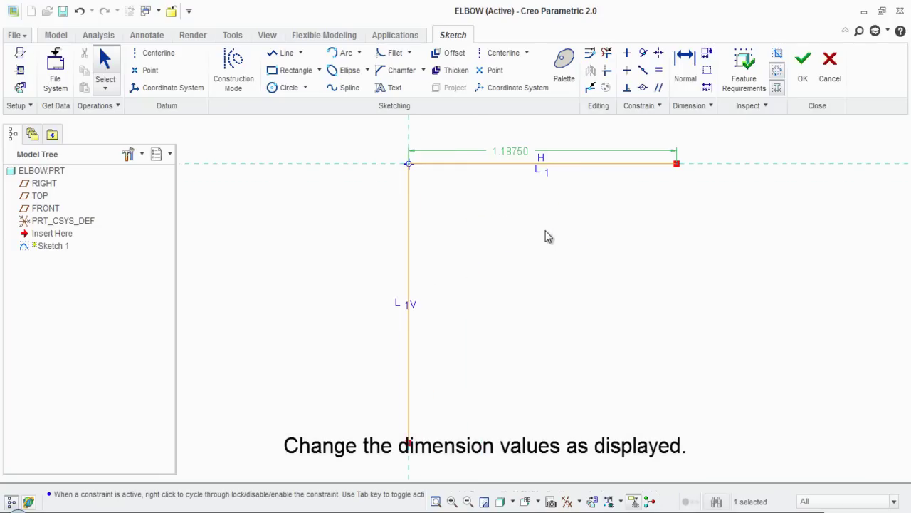
Fillet the corner between the vertical and horizontal lines with a 0.625 radius arc
left_click(553, 312)
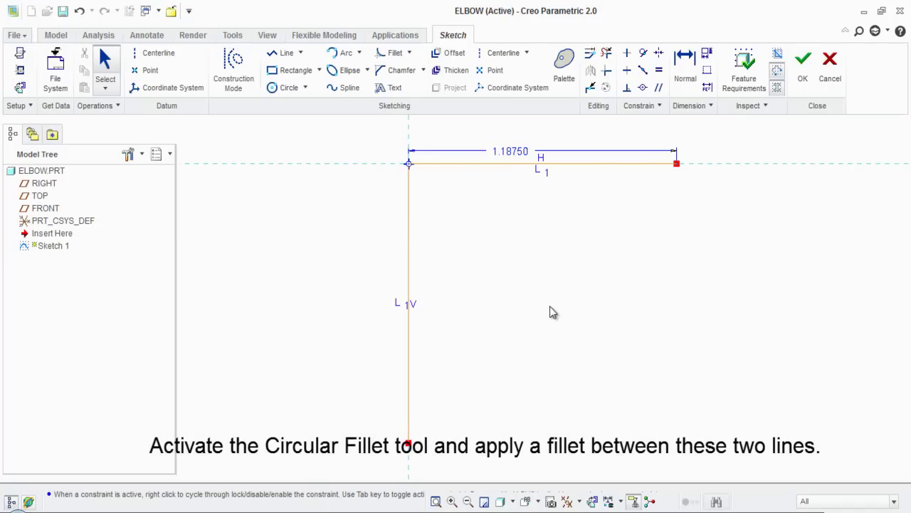
left_click(388, 57)
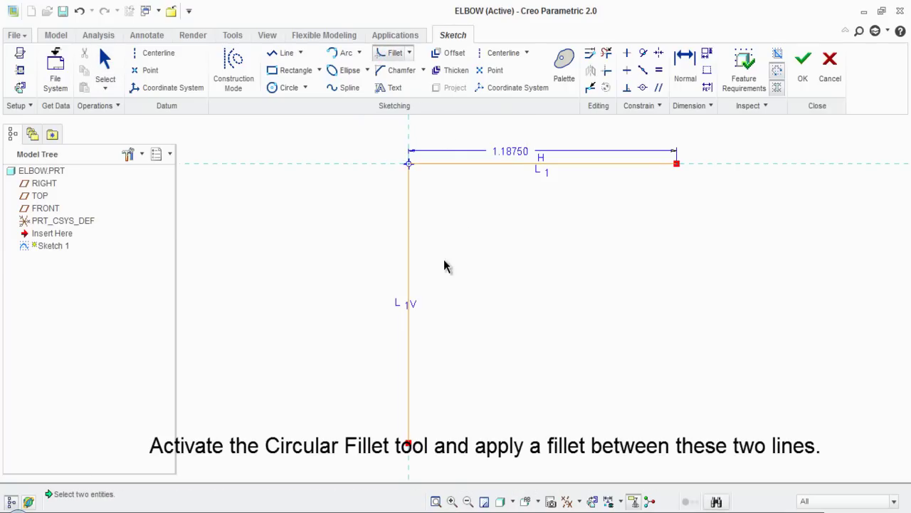
left_click(409, 266)
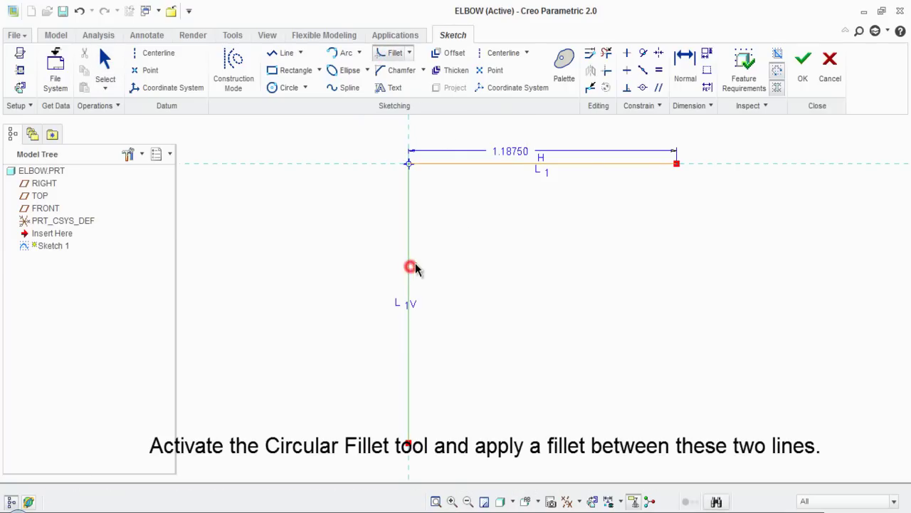
left_click(476, 164)
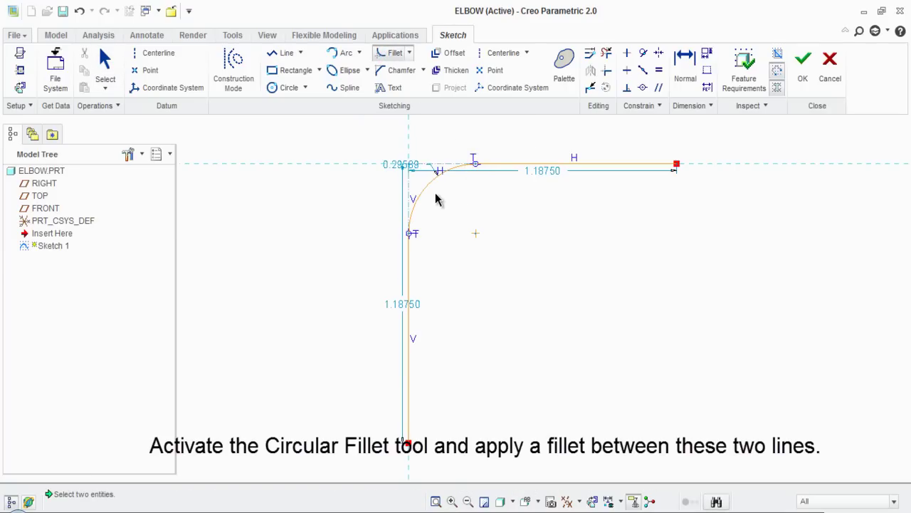
scroll(421, 157, "down", 1)
scroll(423, 155, "down", 1)
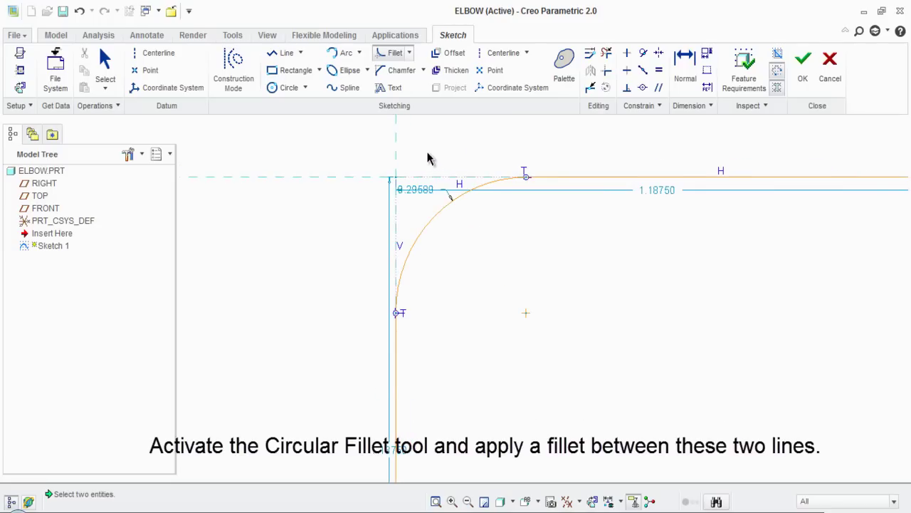
middle_click(510, 233)
double_click(423, 191)
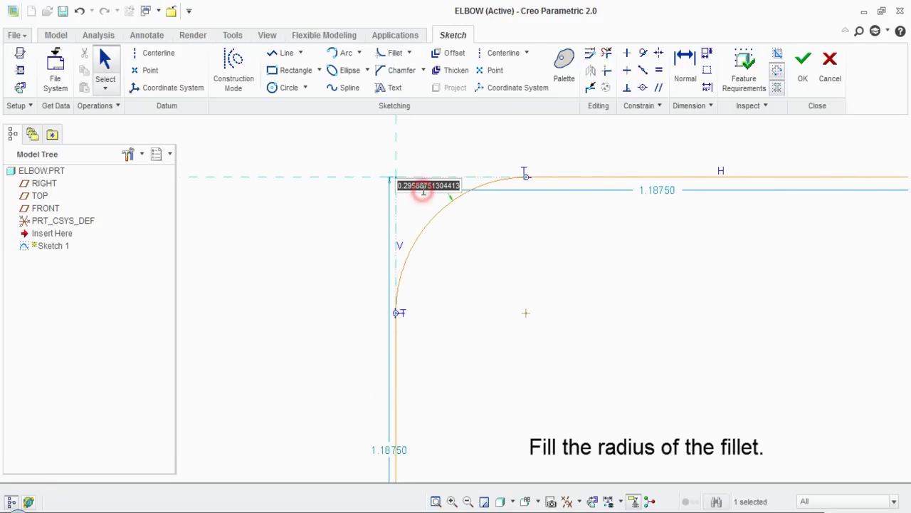
type(".")
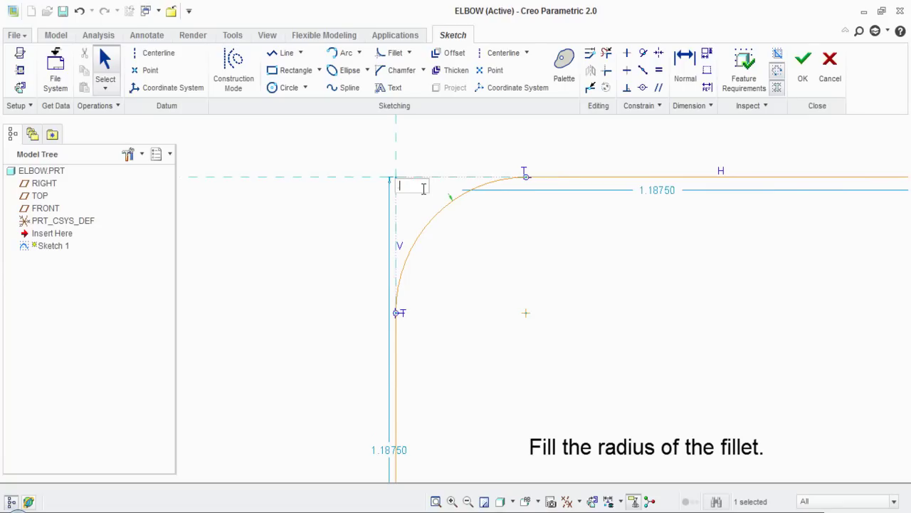
type("625")
key("Return")
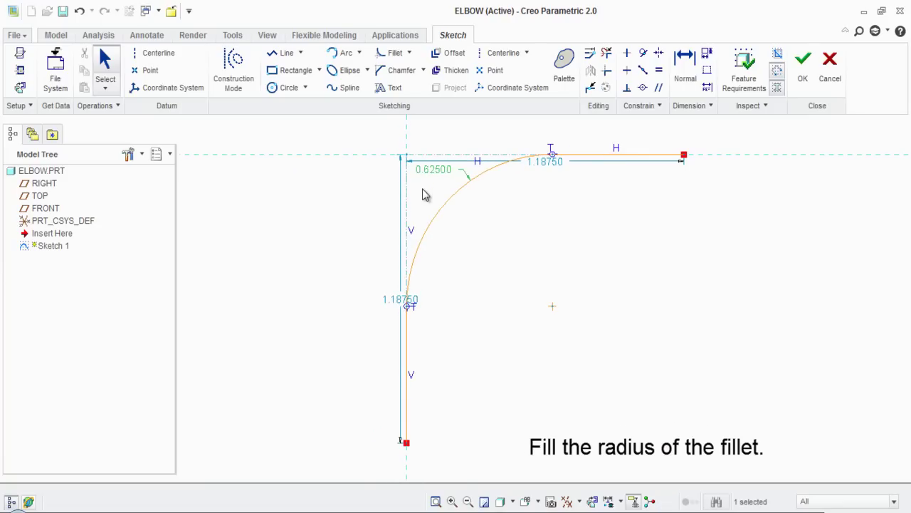
left_click(535, 242)
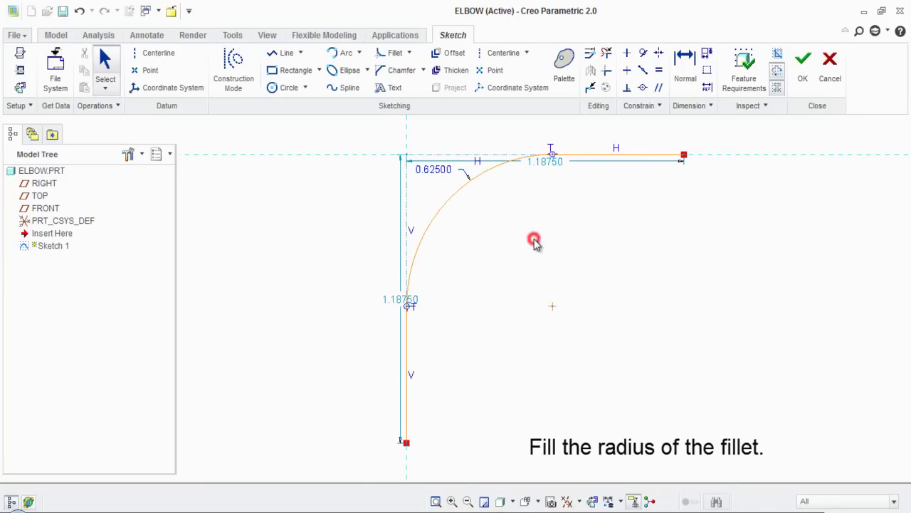
Lock the 0.62500 and 1.18750 dimensions and finish the sketch
left_click(434, 173)
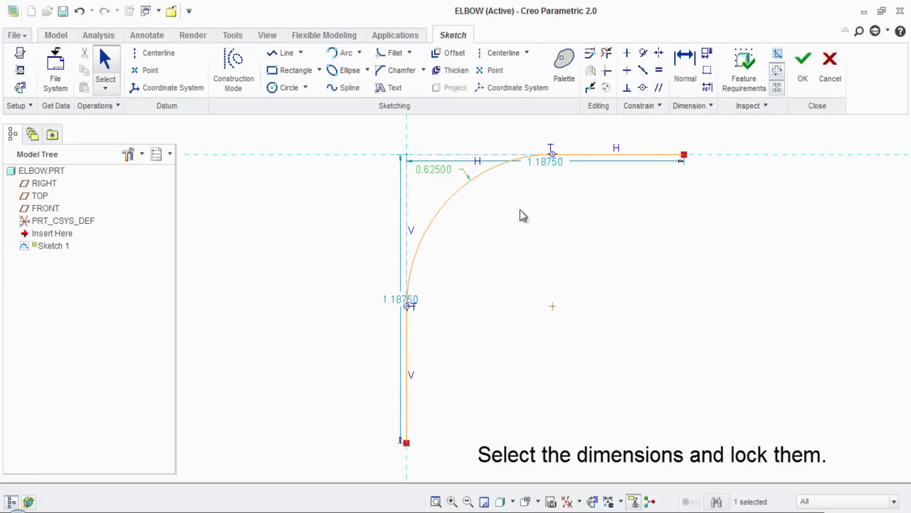
left_click(546, 163, "ctrl")
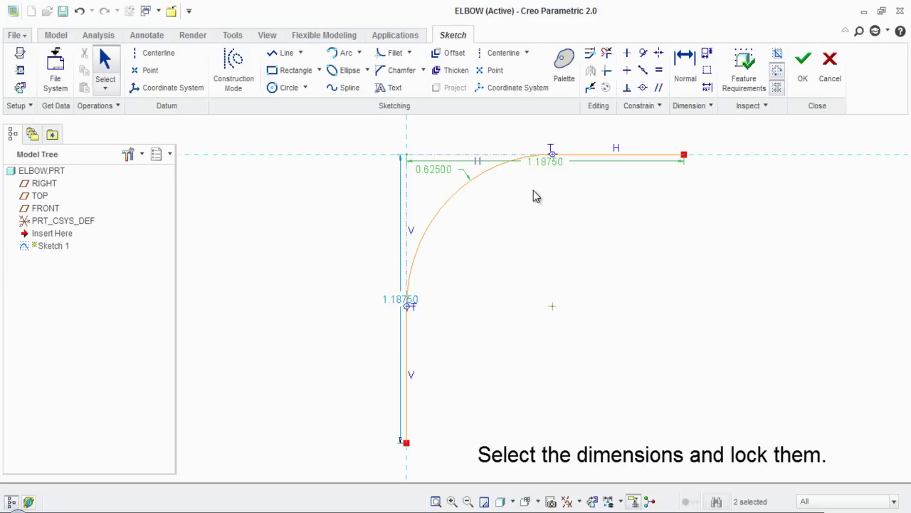
right_click(535, 197)
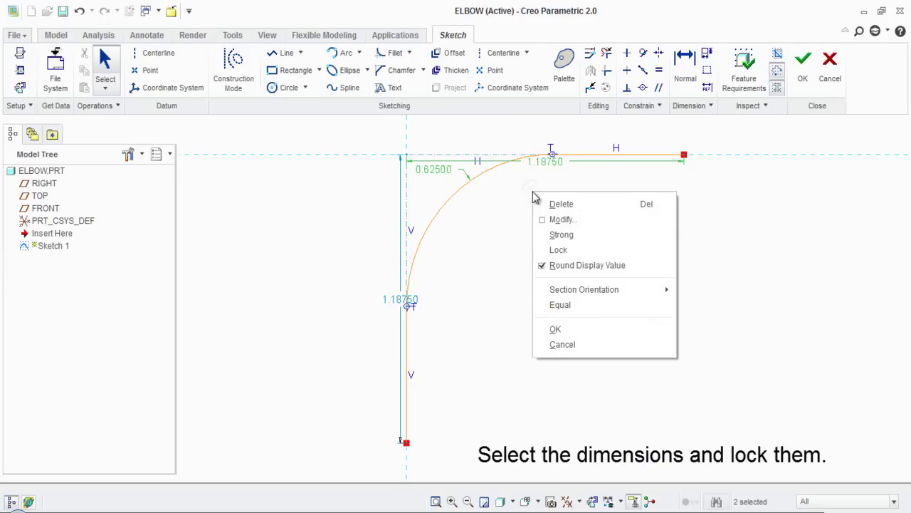
left_click(567, 251)
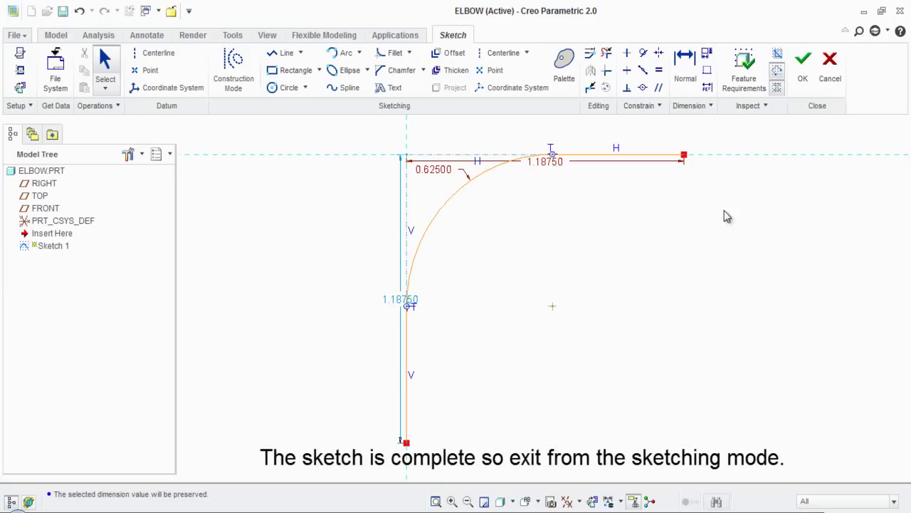
left_click(805, 78)
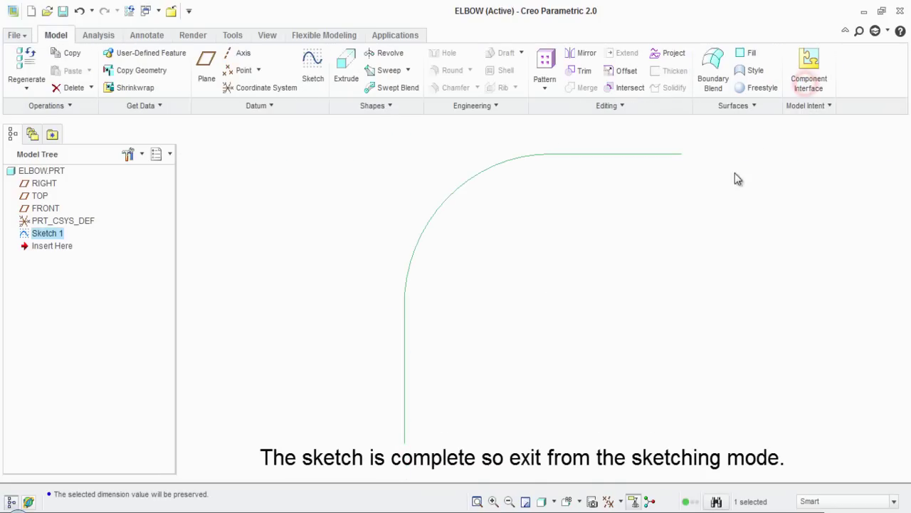
Show the elbow curve in Standard Orientation, zoomed in
left_click(559, 312)
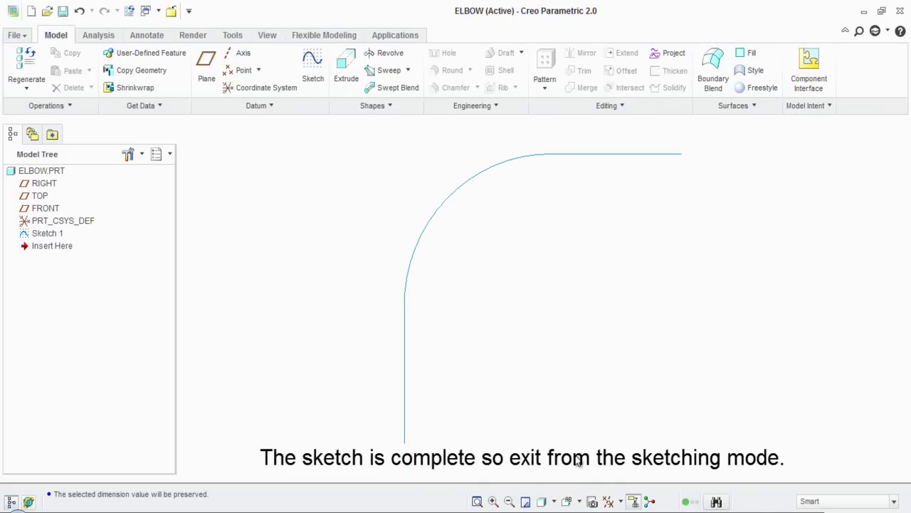
left_click(577, 503)
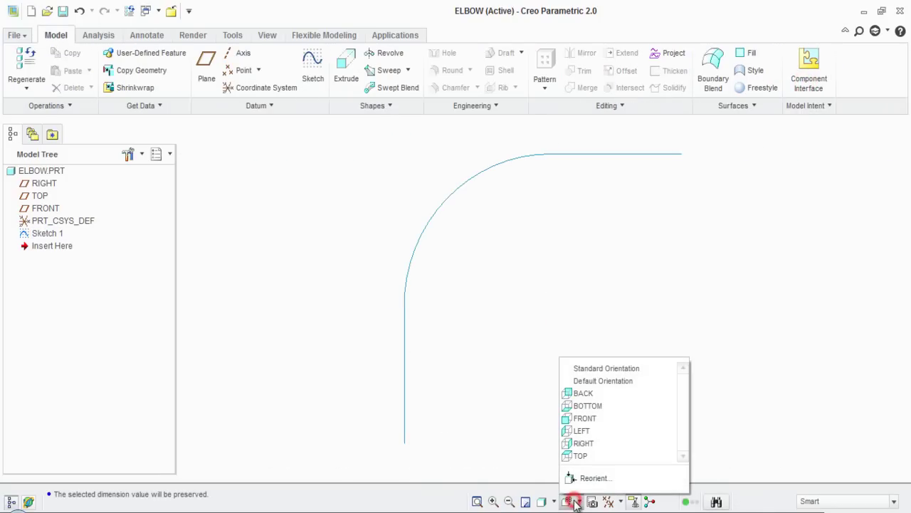
left_click(606, 368)
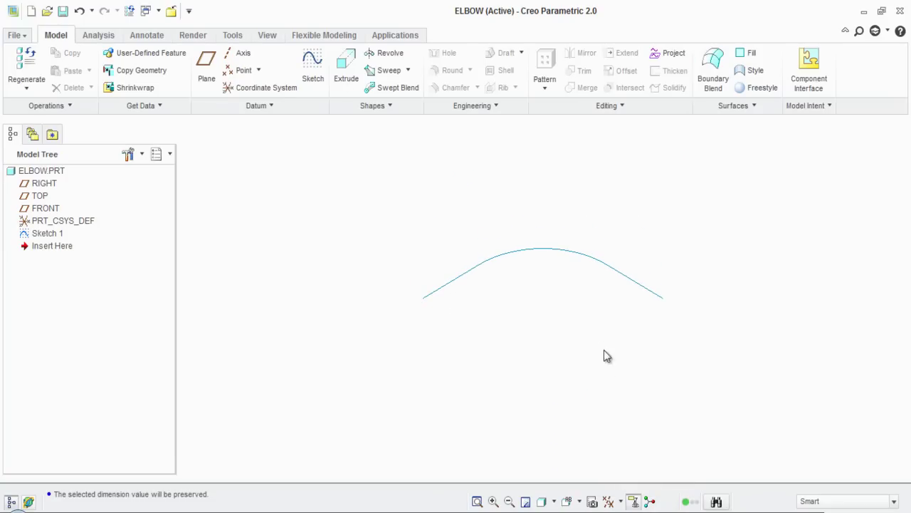
scroll(561, 256, "down", 3)
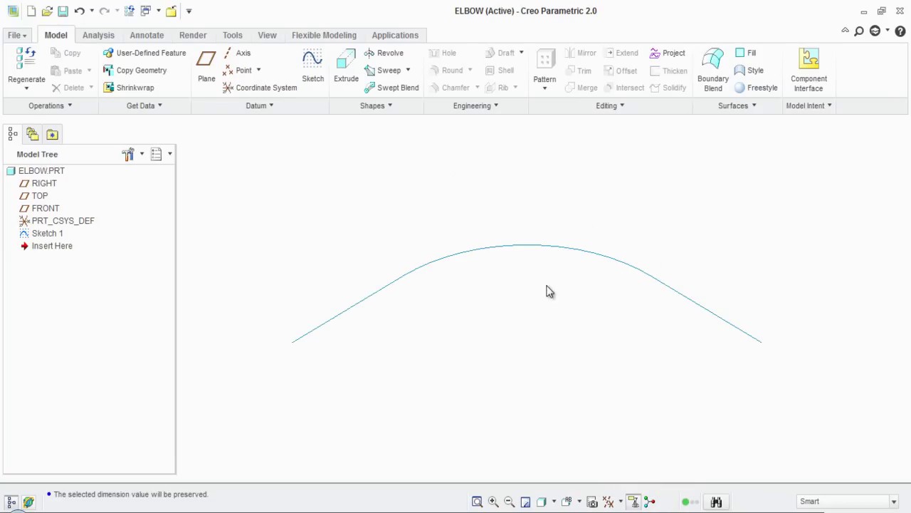
left_click(548, 344)
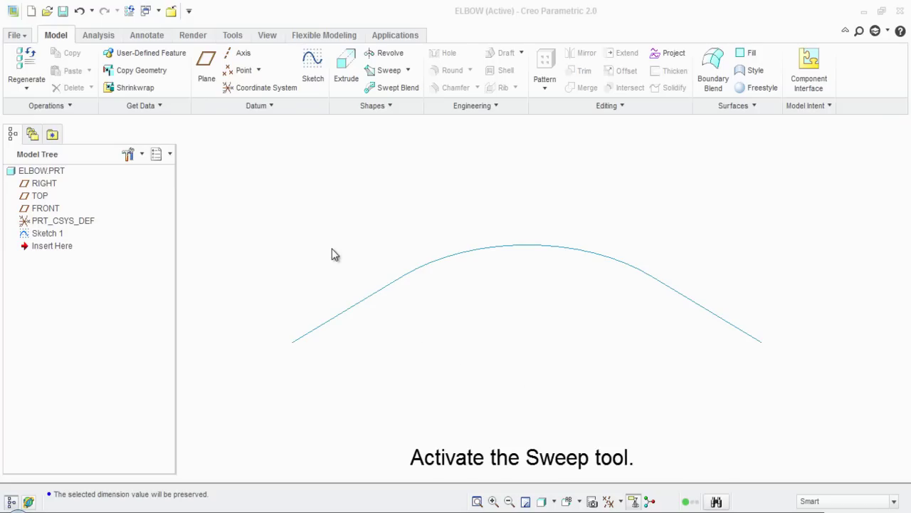
Start a sweep along Sketch 1, flipping the trajectory start to its left end
left_click(396, 75)
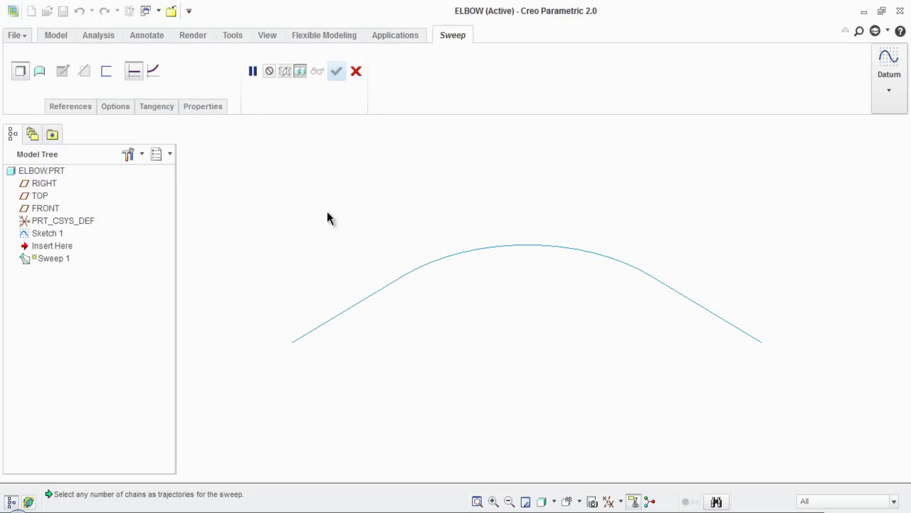
left_click(298, 342)
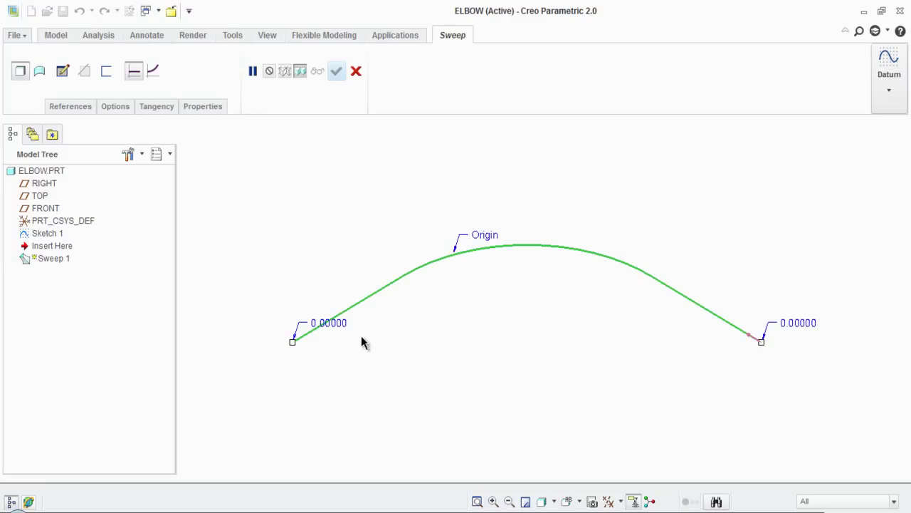
right_click(757, 342)
left_click(769, 350)
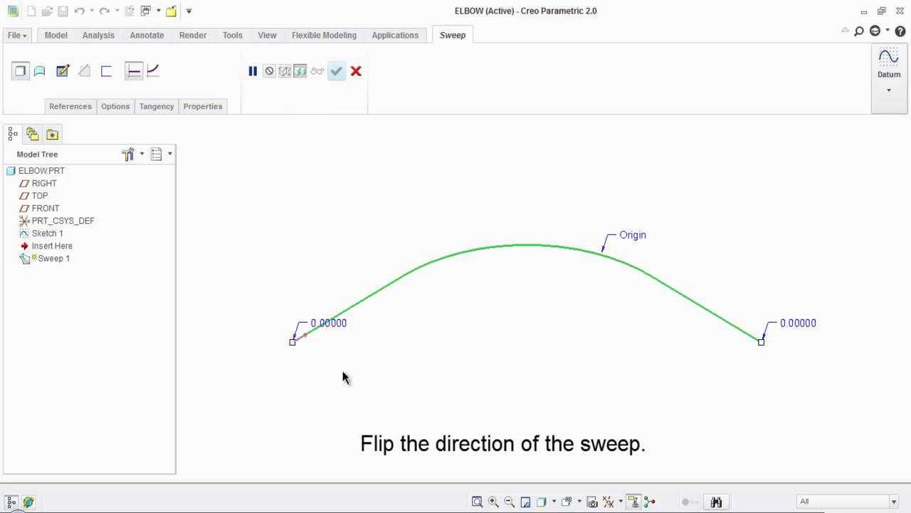
scroll(299, 349, "down", 3)
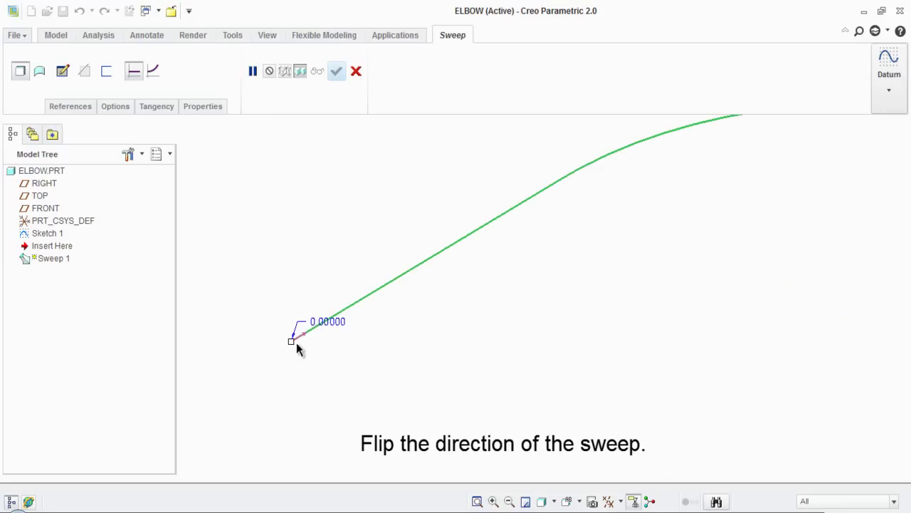
scroll(318, 364, "up", 3)
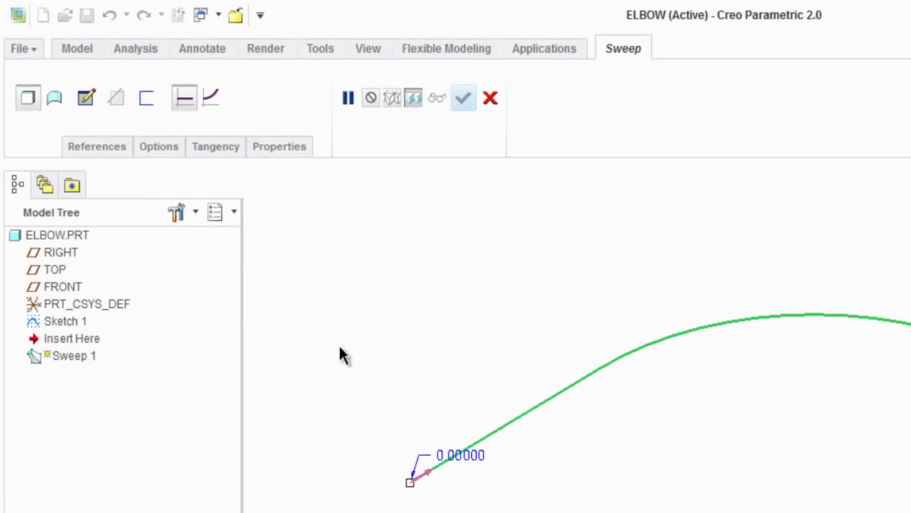
Sketch a 1.0-diameter circle centred on the trajectory start as the sweep section
left_click(88, 101)
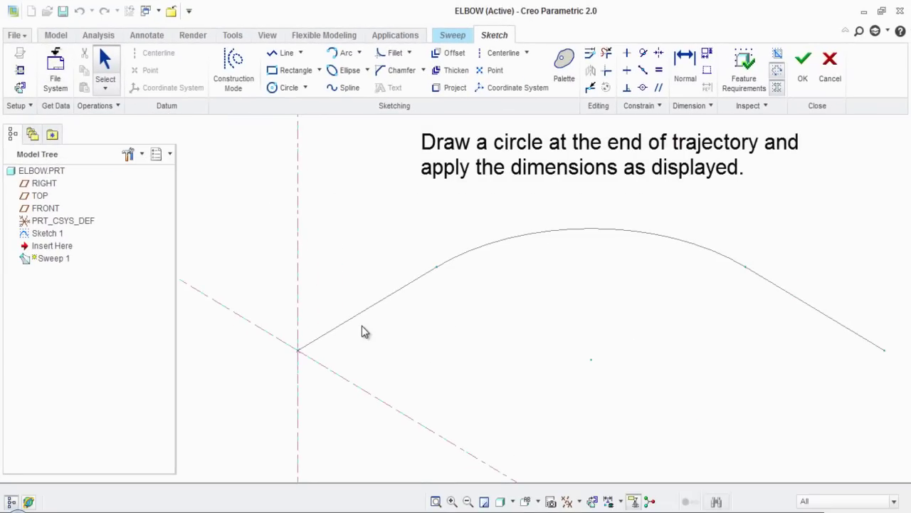
left_click(279, 90)
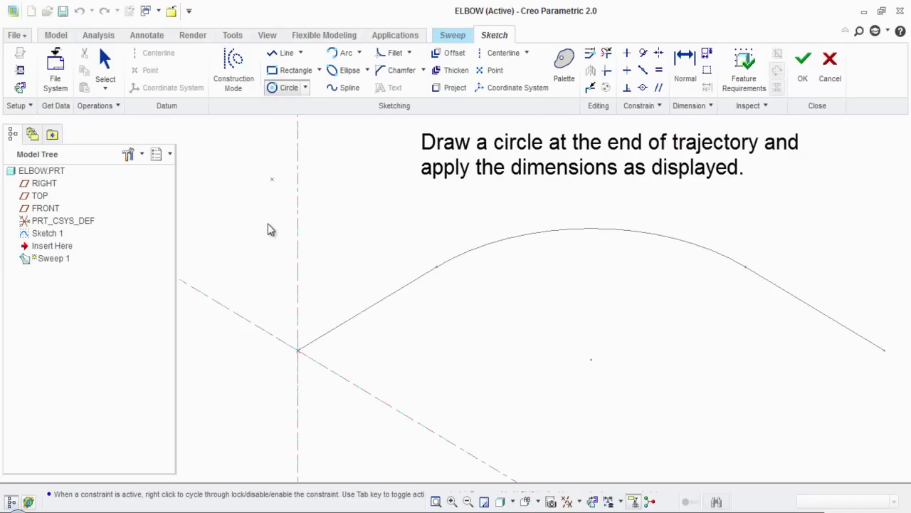
left_click(297, 351)
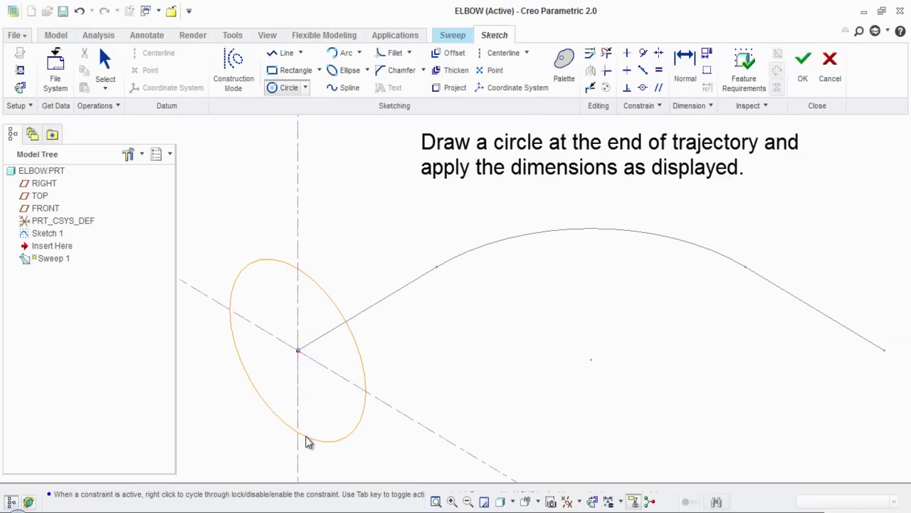
left_click(308, 440)
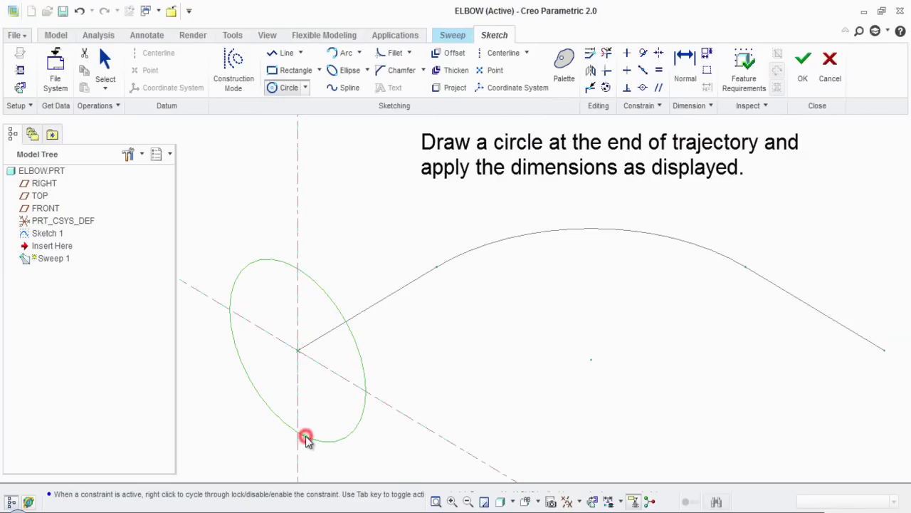
middle_click(339, 358)
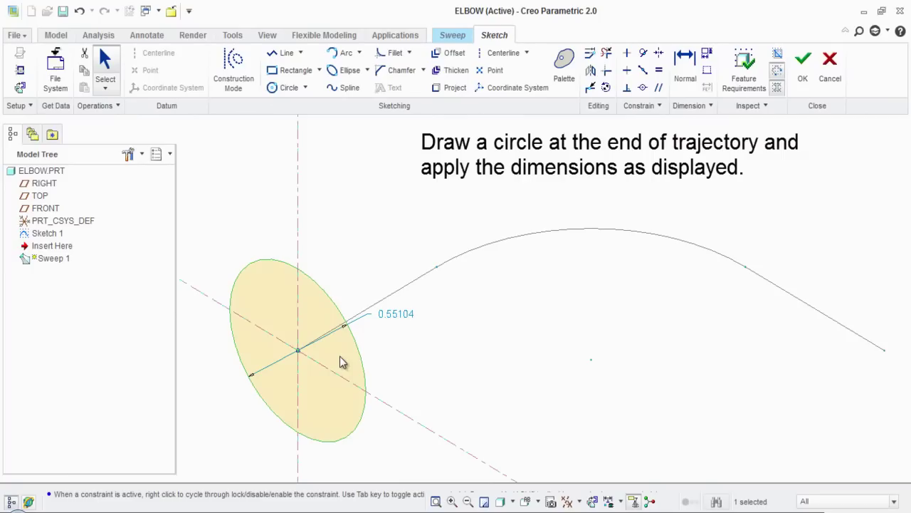
double_click(391, 314)
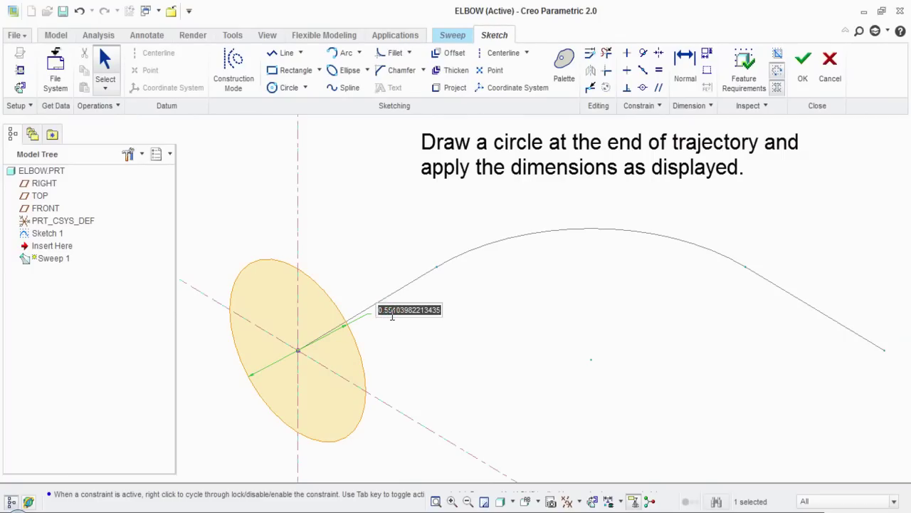
type("1")
key("Return")
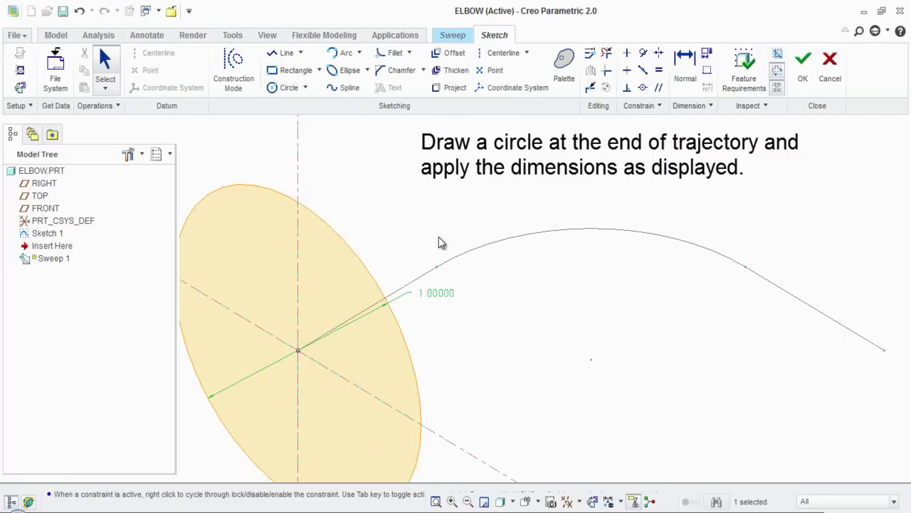
scroll(425, 239, "up", 2)
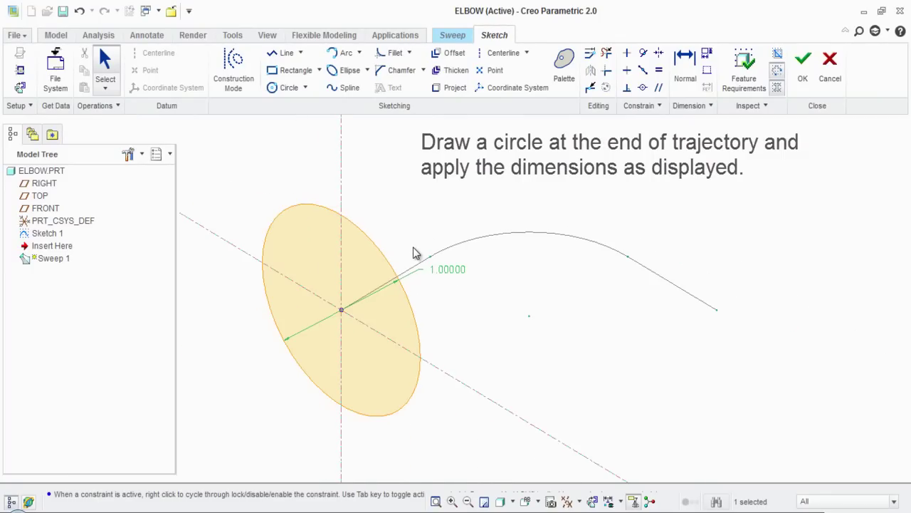
left_click(681, 204)
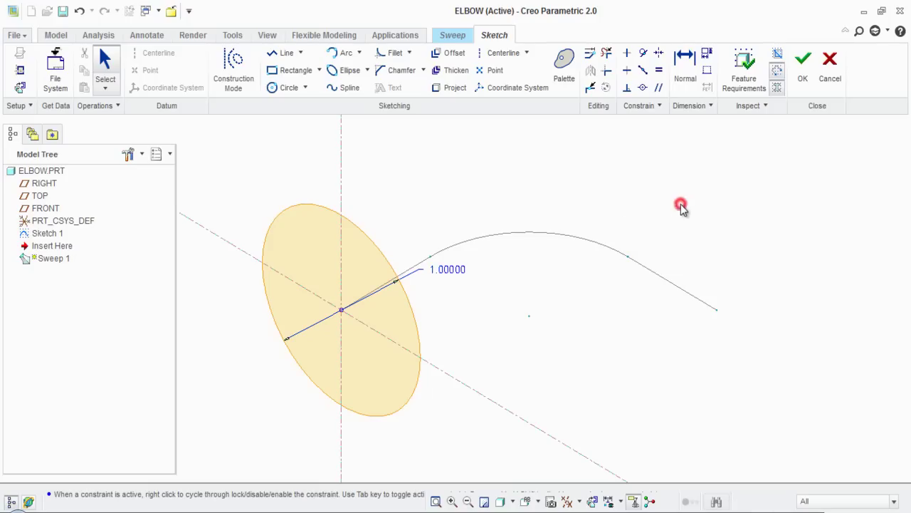
Finish the section sketch and complete Sweep 1 as a solid round elbow
left_click(801, 84)
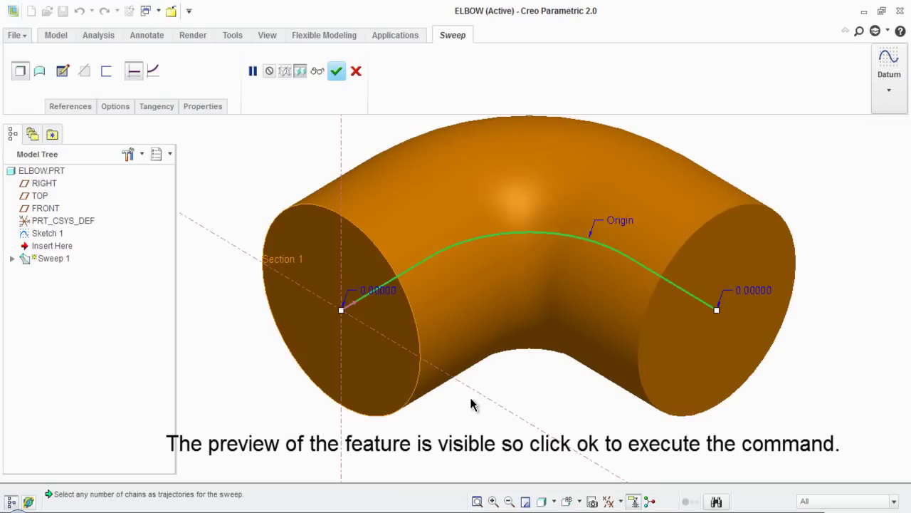
scroll(470, 405, "up", 1)
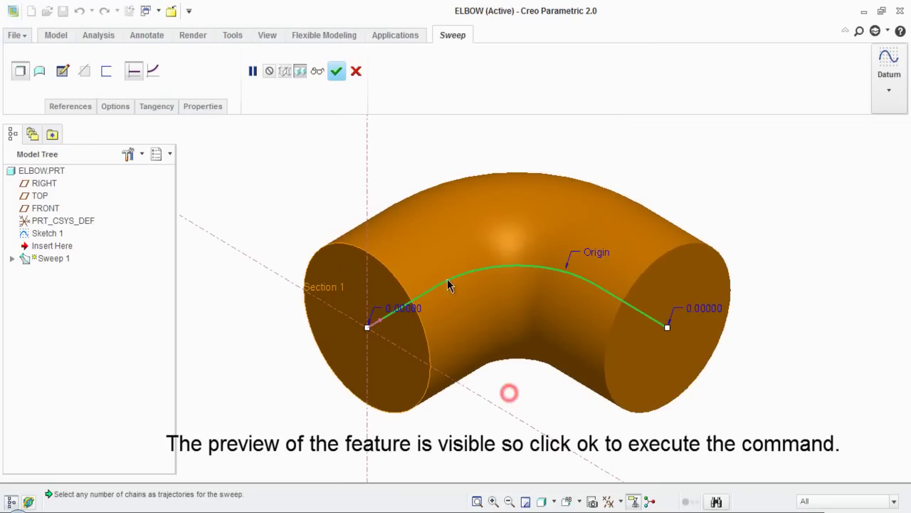
left_click(336, 71)
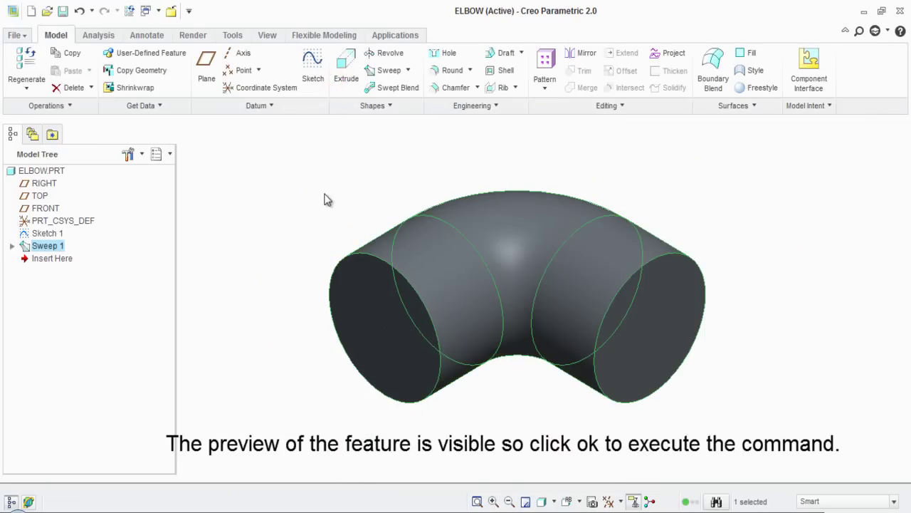
left_click(319, 198)
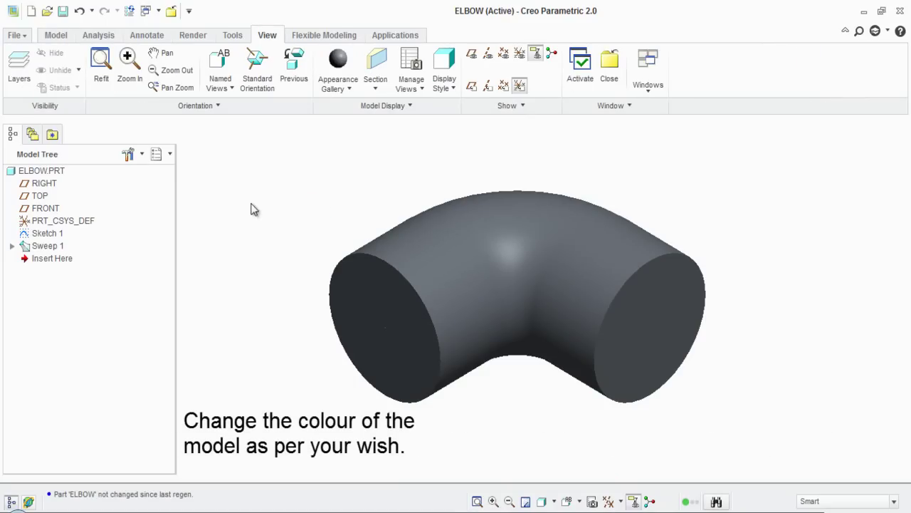
Apply the light grey ptc-ceramic appearance to the whole ELBOW part
left_click(57, 171)
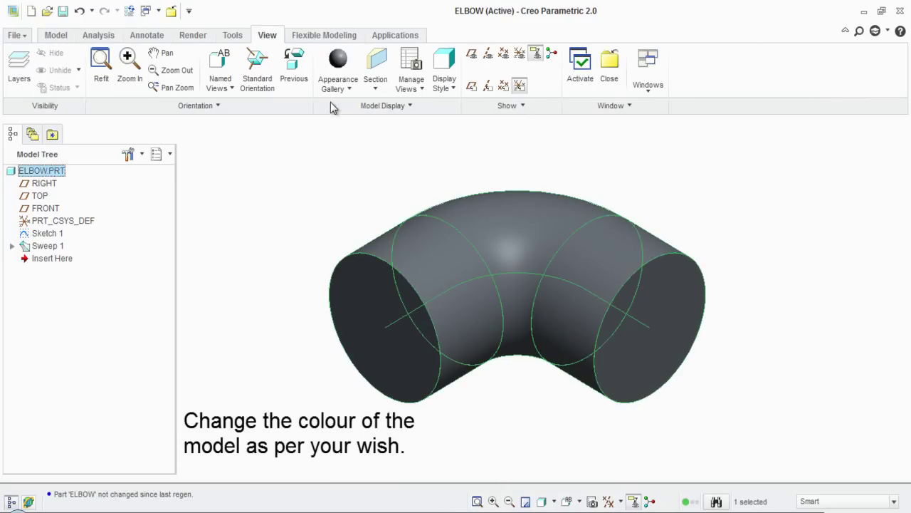
left_click(349, 88)
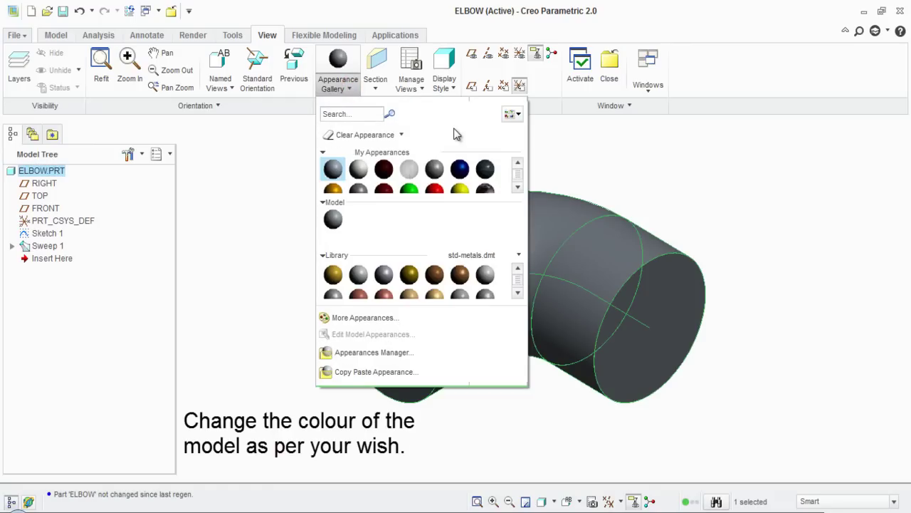
left_click(358, 171)
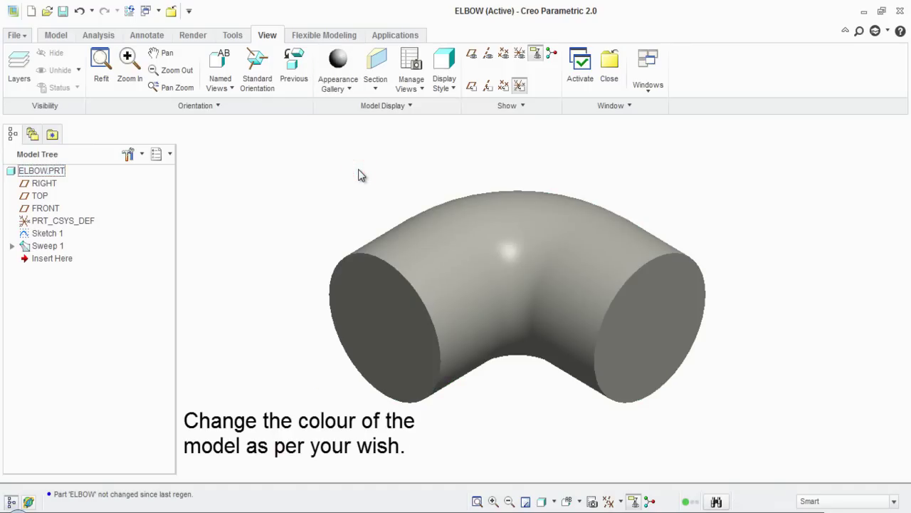
left_click(359, 171)
left_click(56, 36)
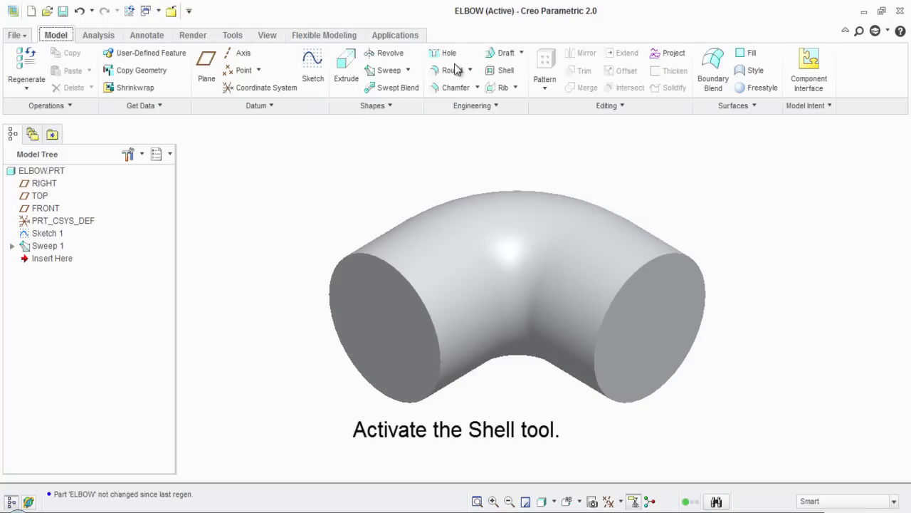
Shell the elbow to 0.125 thickness, removing both the left and right end faces
left_click(502, 74)
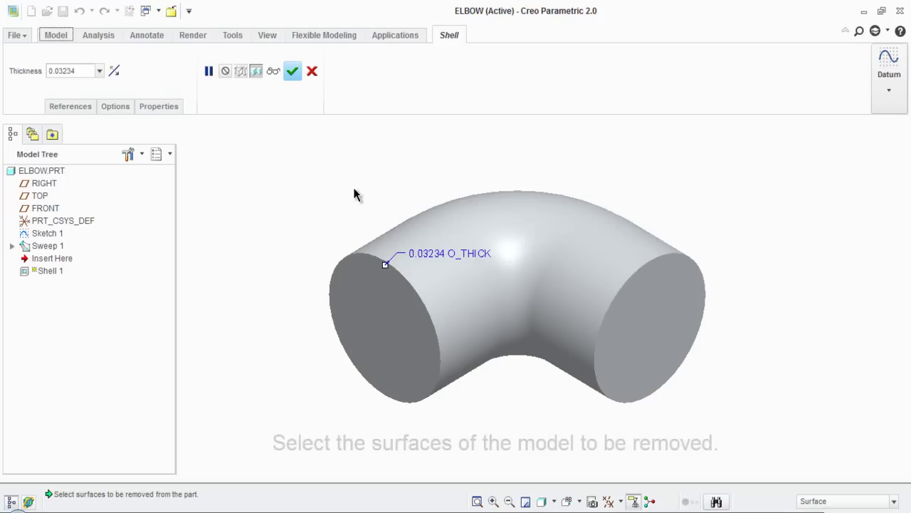
left_click(352, 310)
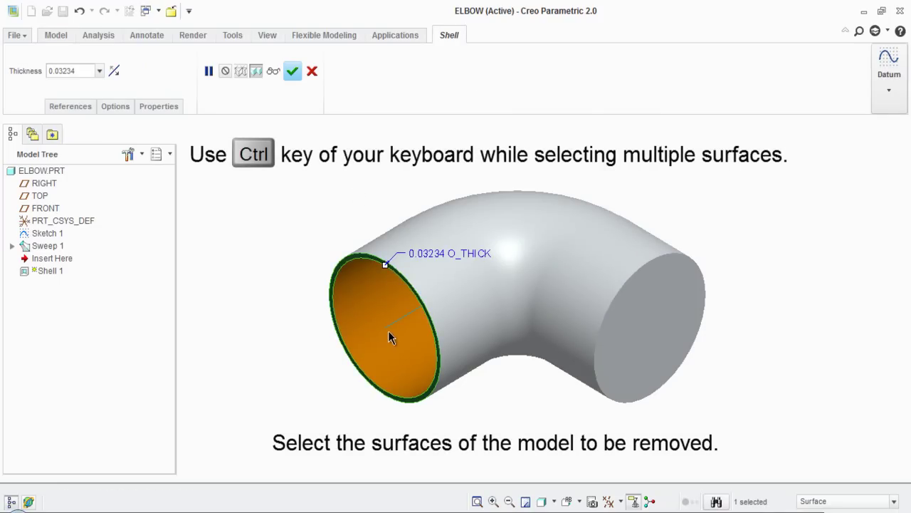
left_click(640, 347, "ctrl")
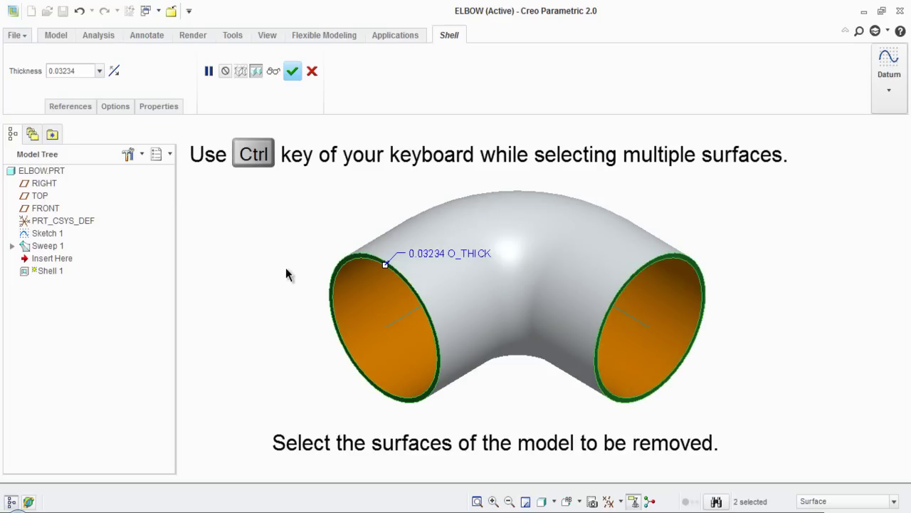
double_click(57, 69)
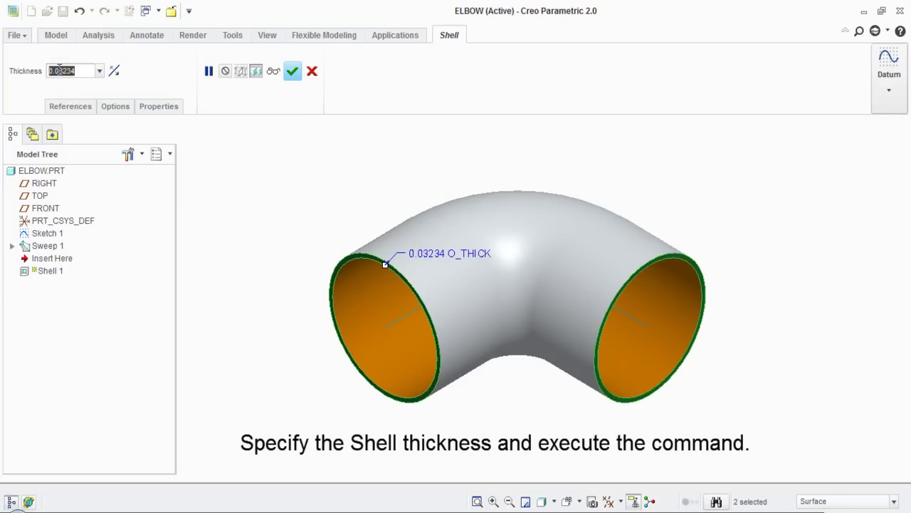
type("0.125")
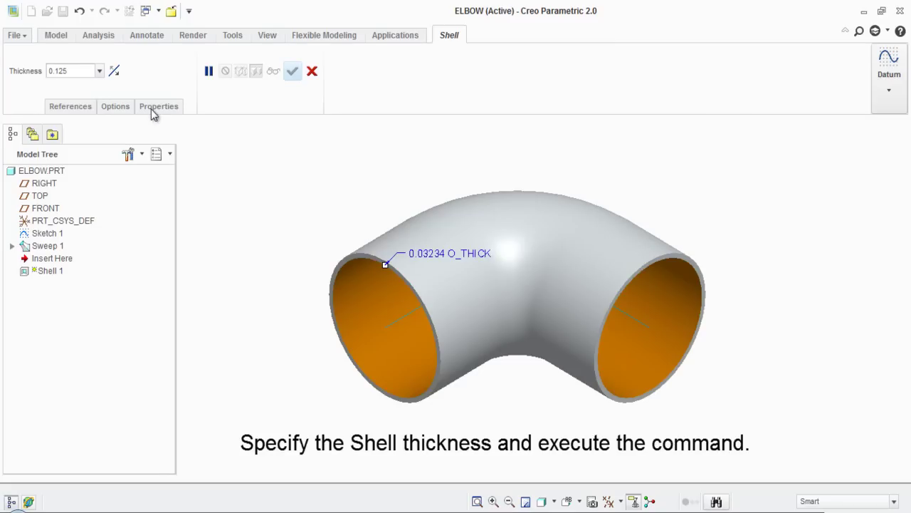
left_click(261, 183)
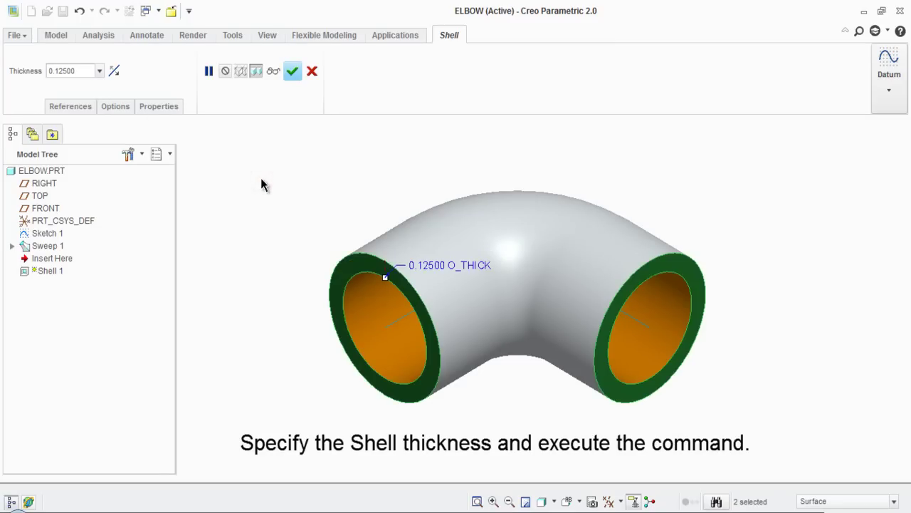
left_click(293, 78)
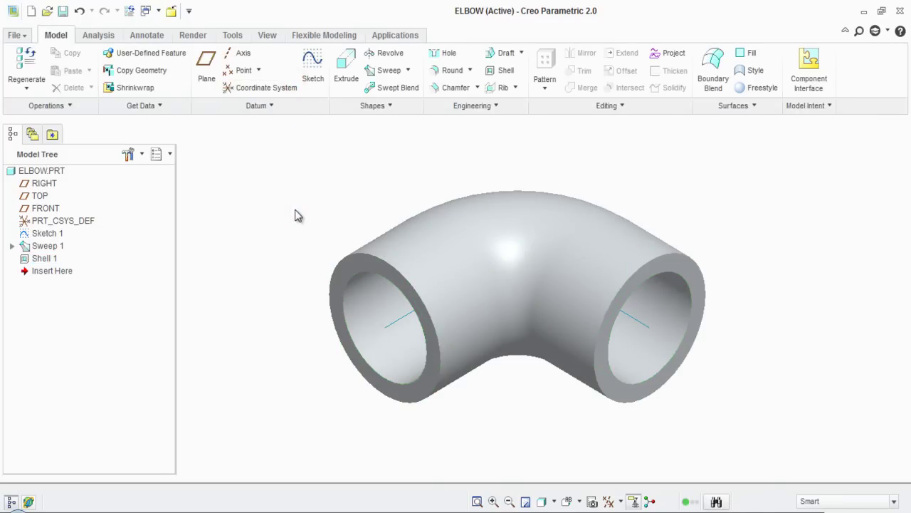
Save the ELBOW part into the Elbow folder, reached through the favourite folders list
left_click(331, 198)
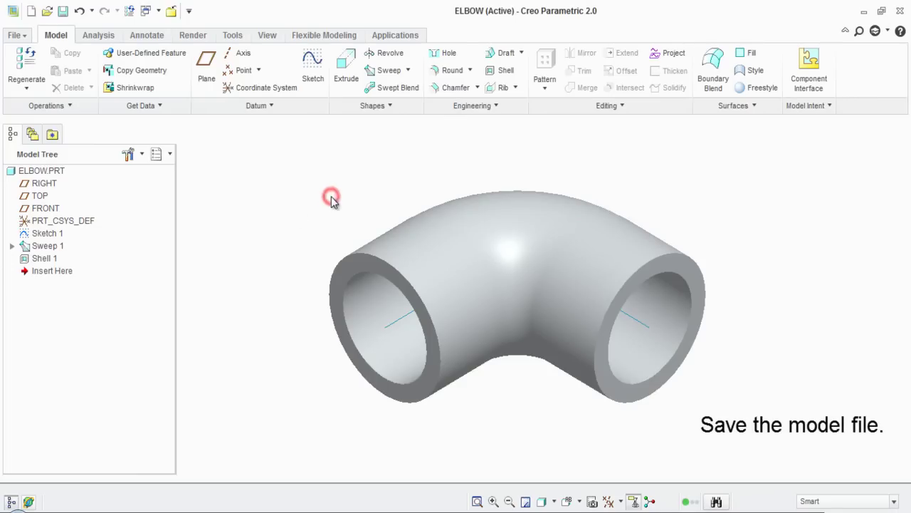
left_click(62, 11)
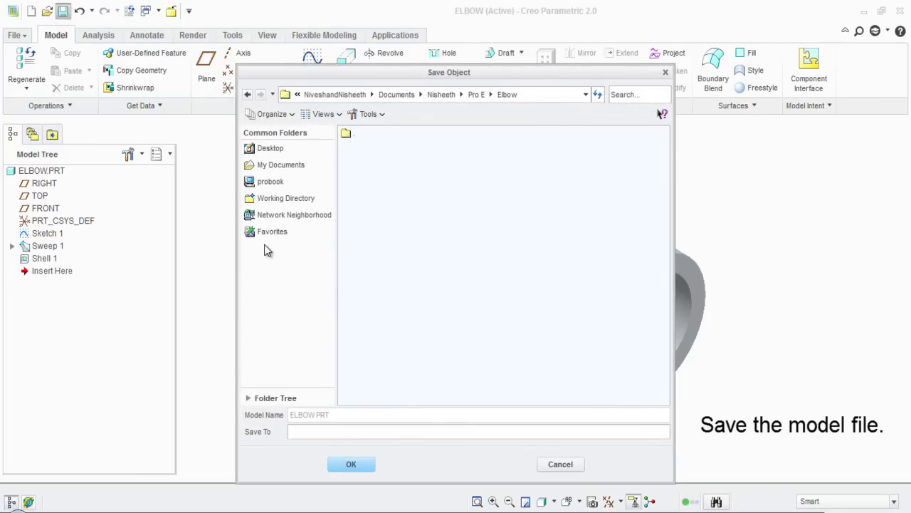
left_click(279, 233)
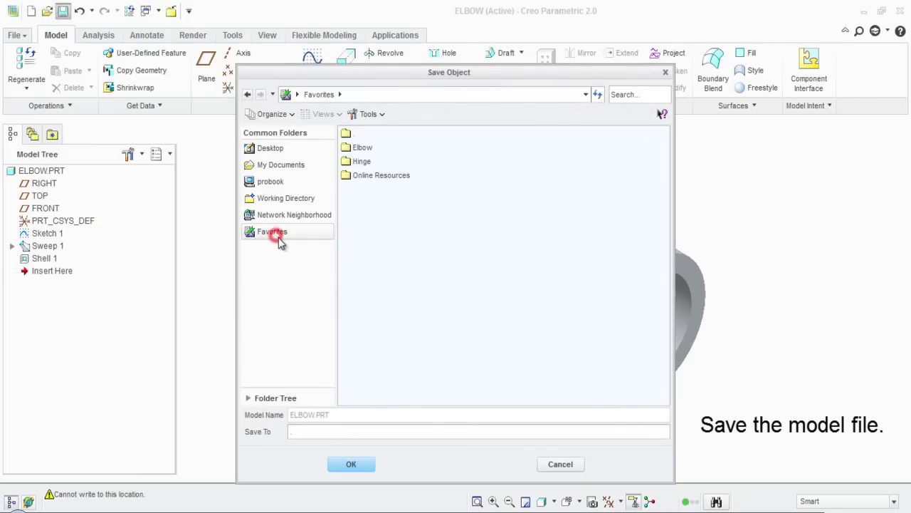
left_click(361, 149)
double_click(361, 149)
left_click(388, 238)
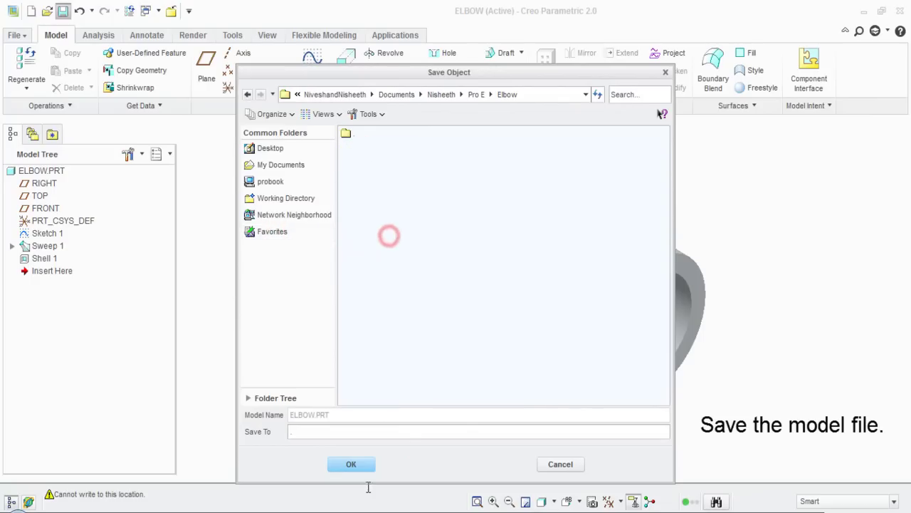
left_click(352, 464)
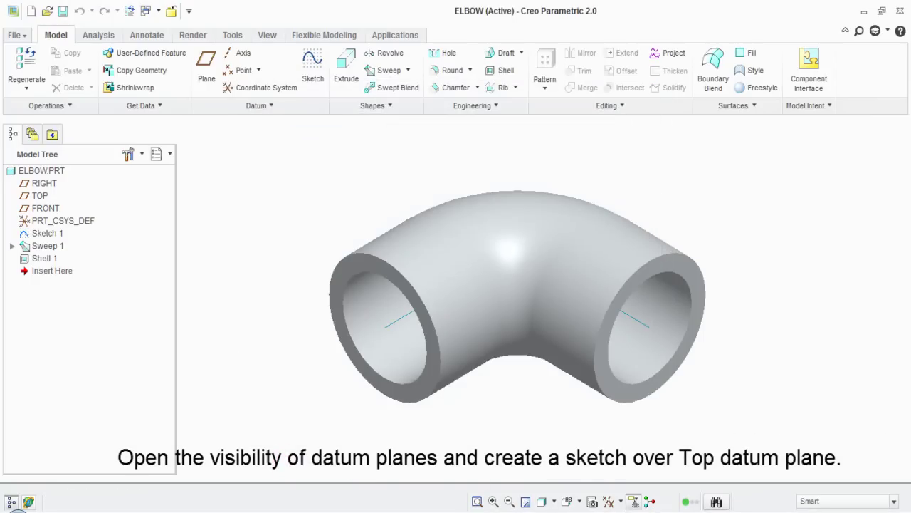
Turn on datum plane display in the datum display filter
left_click(620, 501)
left_click(619, 482)
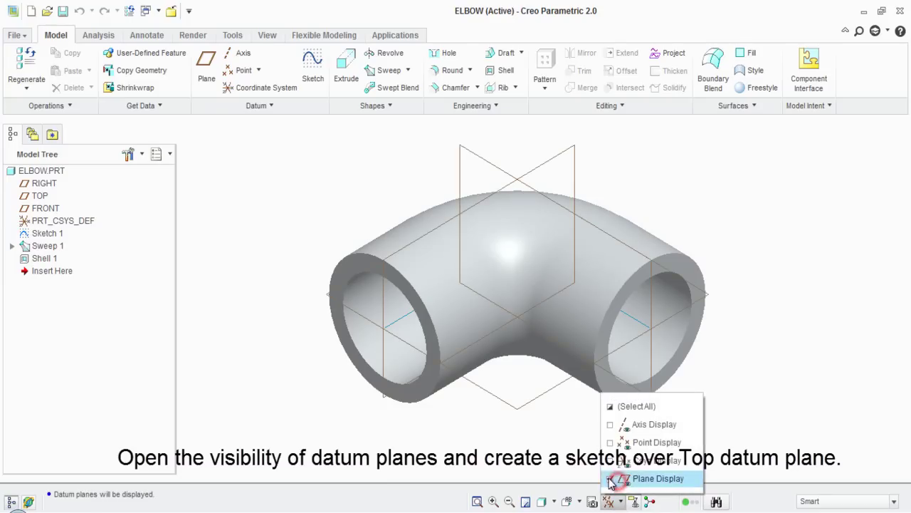
left_click(490, 411)
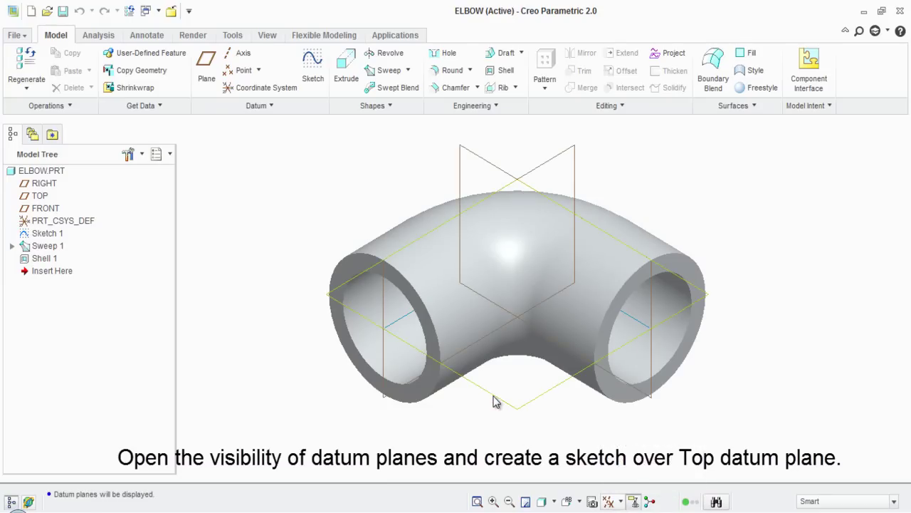
Start a new sketch on the TOP datum plane
left_click(492, 393)
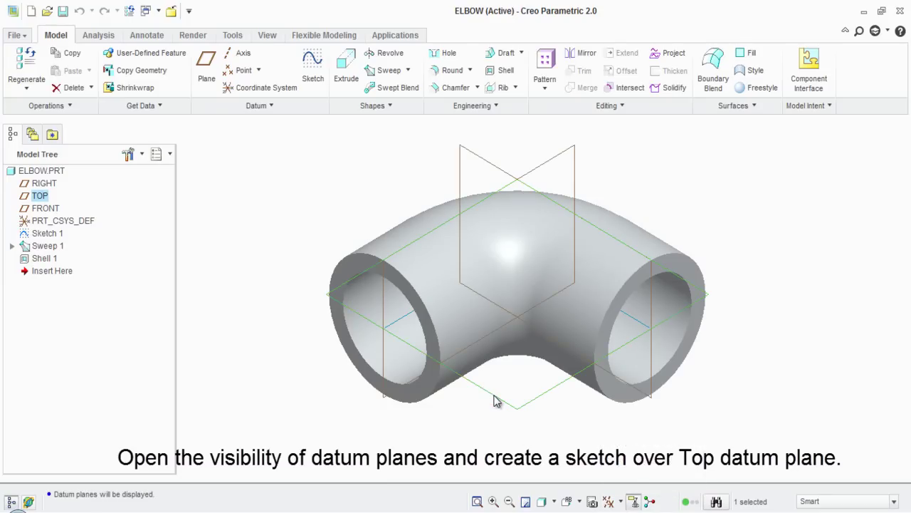
left_click(494, 396)
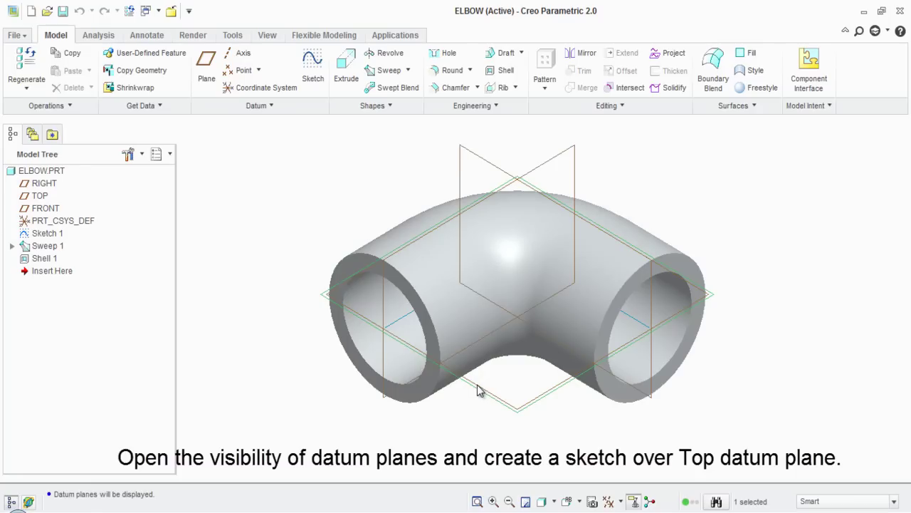
left_click(306, 85)
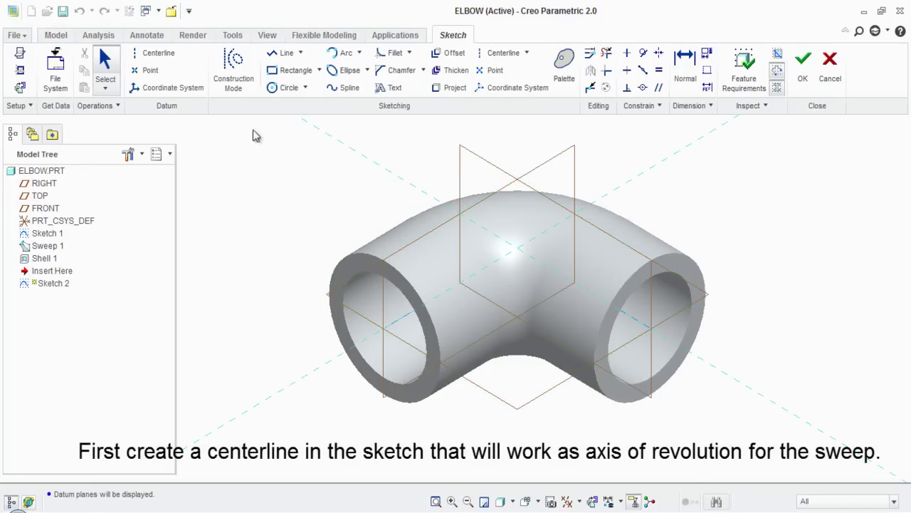
Draw a centerline through the reference intersection as the sweep axis
left_click(153, 53)
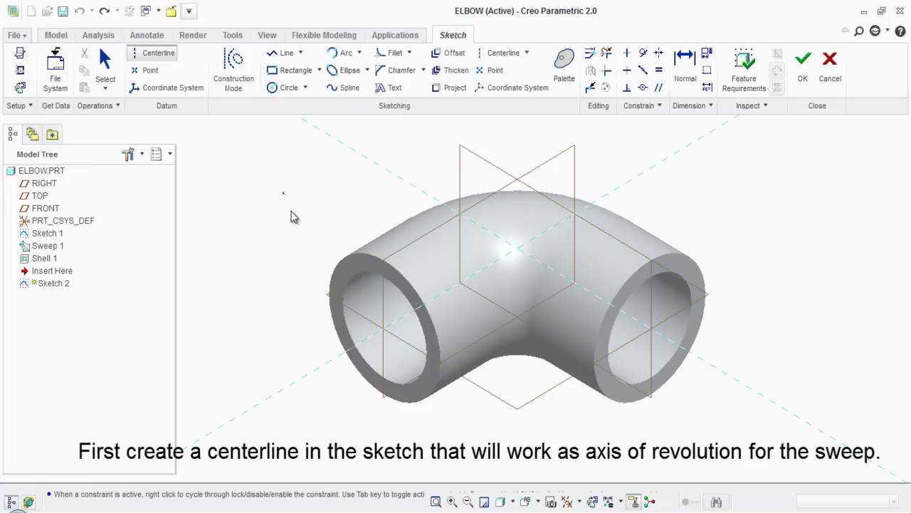
left_click(392, 326)
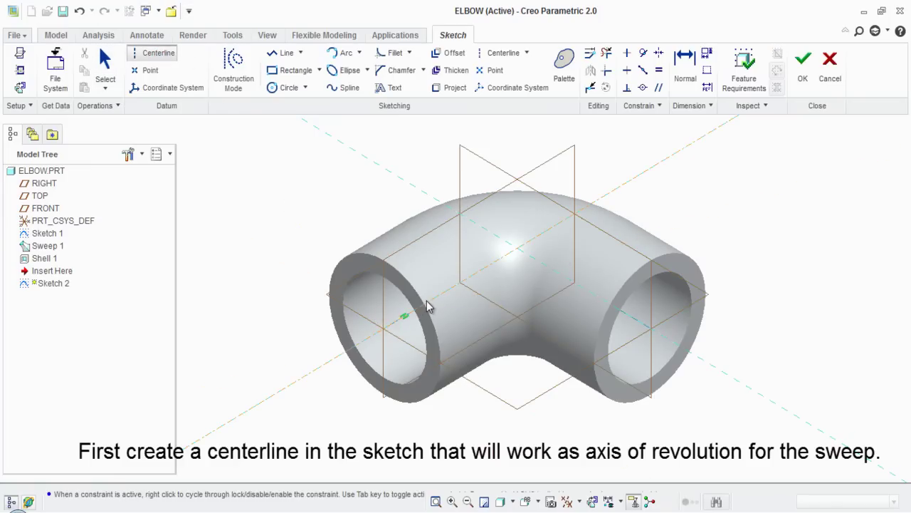
left_click(427, 305)
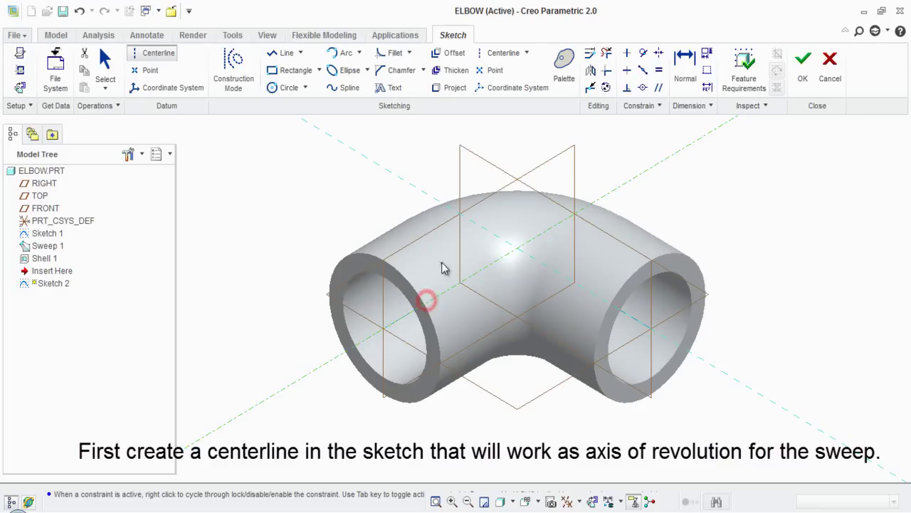
middle_click(283, 160)
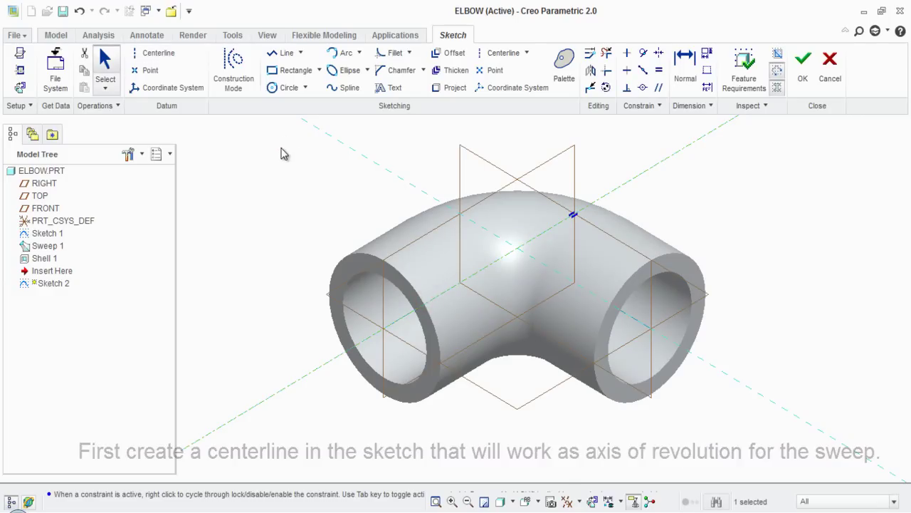
Project the left opening's inner circular edge, then delete the projected line but keep its reference
left_click(445, 88)
left_click(409, 307)
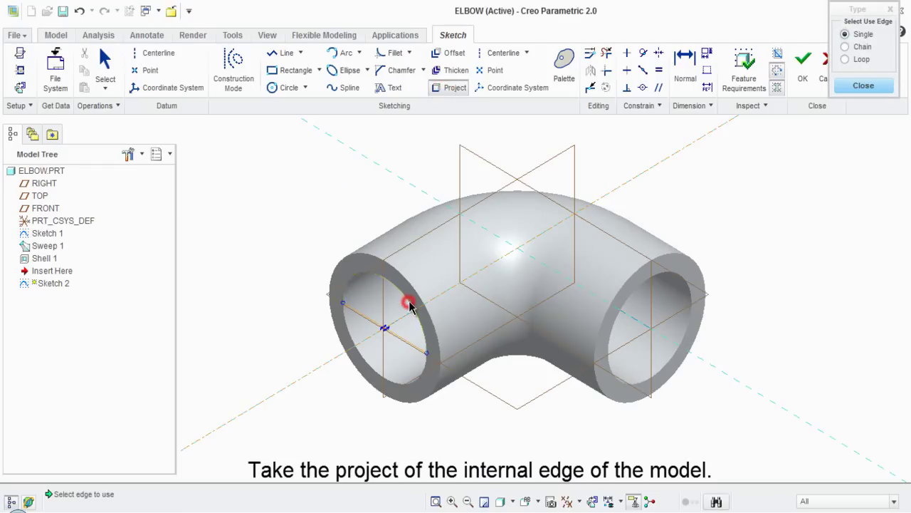
scroll(427, 347, "up", 3)
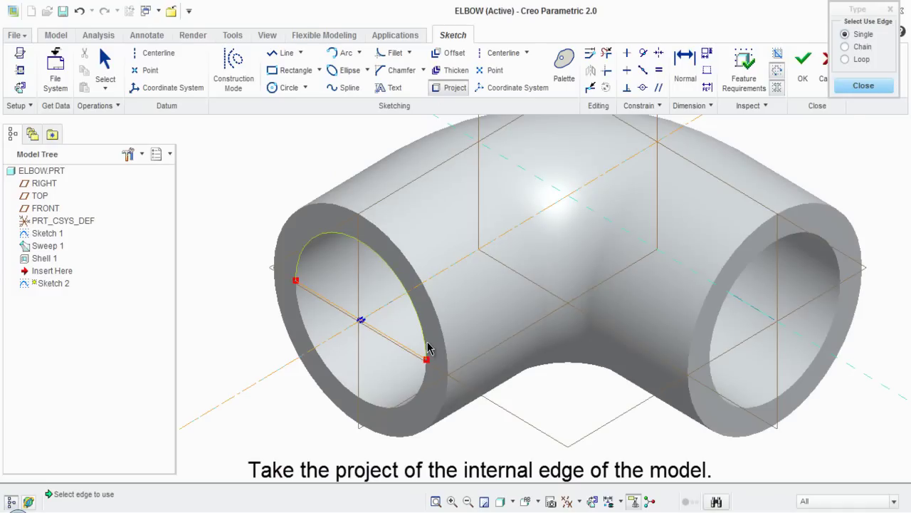
middle_click_drag(428, 347, 400, 354, "shift")
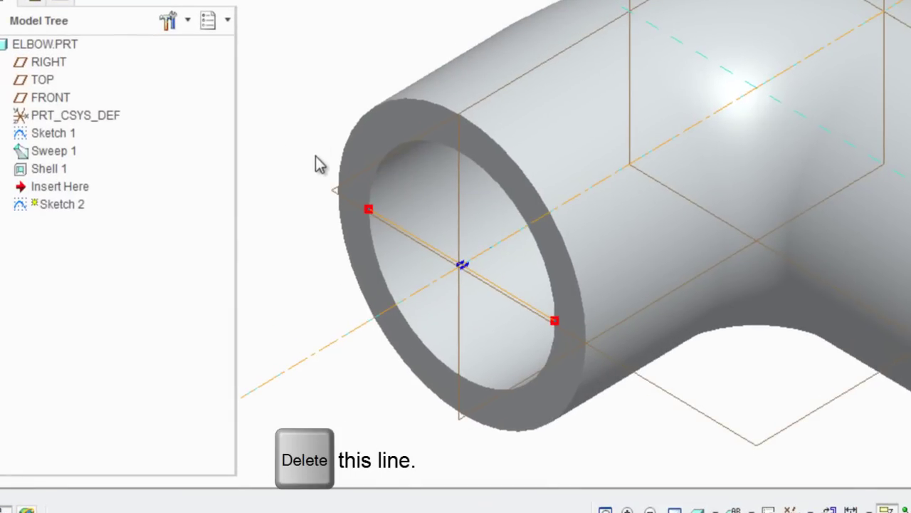
left_click(378, 215)
key("Delete")
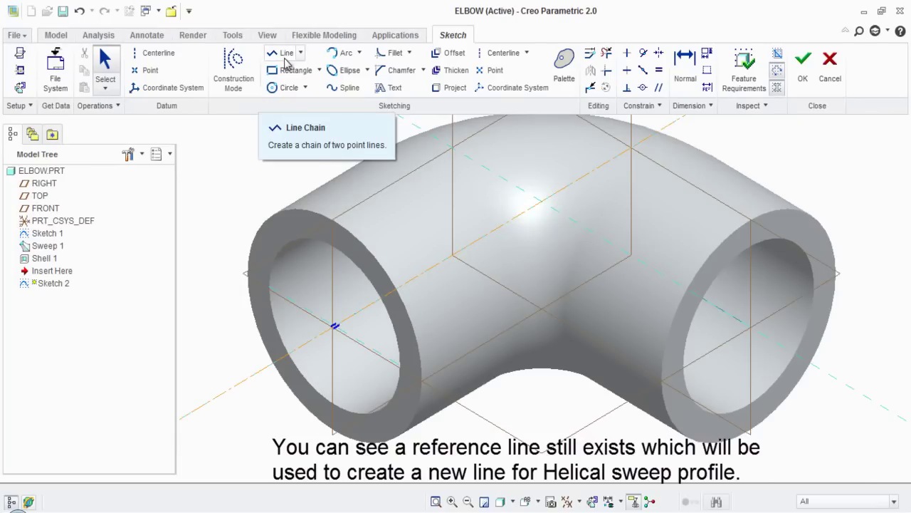
Draw a 0.5625-long line along the left bore wall and finish the sketch
left_click(283, 52)
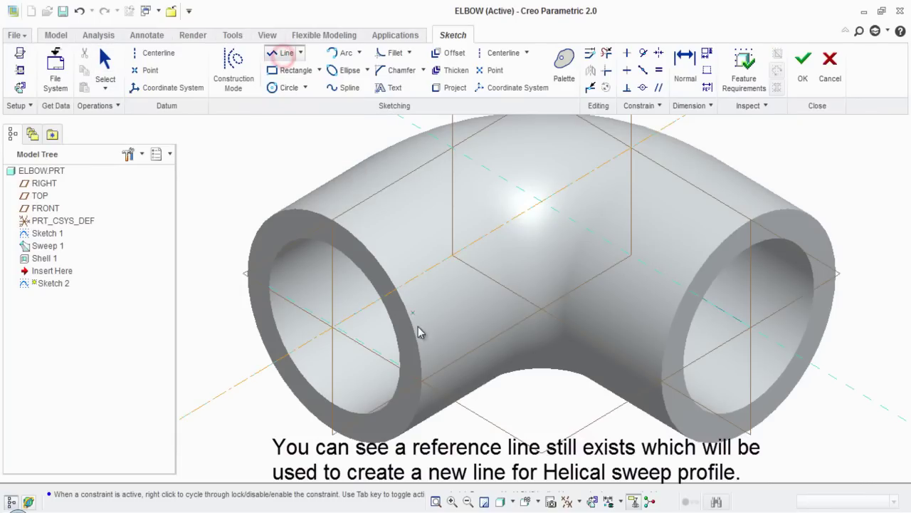
left_click(399, 363)
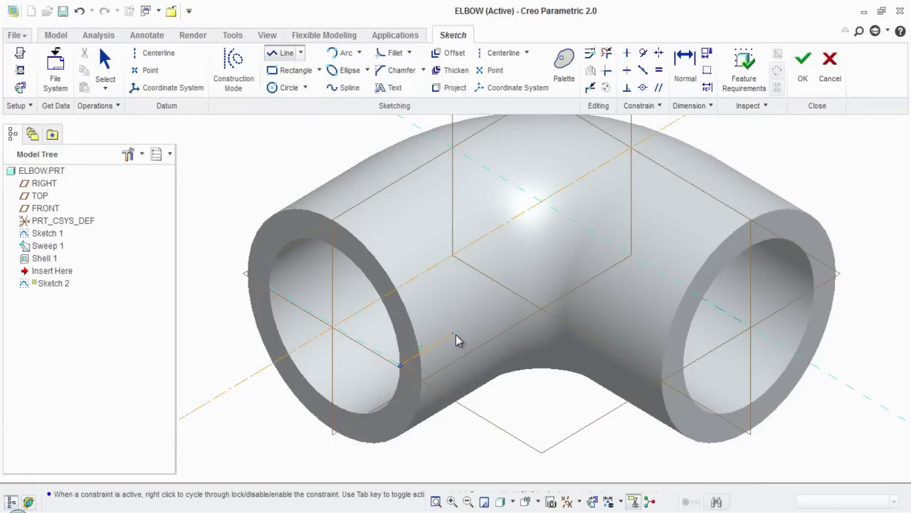
left_click(455, 335)
middle_click(423, 322)
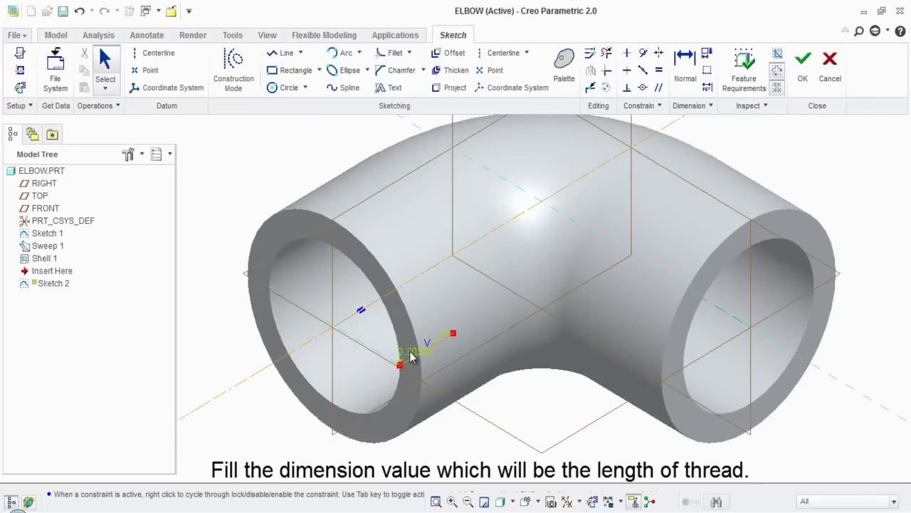
double_click(410, 353)
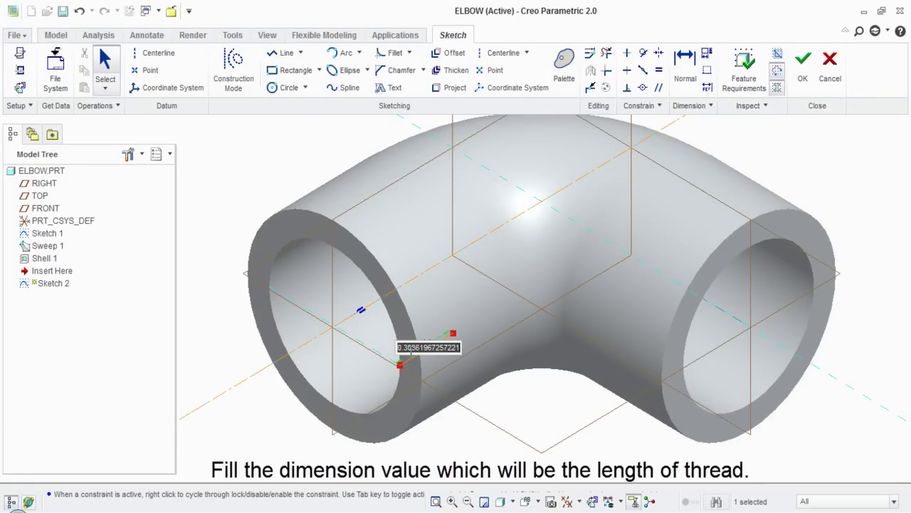
key("BackSpace")
type("5635")
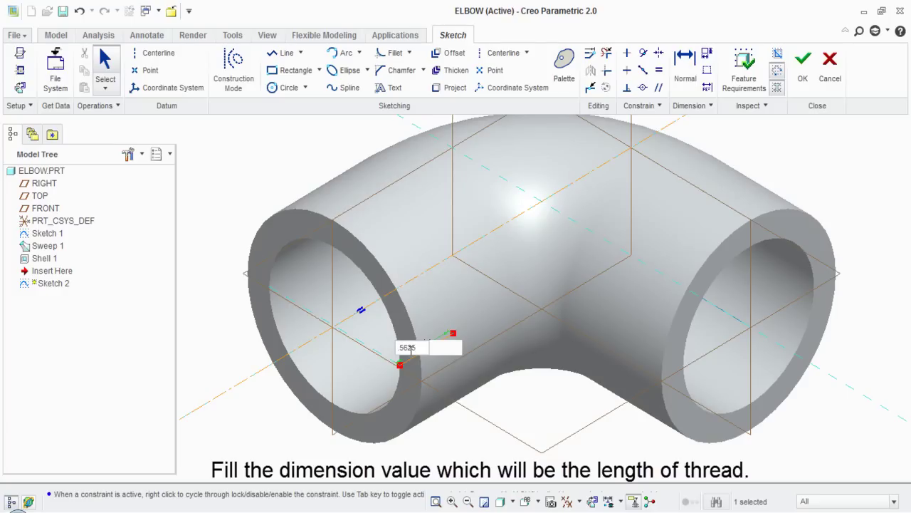
key("Return")
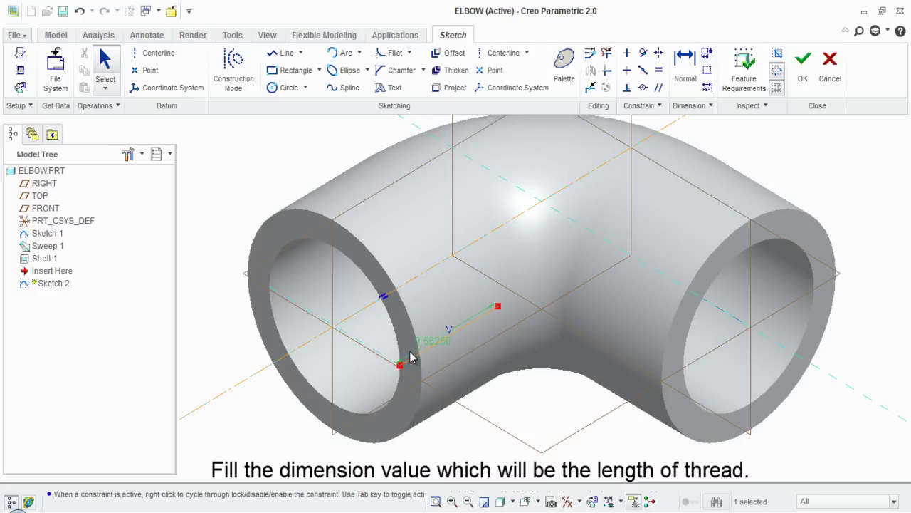
left_click(513, 393)
left_click_drag(440, 342, 443, 320)
left_click(533, 414)
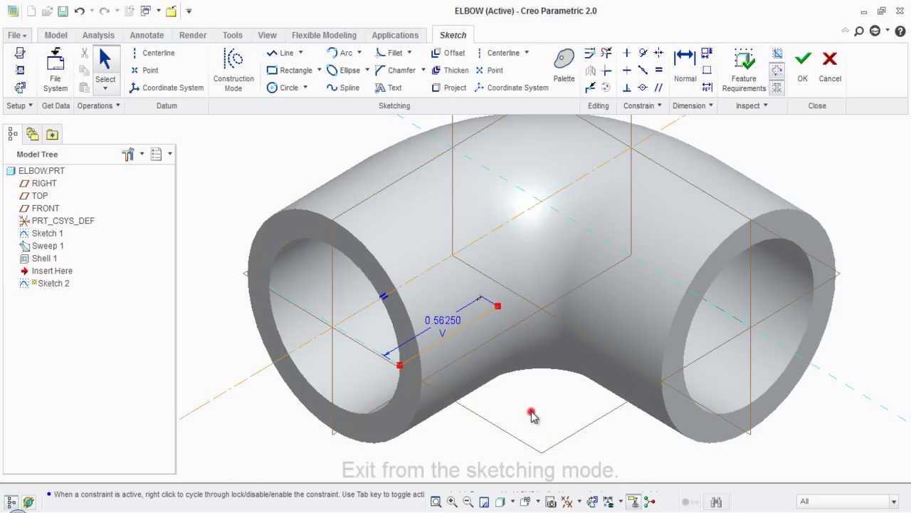
left_click(801, 75)
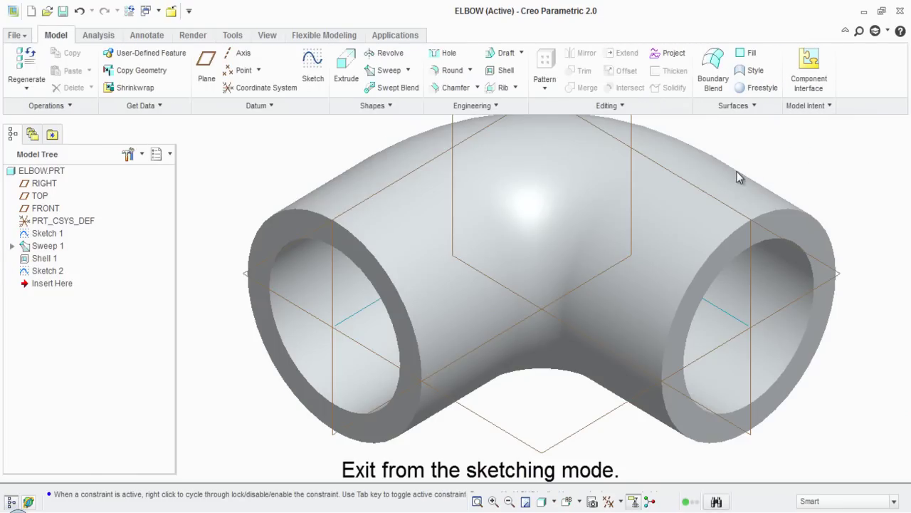
Open bsp_thread_profile.prt and maximize its window
scroll(427, 326, "down", 3)
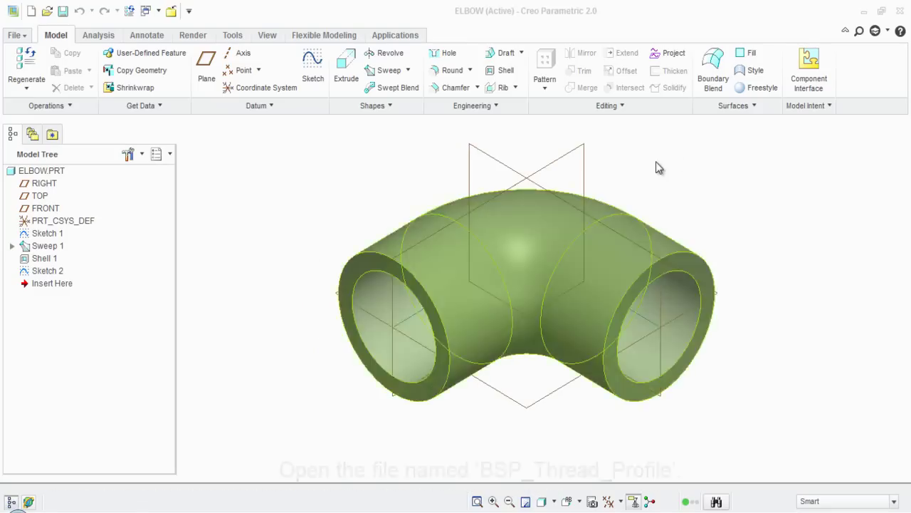
left_click(655, 163)
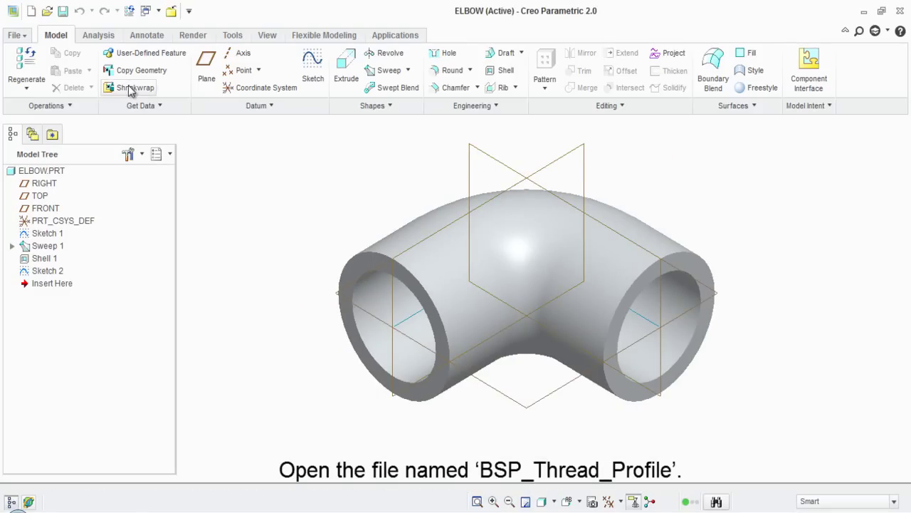
left_click(47, 11)
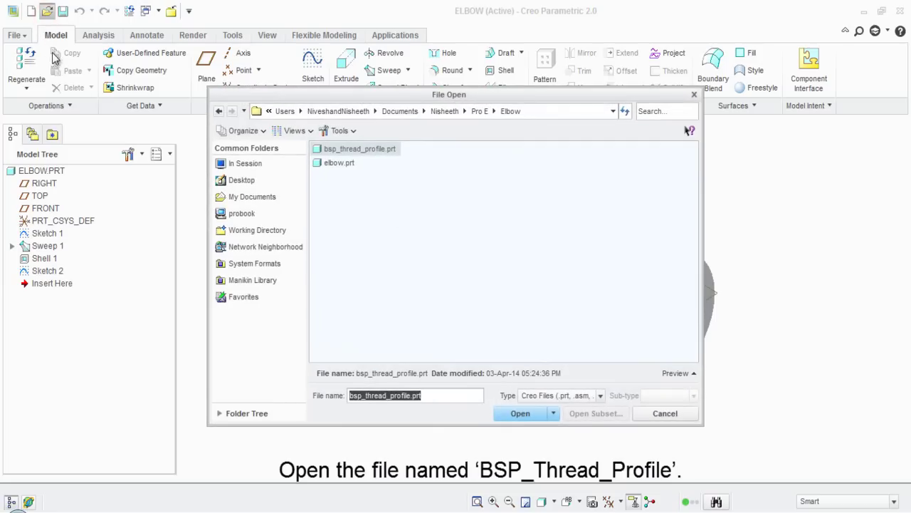
left_click(317, 153)
left_click(521, 413)
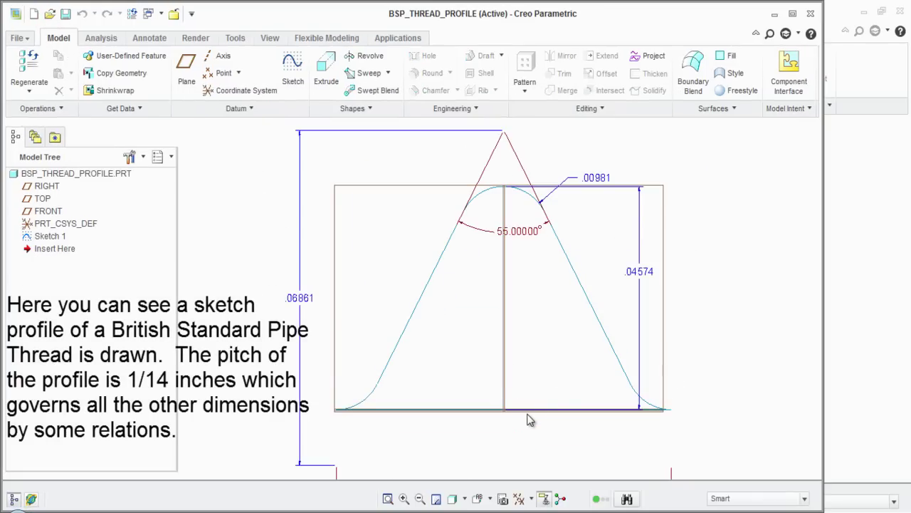
left_click(793, 16)
Review the pitch-based relations (P=1/14), then cancel without saving changes
scroll(490, 196, "down", 1)
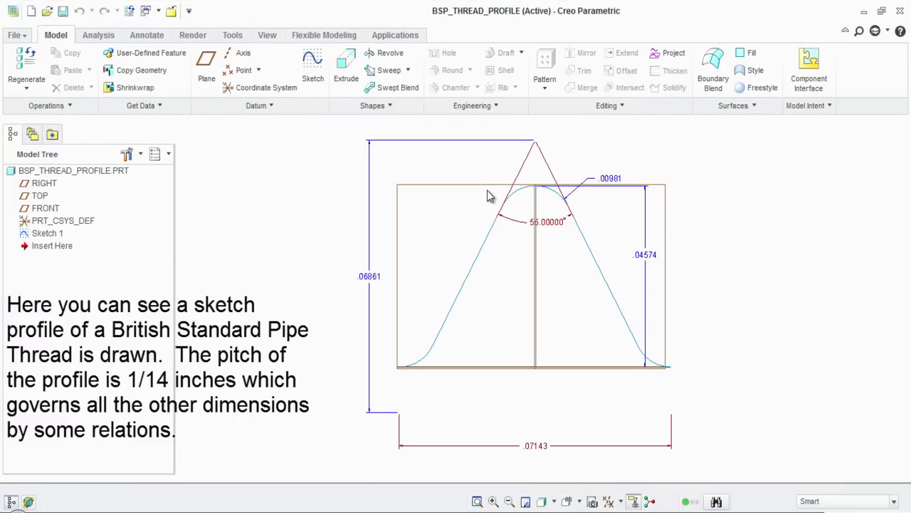
left_click(702, 243)
left_click(812, 107)
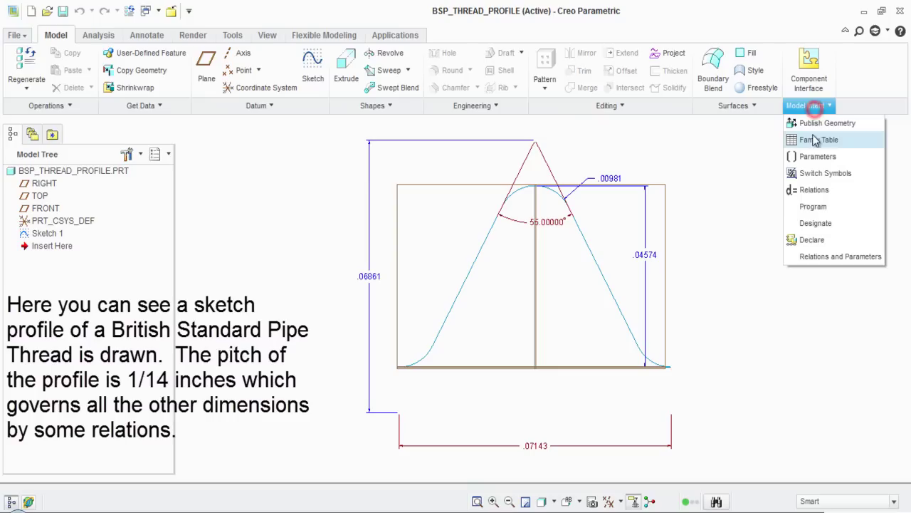
left_click(805, 189)
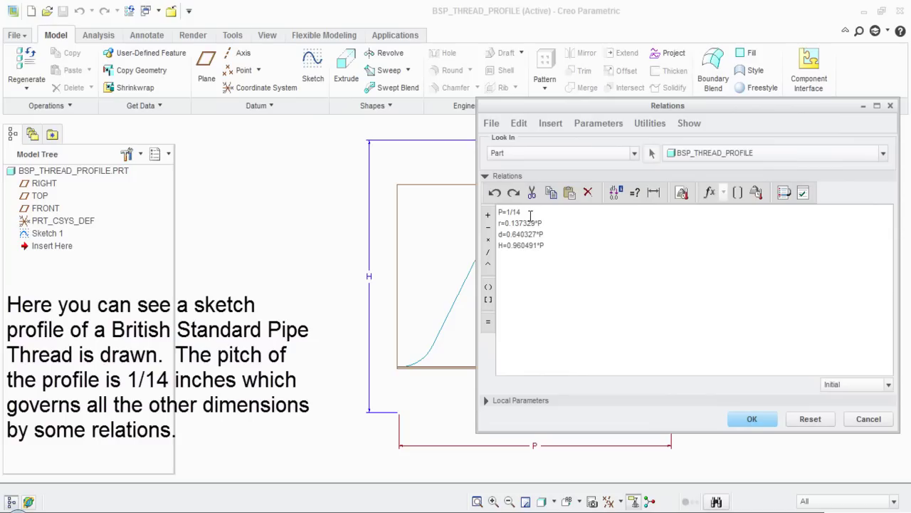
left_click(527, 213)
left_click(866, 419)
left_click(665, 285)
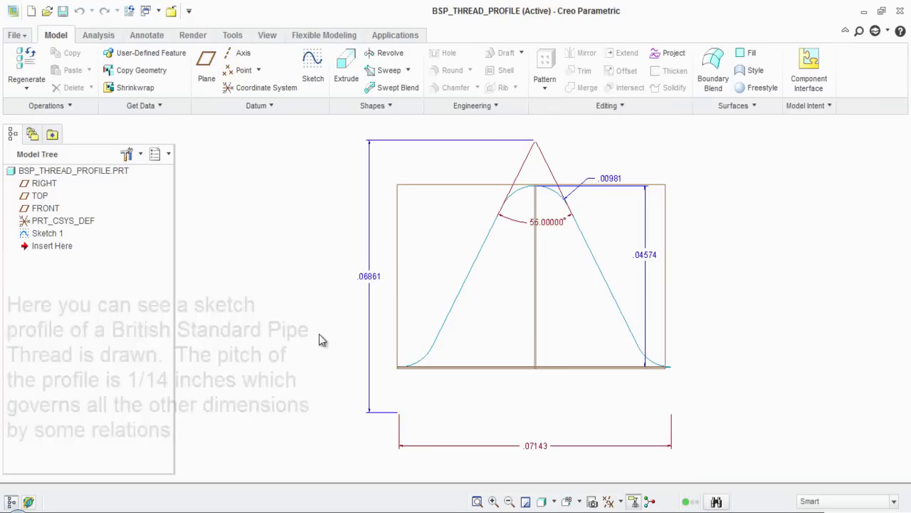
Select all of Sketch 1's thread profile geometry, copy it, and exit Sketch 1 unchanged
right_click(45, 235)
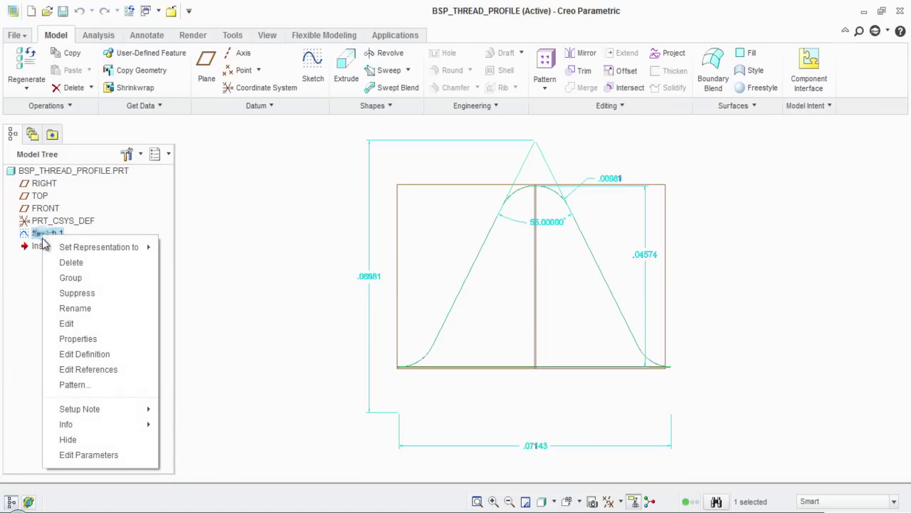
left_click(81, 354)
scroll(277, 355, "down", 3)
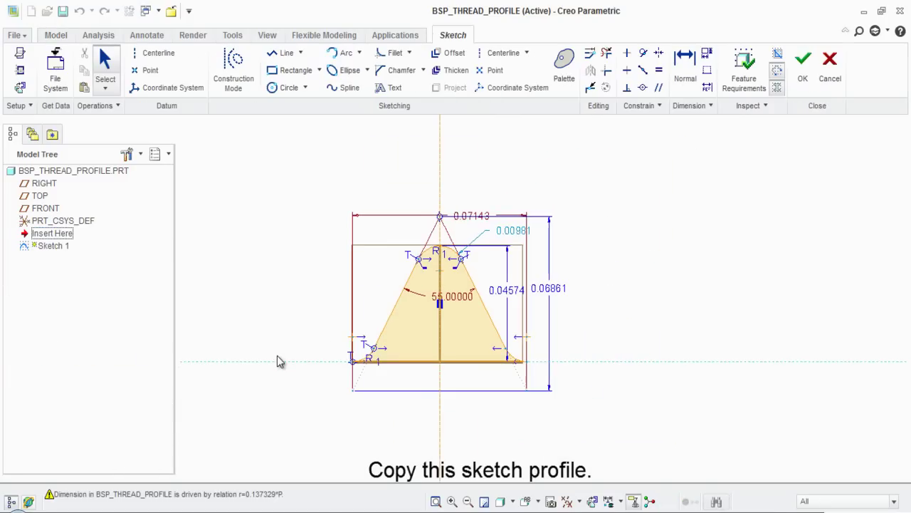
scroll(446, 371, "down", 1)
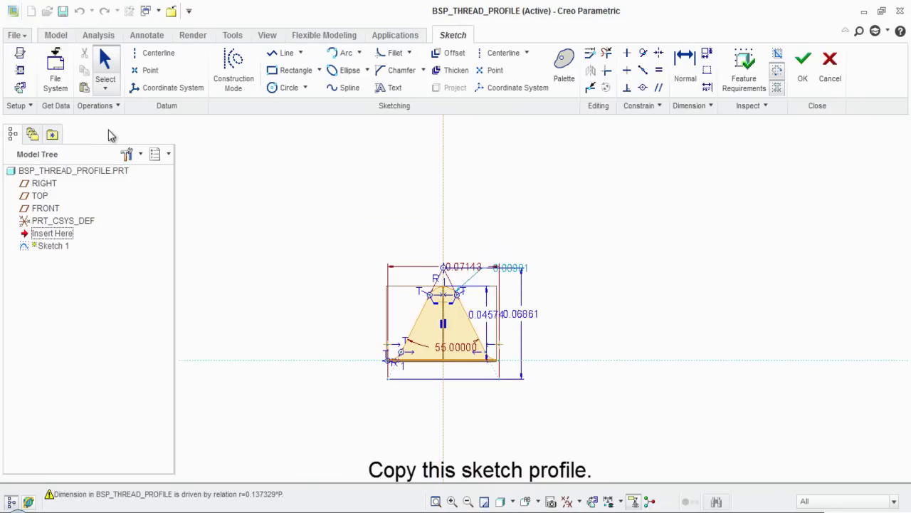
left_click(105, 89)
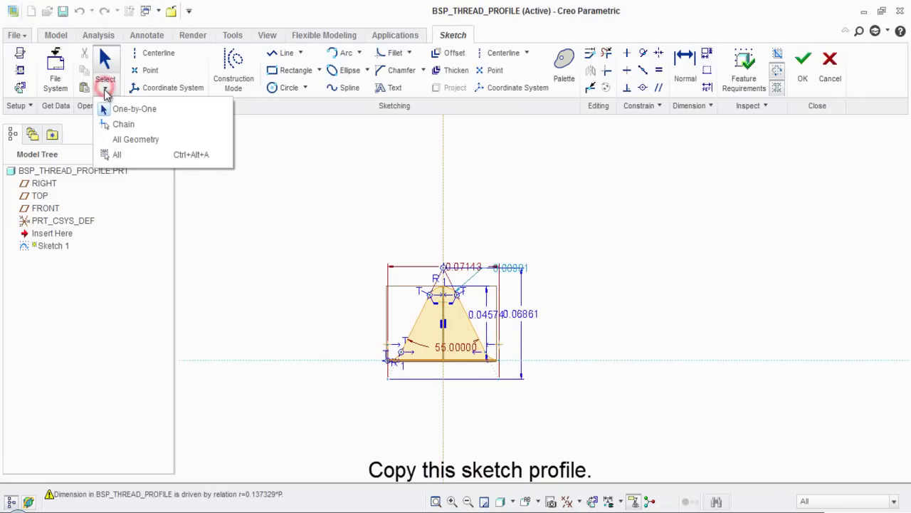
left_click(116, 154)
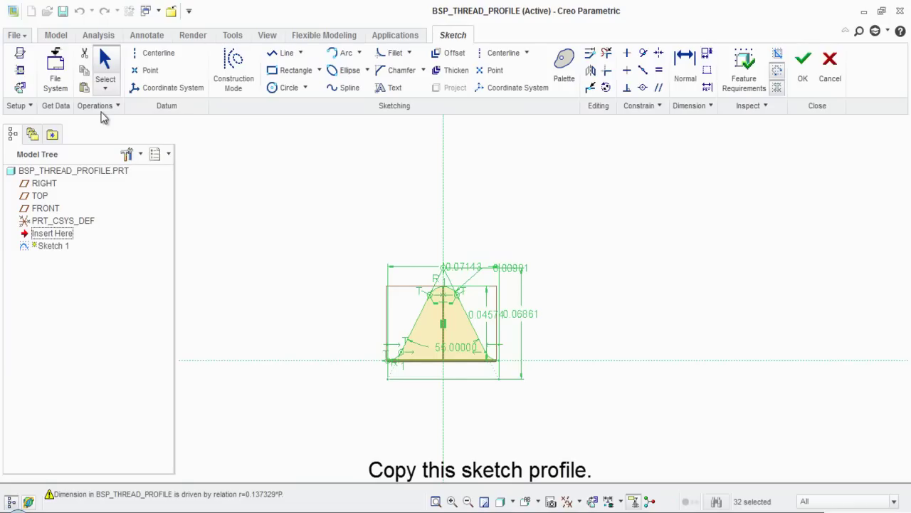
left_click(84, 74)
left_click(84, 75)
left_click(798, 86)
left_click(608, 246)
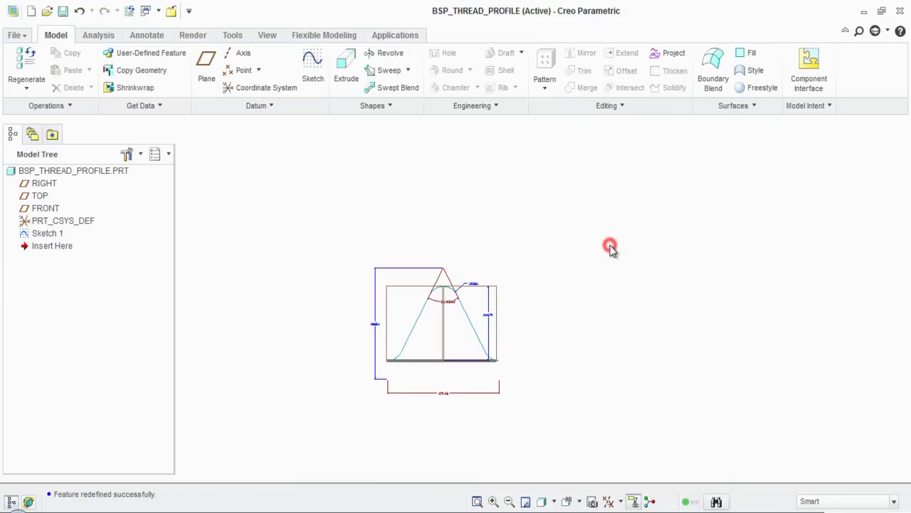
Switch back to the ELBOW.PRT window
left_click(267, 35)
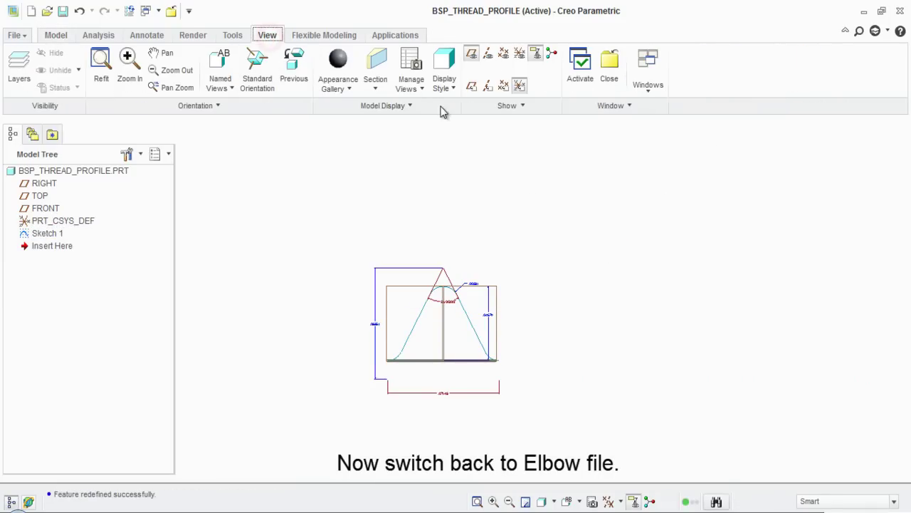
left_click(649, 87)
left_click(662, 109)
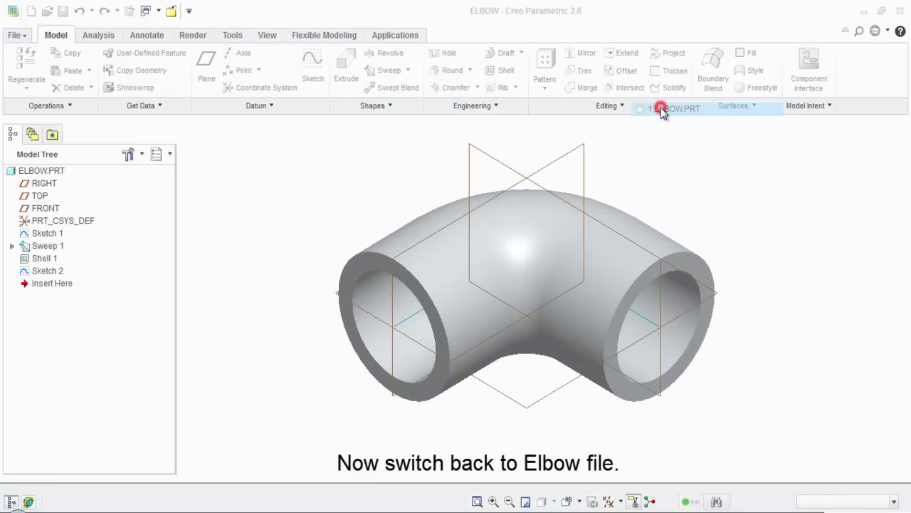
left_click(642, 164)
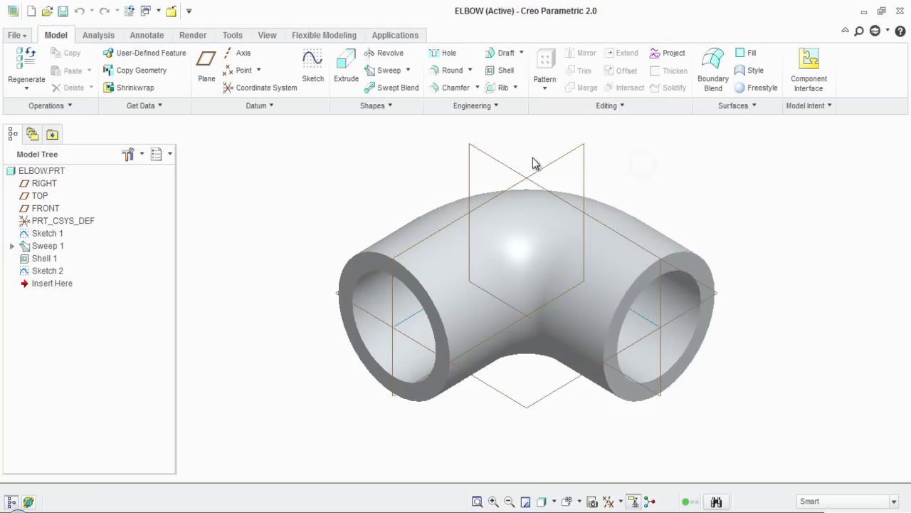
Start a helical sweep on Sketch 2's line with a pitch of 0.07243
left_click(408, 70)
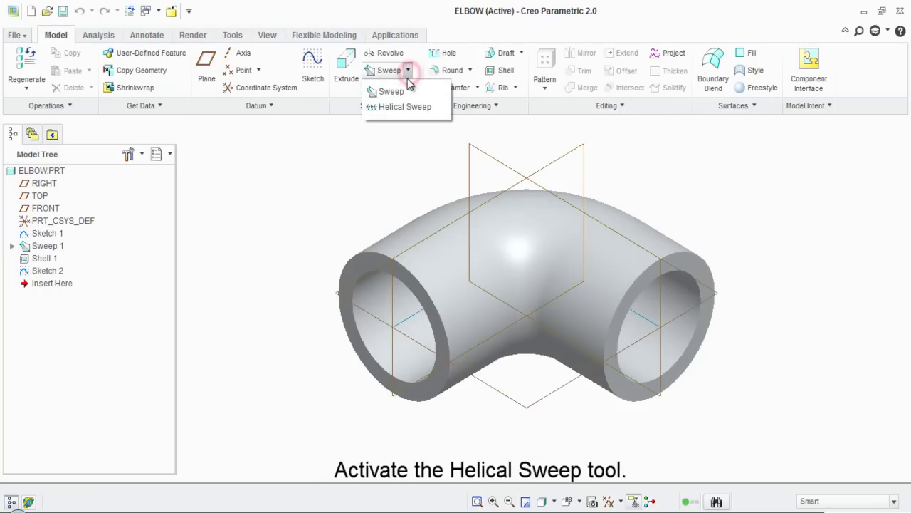
left_click(404, 108)
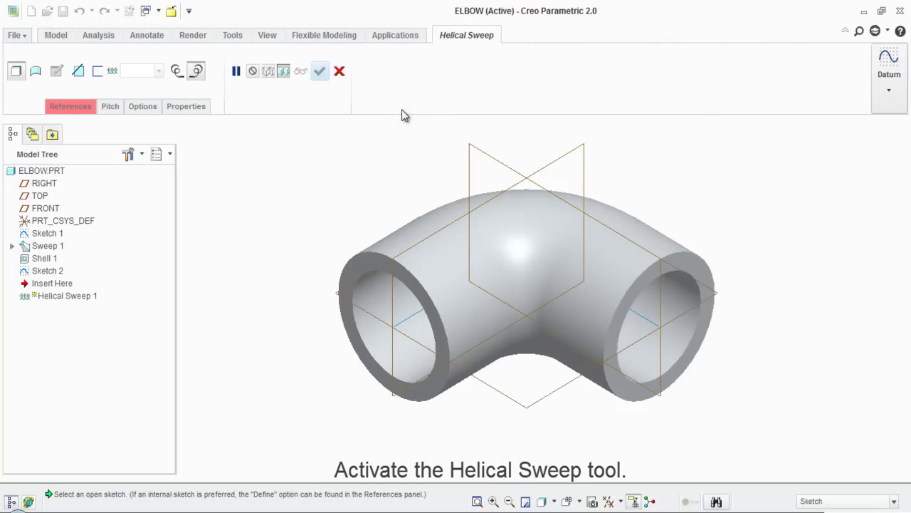
middle_click_drag(661, 225, 707, 223)
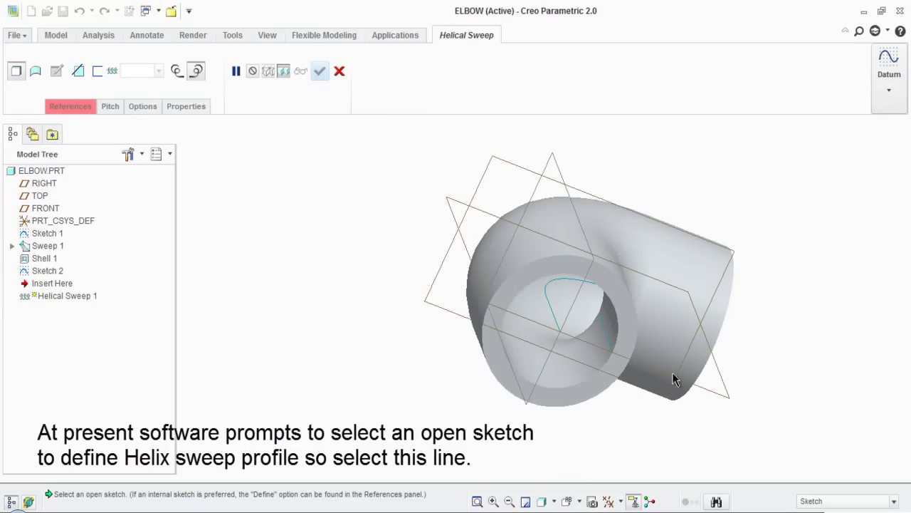
scroll(654, 373, "down", 3)
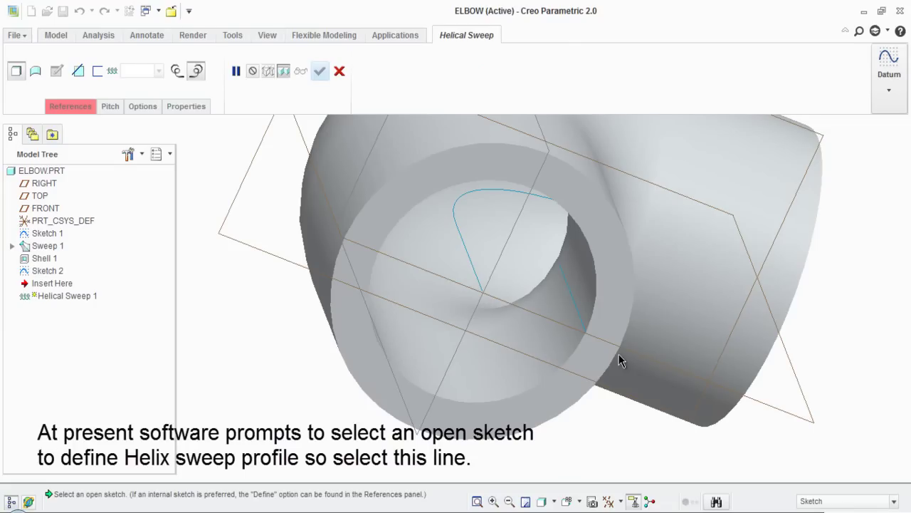
left_click(585, 330)
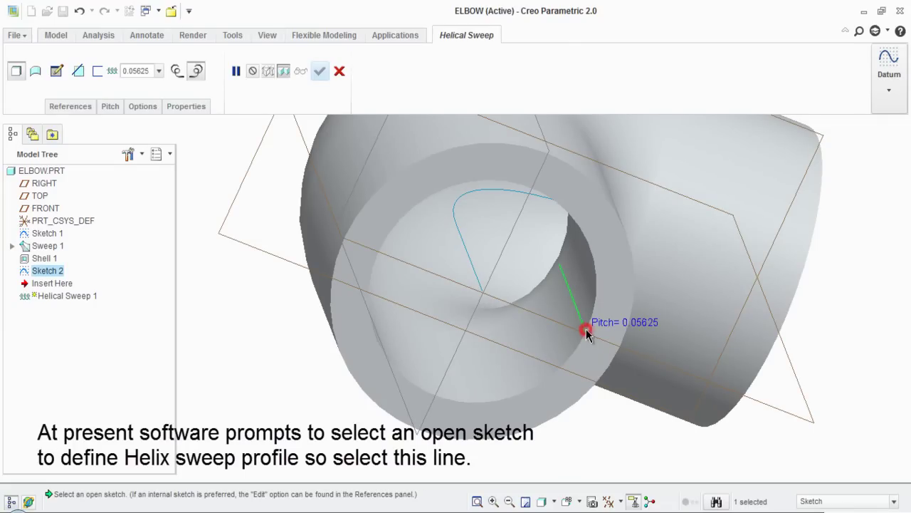
double_click(619, 321)
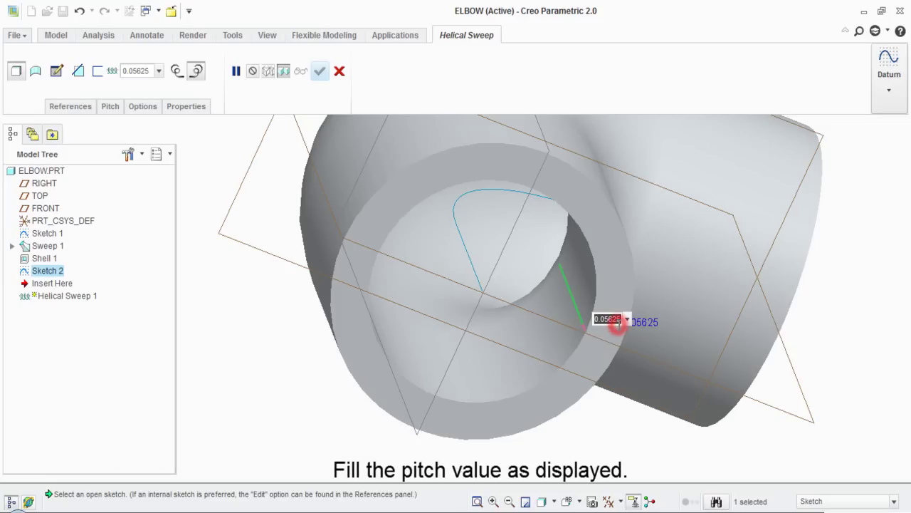
type("1/14+0.001")
key("Return")
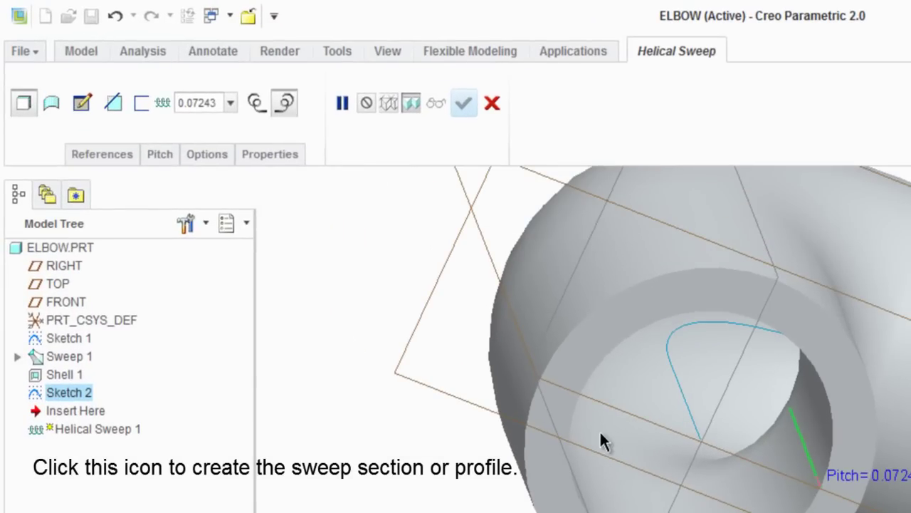
Begin the section sketch with a geometry point on the pipe end's edge
left_click(83, 105)
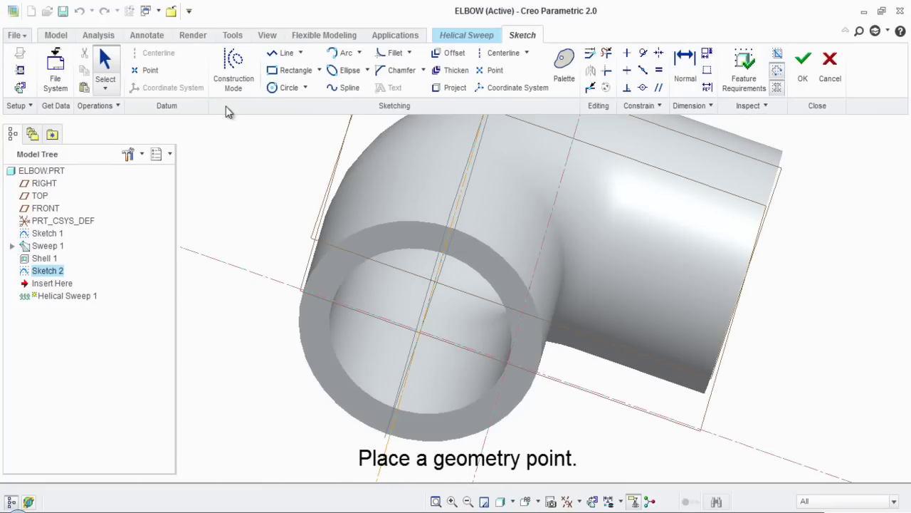
left_click(146, 69)
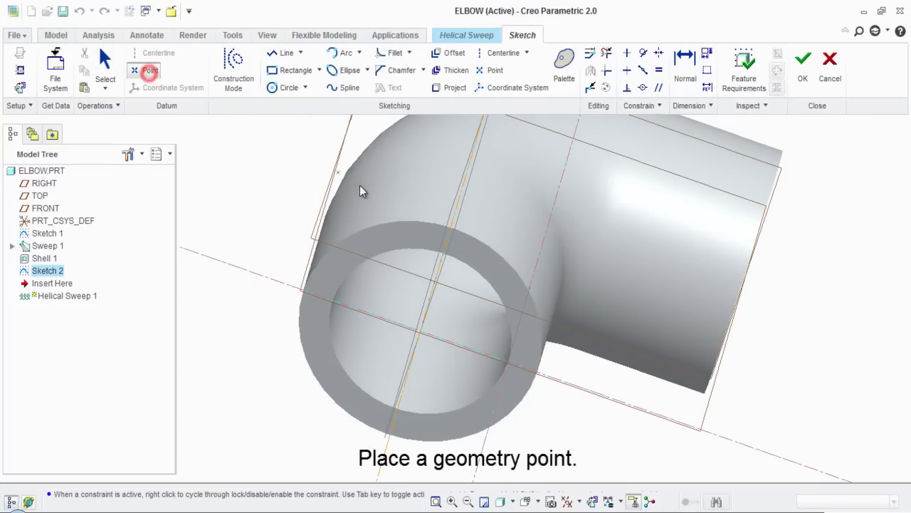
left_click(506, 361)
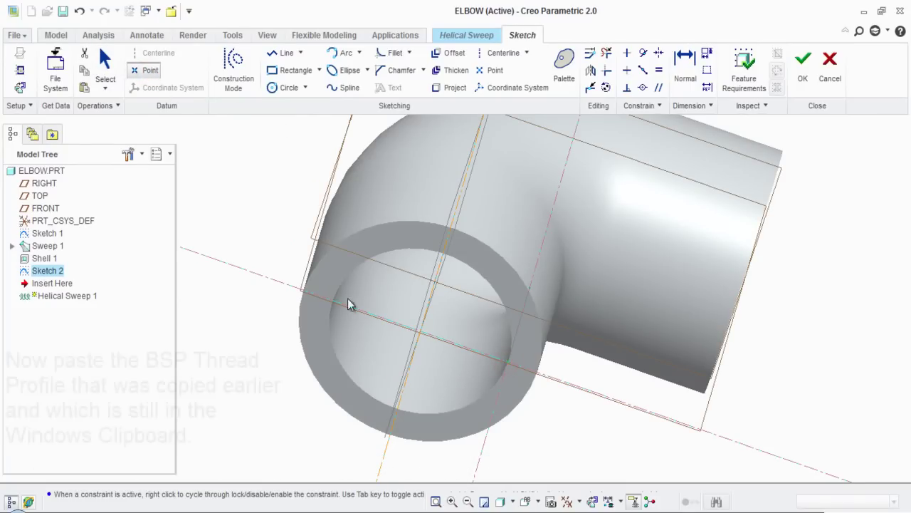
Paste the copied BSP thread profile into the section at scale 1
left_click(86, 92)
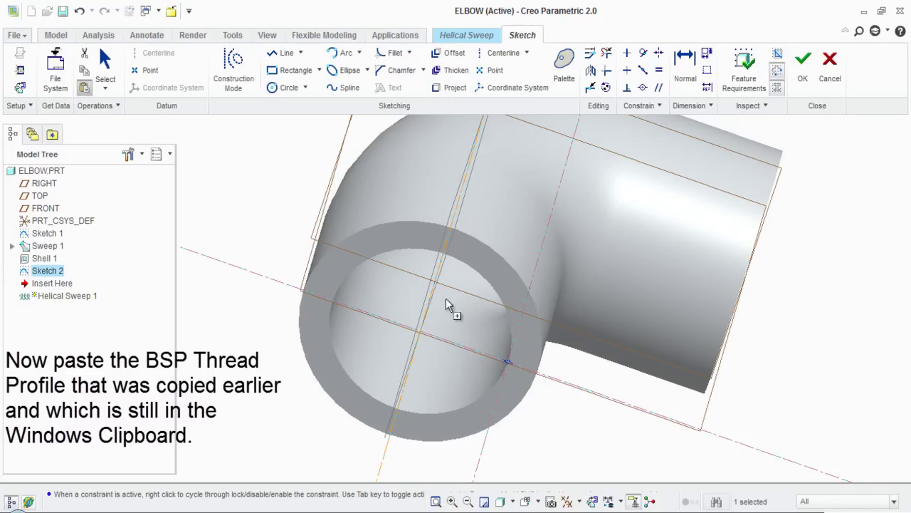
left_click(512, 375)
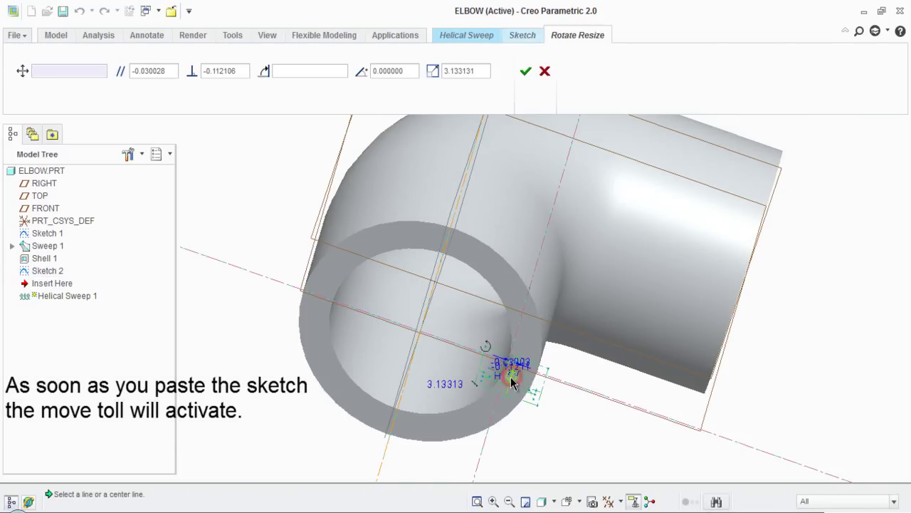
scroll(509, 375, "down", 2)
scroll(513, 376, "down", 2)
scroll(521, 378, "down", 2)
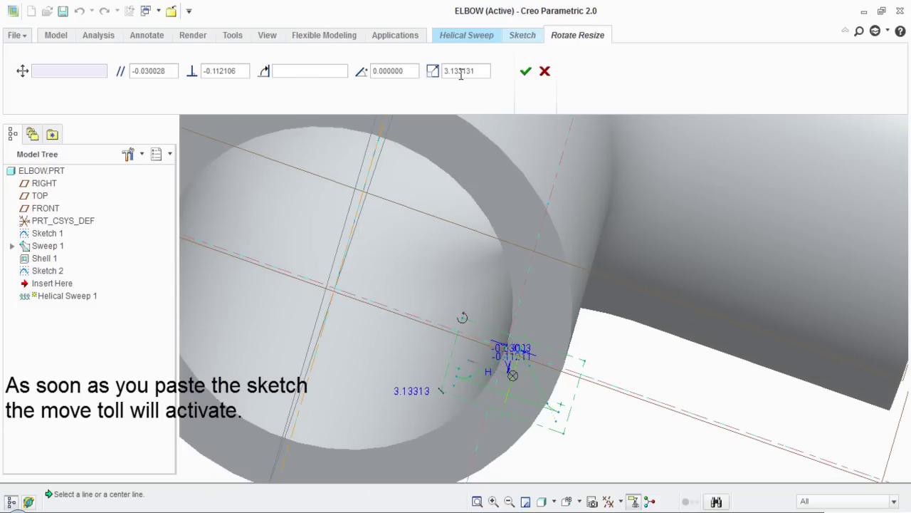
left_click_drag(475, 71, 446, 71)
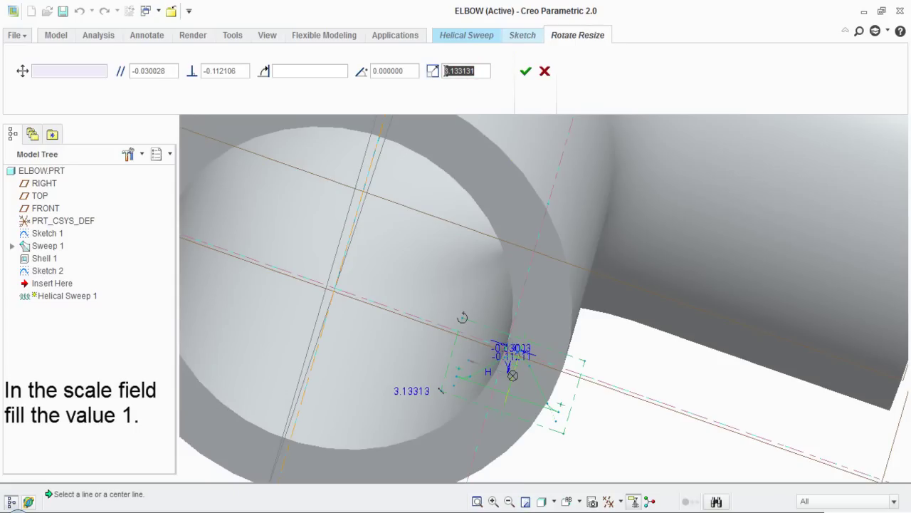
type("1")
Pick the pipe edge as the move reference and view the elbow from the RIGHT orientation
left_click(524, 171)
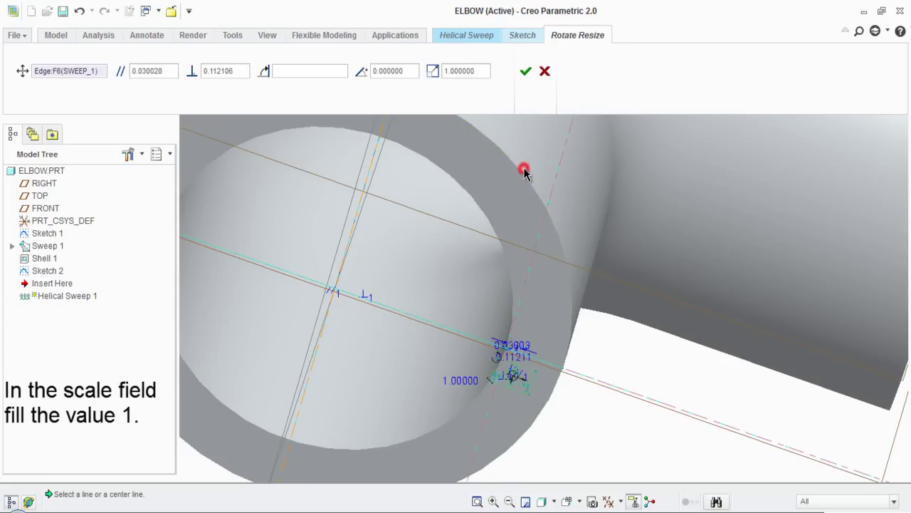
middle_click_drag(500, 388, 707, 281)
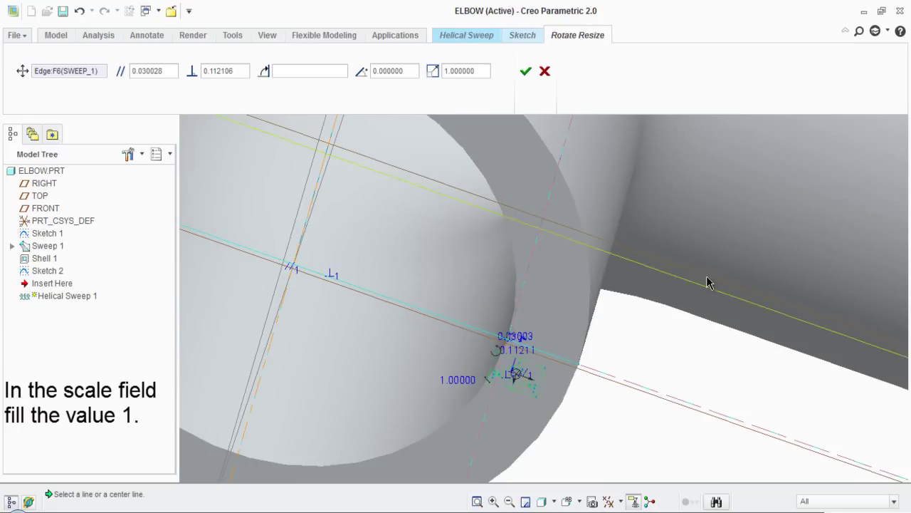
left_click(566, 502)
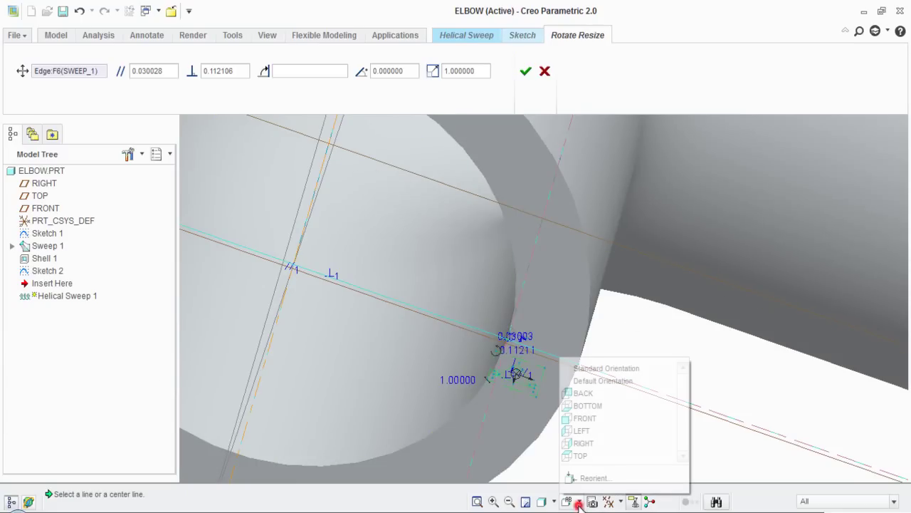
left_click(589, 445)
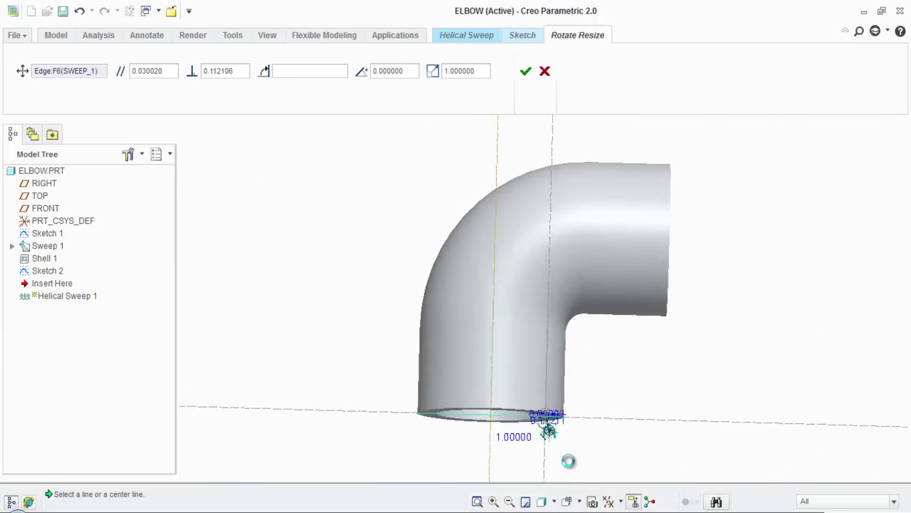
scroll(560, 439, "down", 2)
scroll(555, 431, "down", 2)
scroll(562, 433, "down", 2)
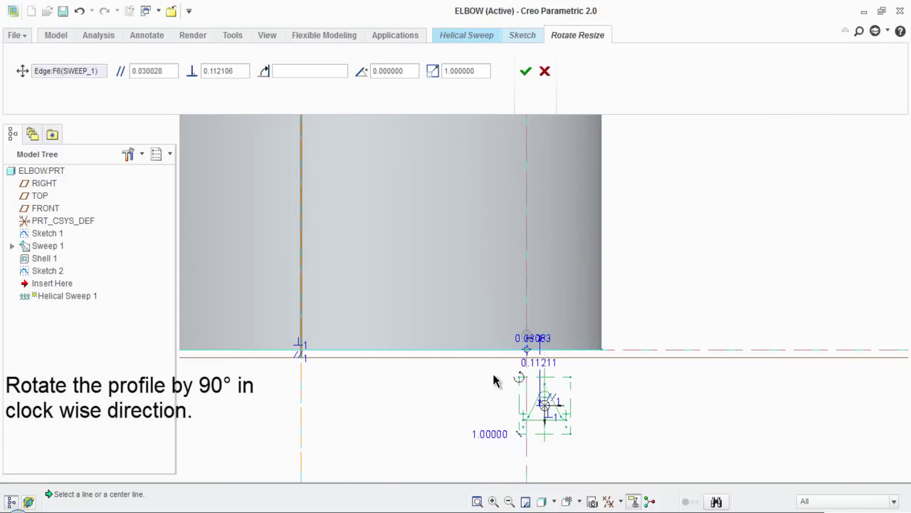
Rotate the profile 90° and drag it next to the geometry point
mouse_move(517, 381)
left_mouse_down()
mouse_move(564, 373)
mouse_move(579, 396)
left_mouse_up()
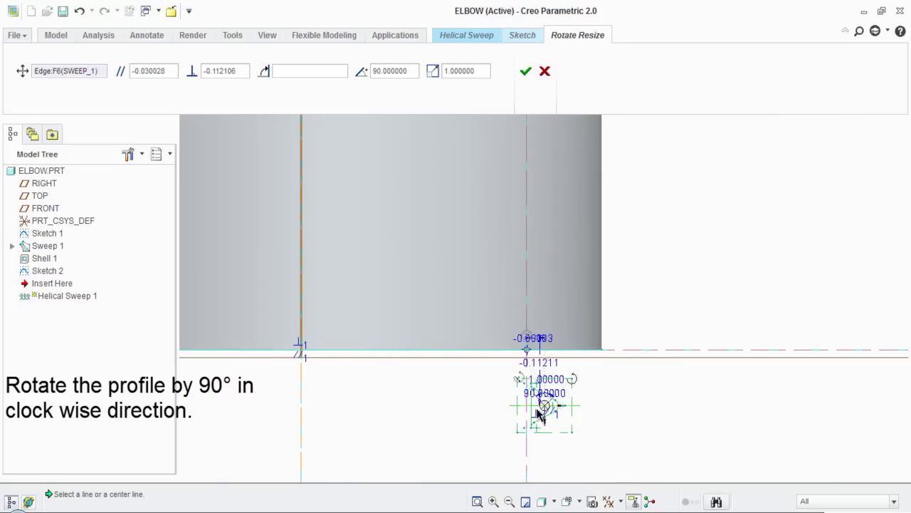
scroll(543, 407, "down", 2)
scroll(543, 406, "down", 2)
scroll(539, 403, "down", 1)
scroll(529, 407, "down", 1)
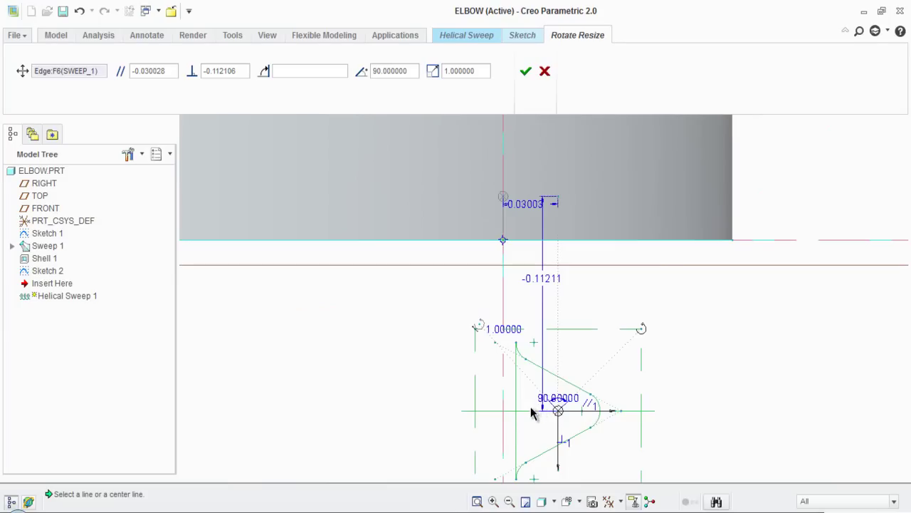
mouse_move(560, 416)
left_mouse_down()
mouse_move(517, 328)
mouse_move(497, 326)
mouse_move(561, 333)
left_mouse_up()
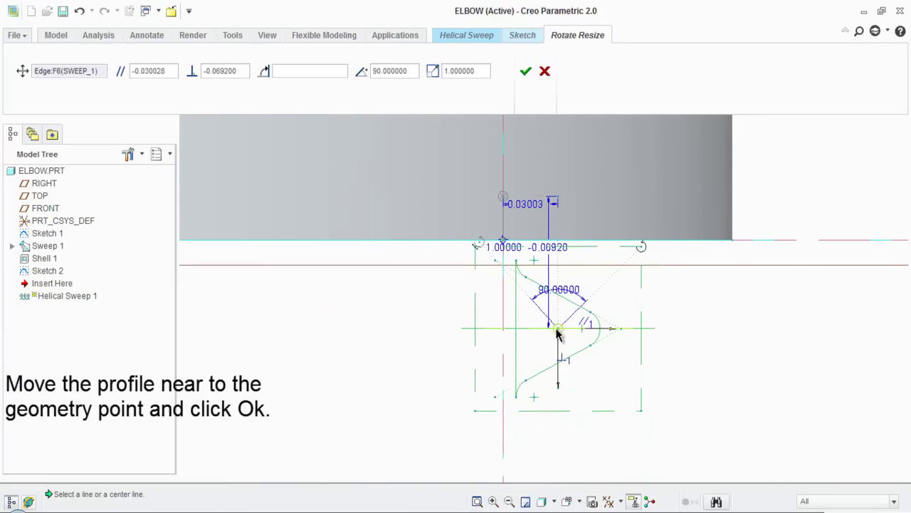
mouse_move(557, 331)
left_mouse_down()
mouse_move(530, 329)
mouse_move(541, 326)
left_mouse_up()
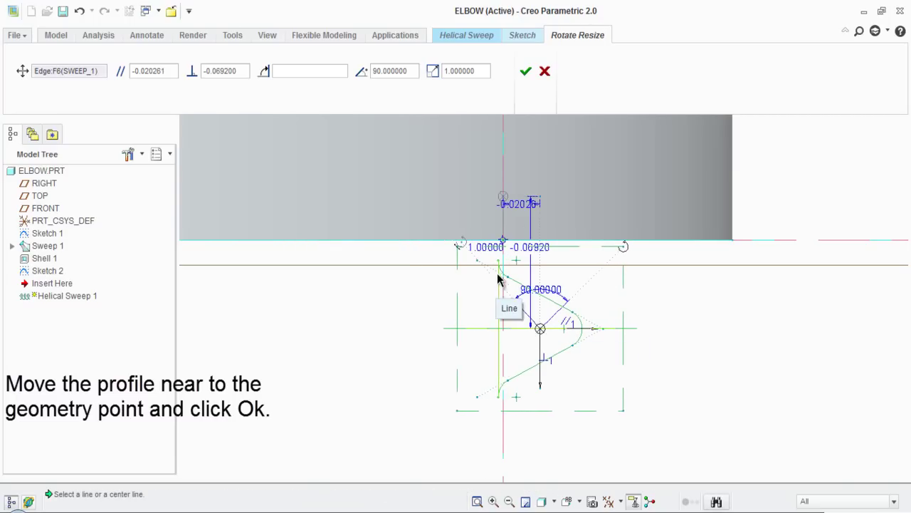
Accept the profile placement and delete its upper slanted line
left_click(526, 70)
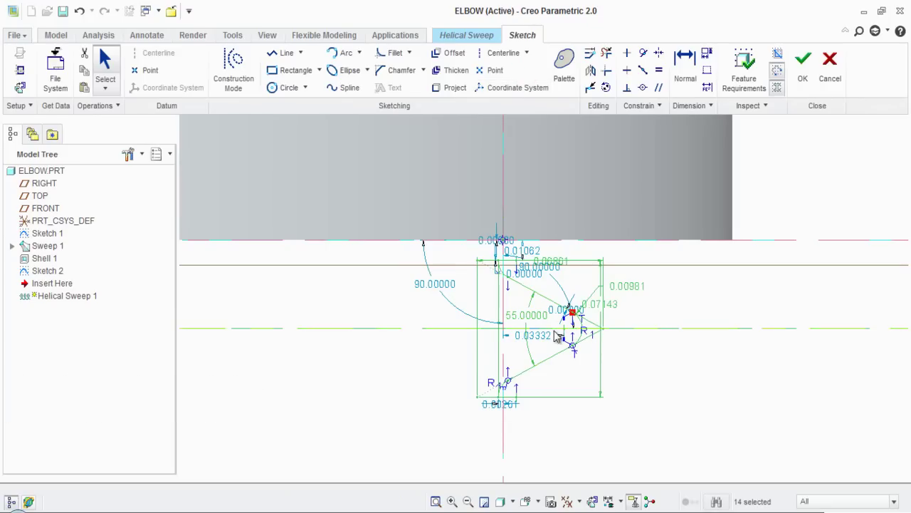
scroll(573, 319, "down", 1)
scroll(573, 320, "down", 1)
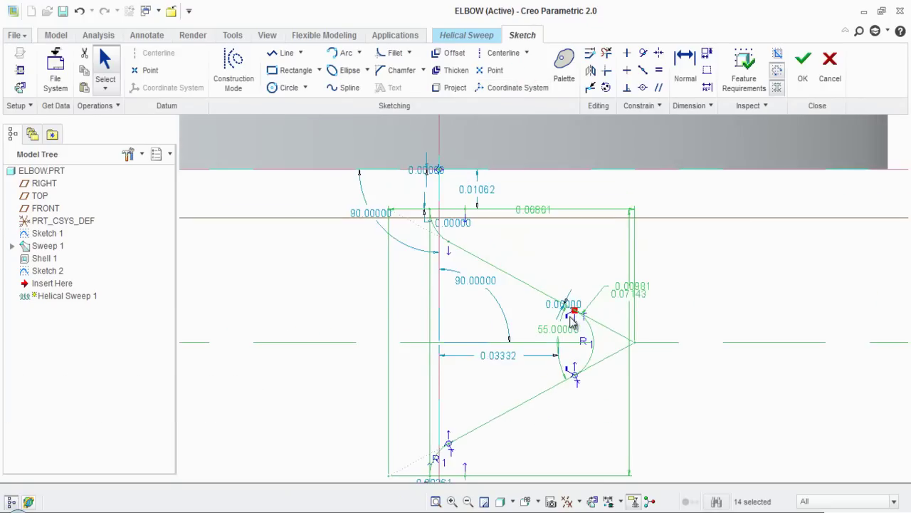
scroll(572, 322, "down", 1)
scroll(575, 323, "down", 1)
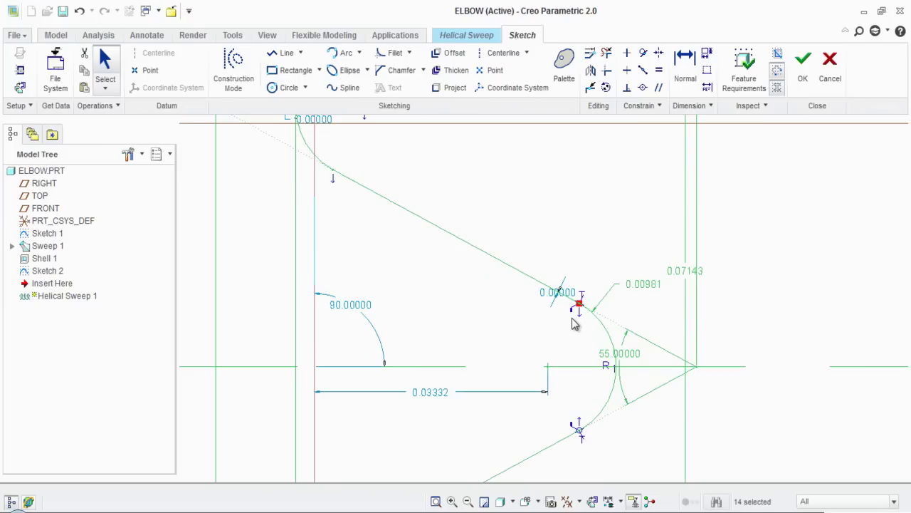
scroll(574, 323, "down", 1)
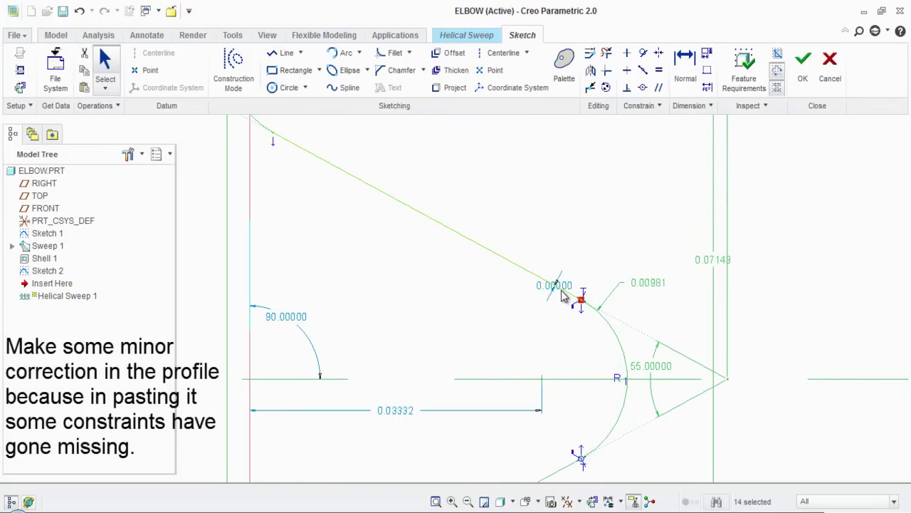
left_click(563, 295)
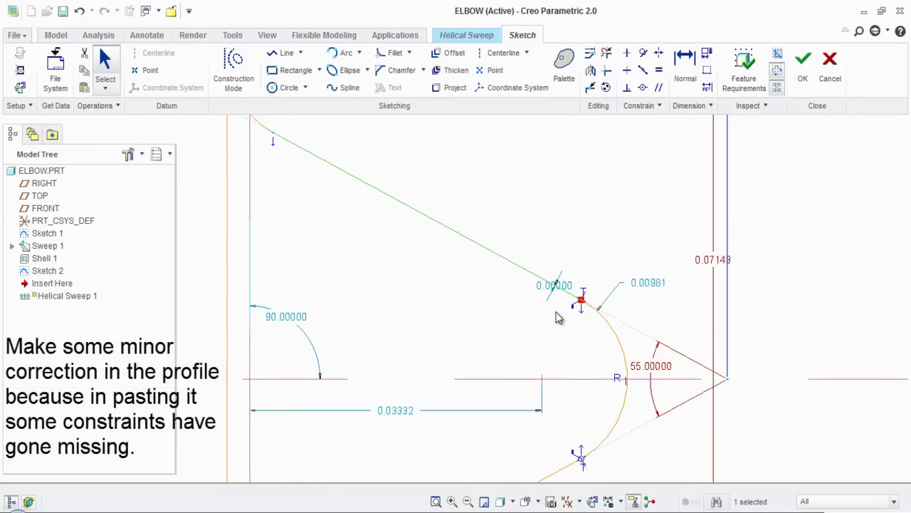
left_click(560, 308)
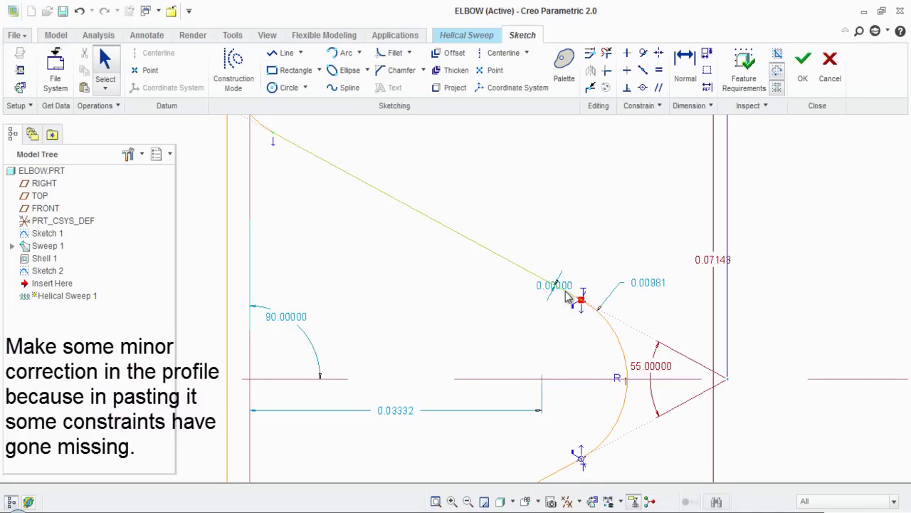
left_click(566, 292)
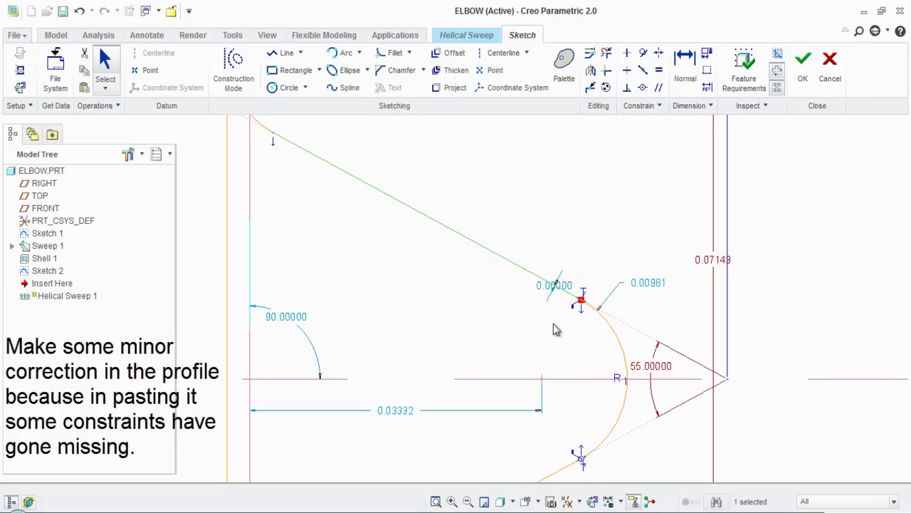
key("Delete")
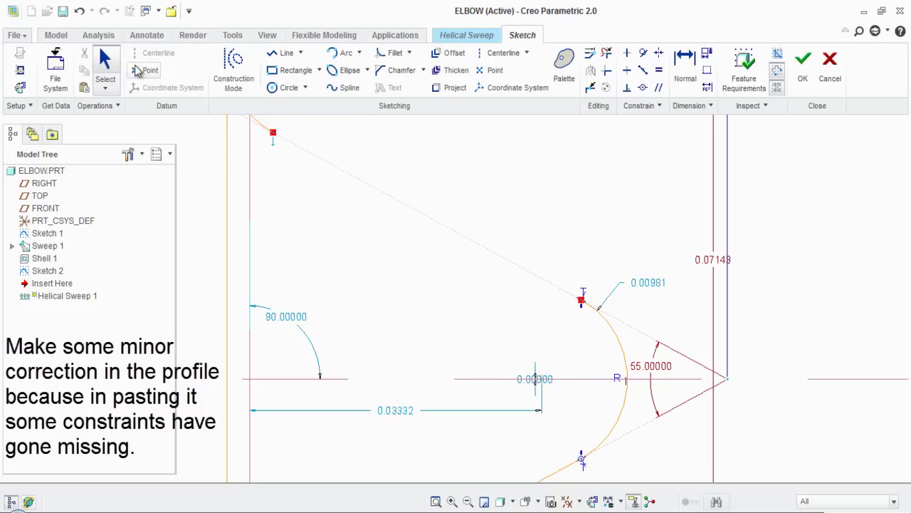
Redraw the line from the profile's top corner to the arc's upper end
left_click(285, 53)
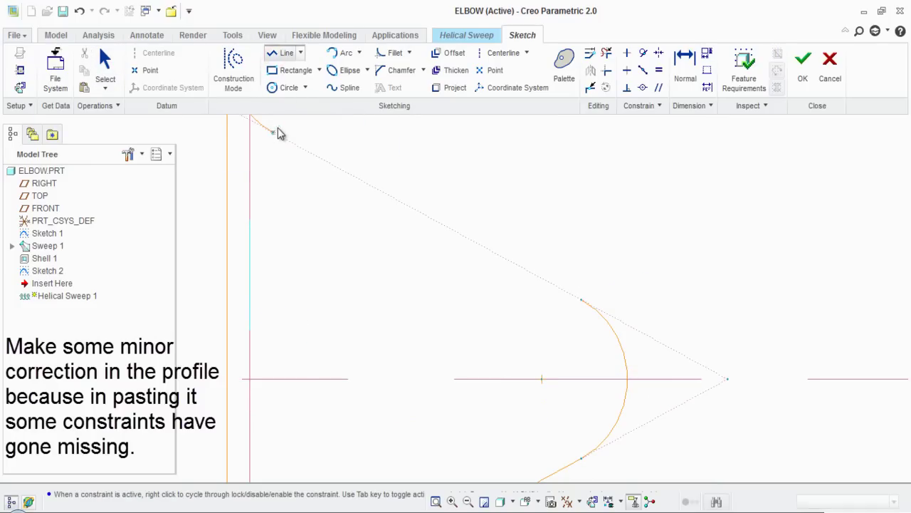
left_click(273, 131)
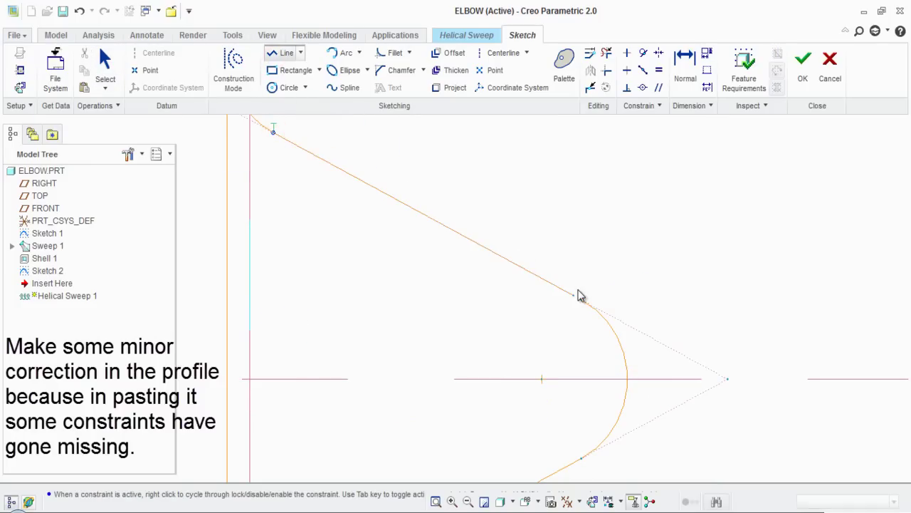
left_click(582, 300)
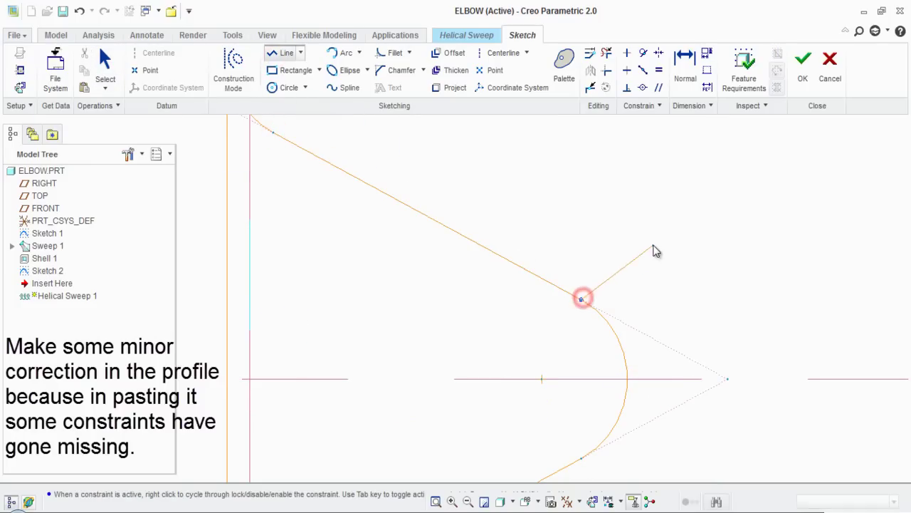
middle_click(636, 242)
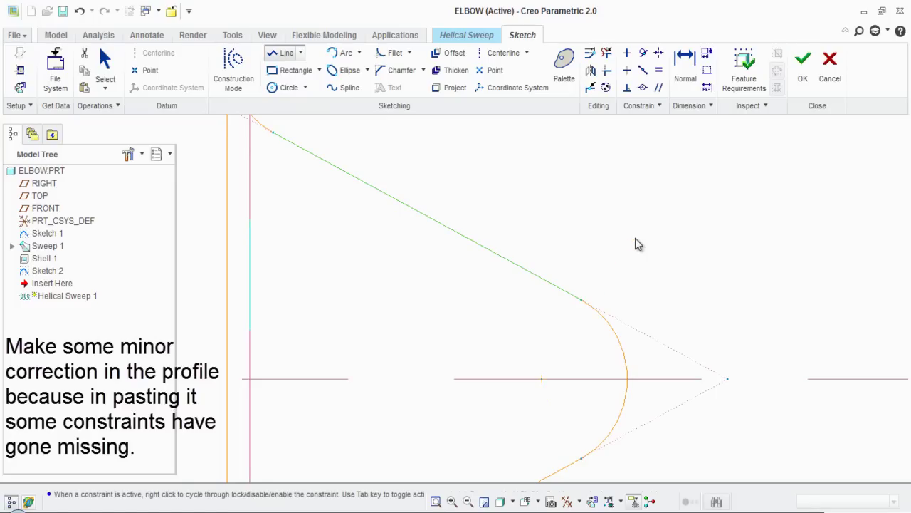
middle_click(636, 242)
Select the whole thread profile and move it up against the reference point
scroll(668, 285, "down", 2)
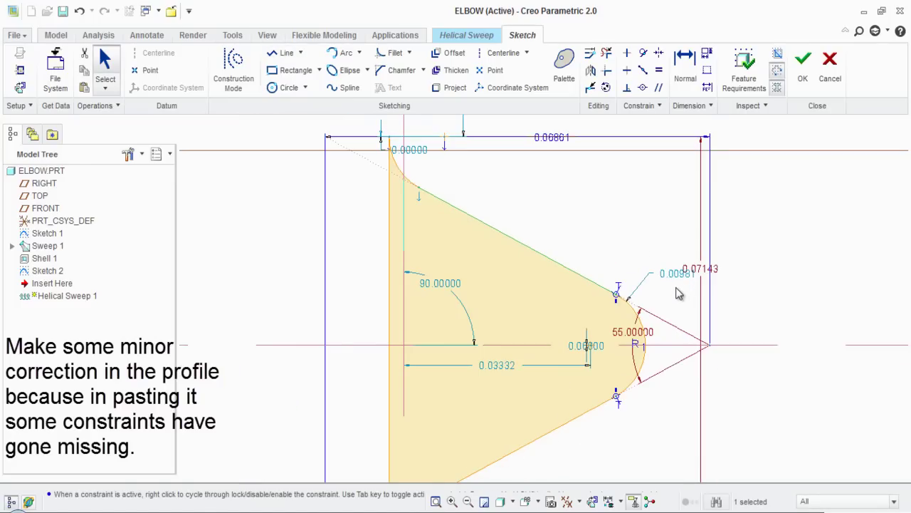
scroll(666, 290, "down", 2)
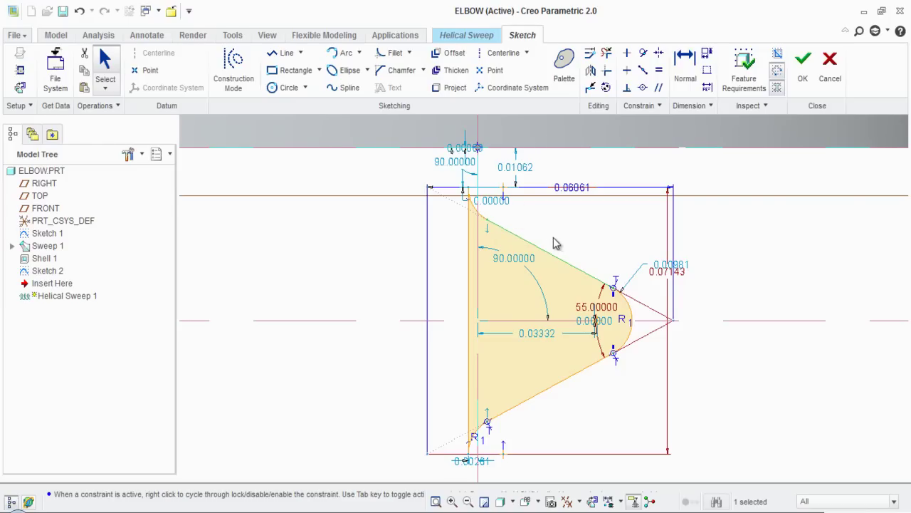
scroll(552, 244, "down", 1)
scroll(433, 289, "down", 2)
scroll(440, 294, "up", 1)
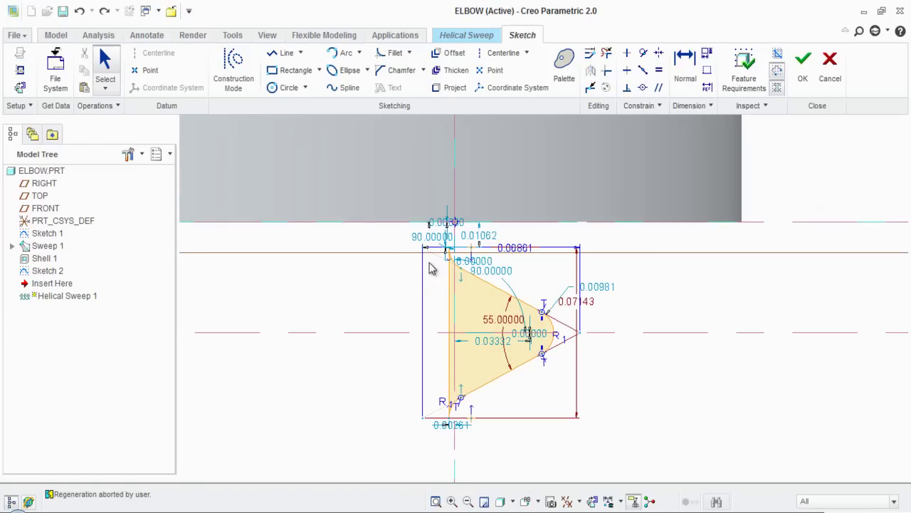
left_click_drag(398, 240, 626, 480)
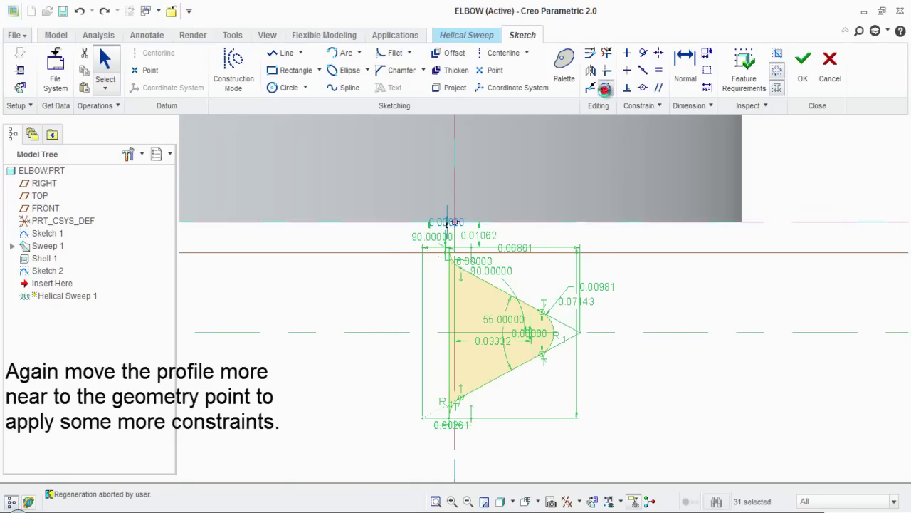
left_click(604, 89)
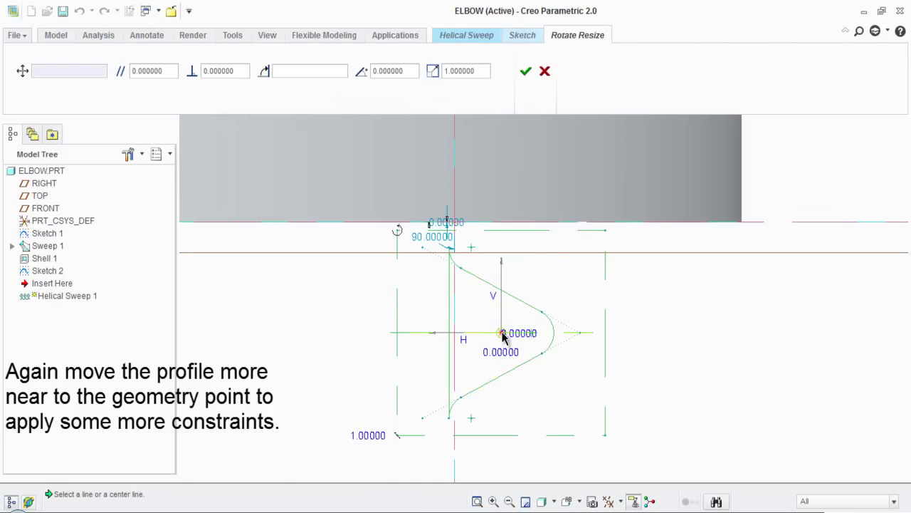
left_click_drag(502, 333, 503, 312)
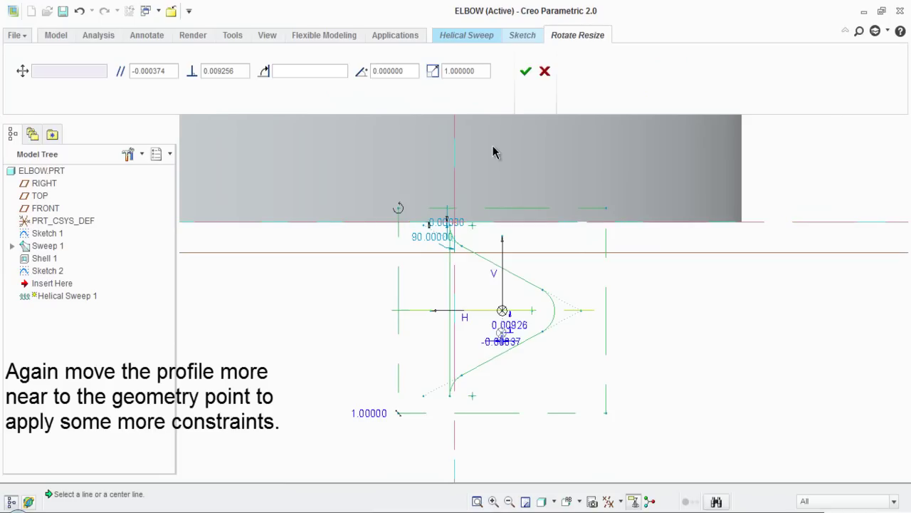
left_click(525, 70)
Make two profile lines parallel, deleting the conflicting Vertical constraint
scroll(450, 225, "up", 4)
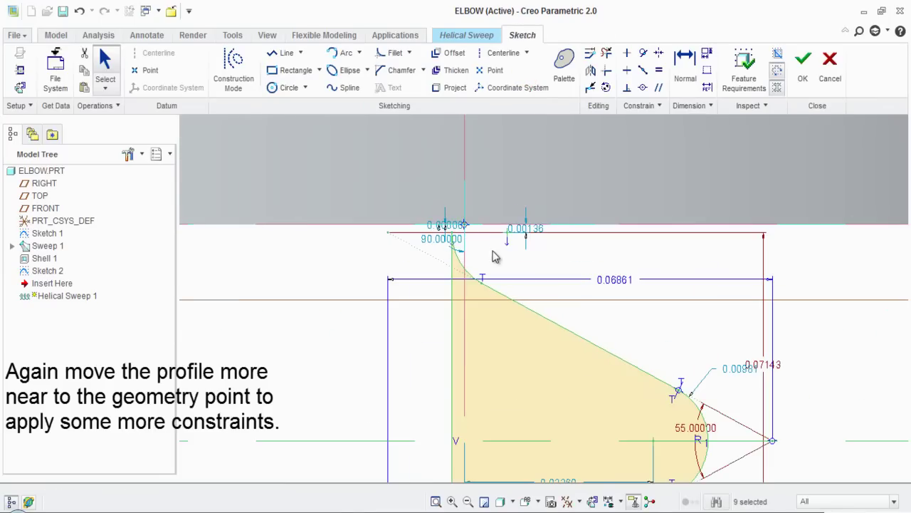
left_click(659, 87)
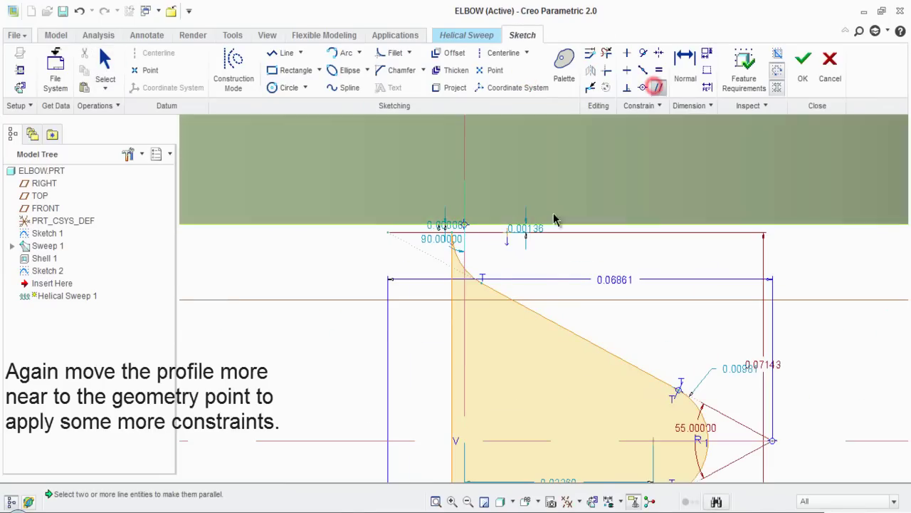
left_click(453, 262)
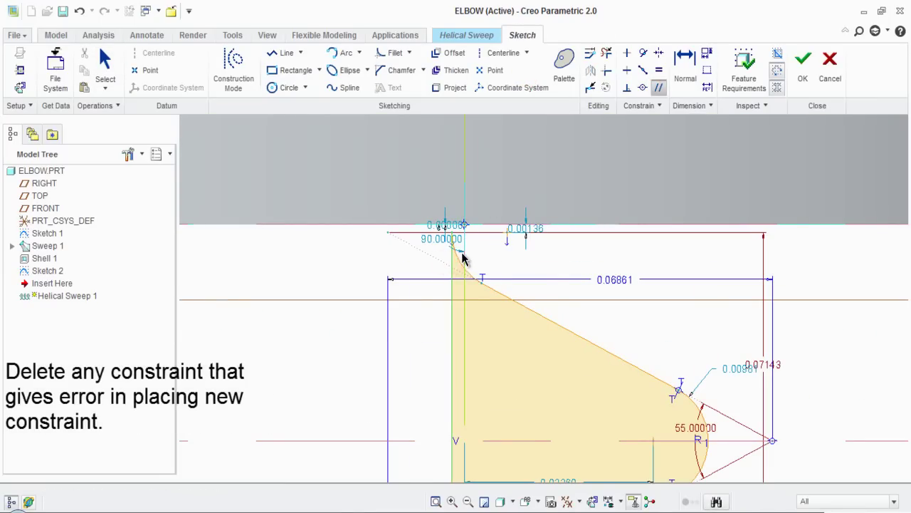
left_click(462, 255)
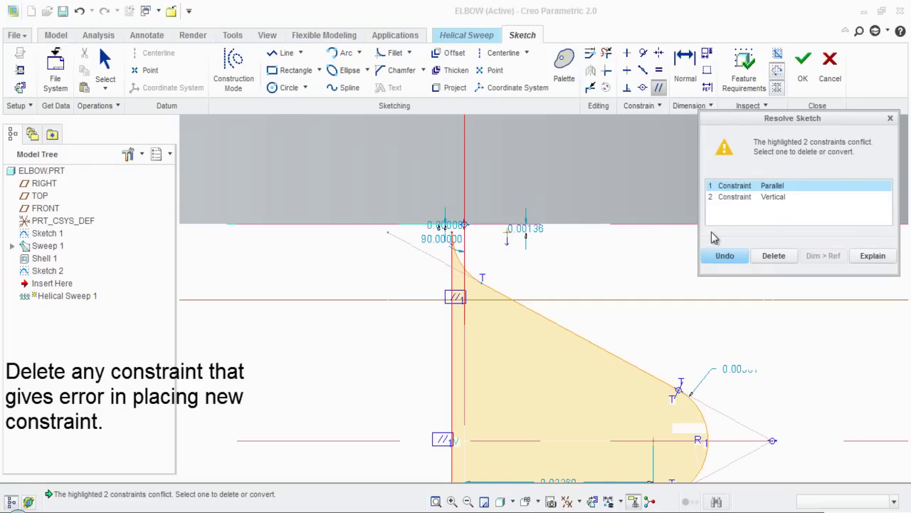
left_click(738, 197)
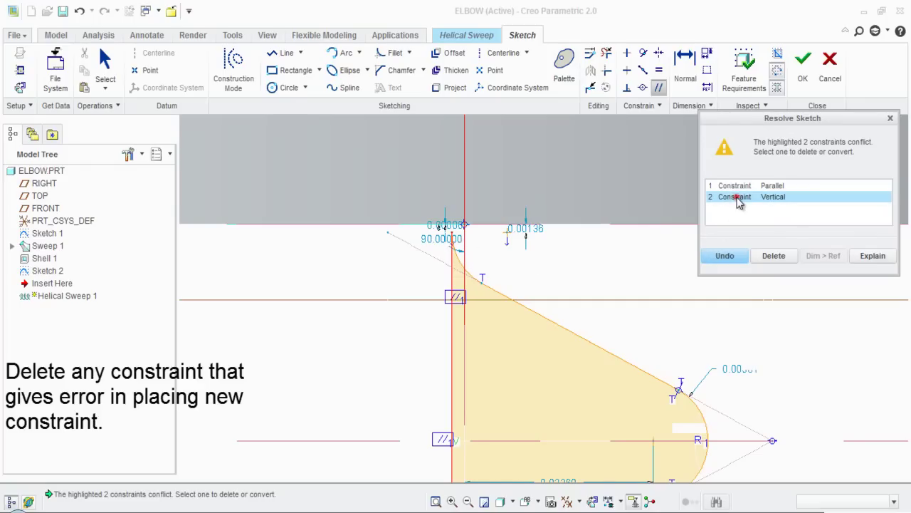
left_click(761, 258)
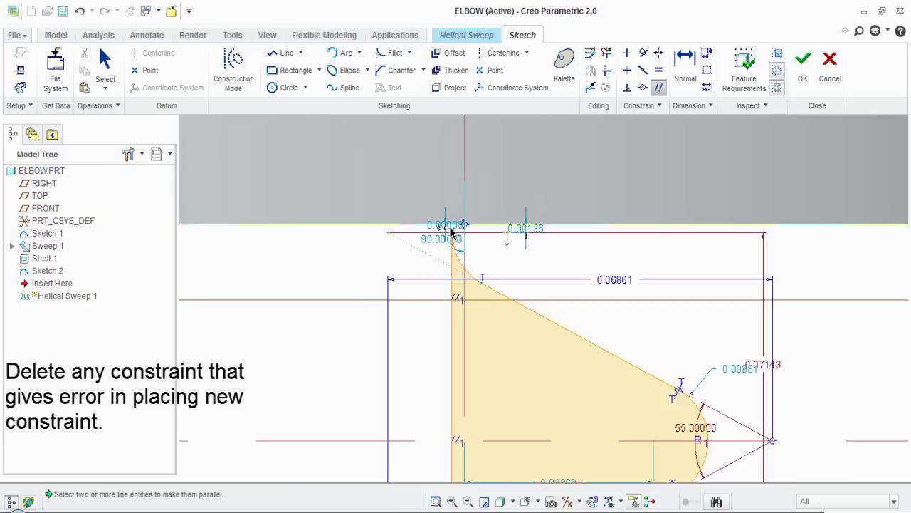
Make the profile edge coincident with the top reference vertex
scroll(464, 244, "up", 1)
scroll(464, 241, "up", 1)
left_click(644, 87)
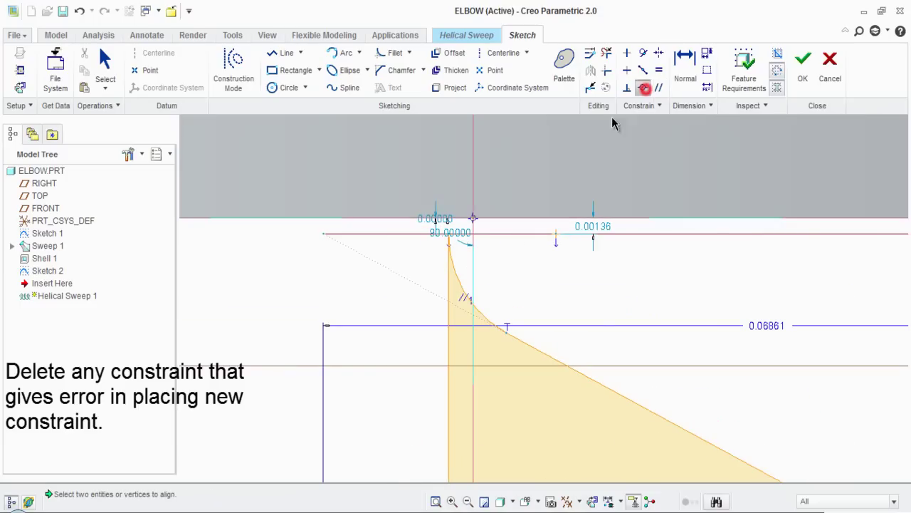
left_click(448, 237)
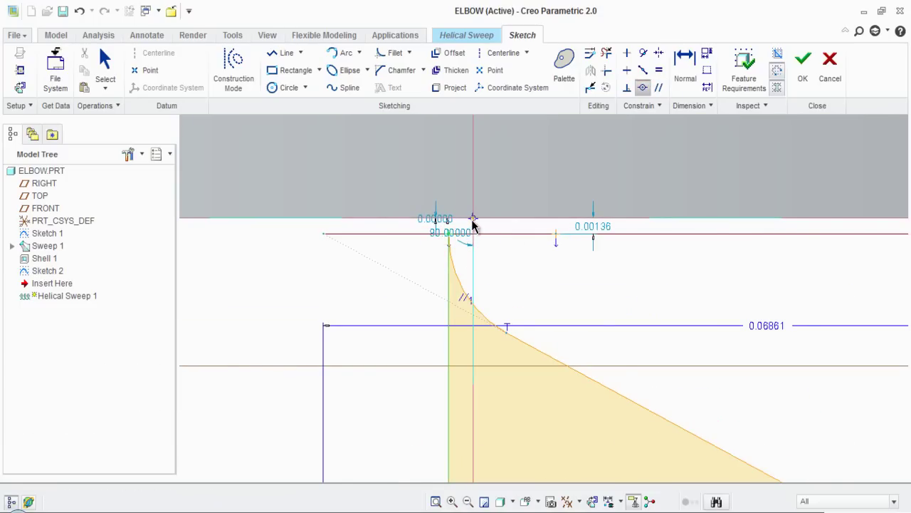
left_click(472, 221)
scroll(441, 229, "down", 1)
scroll(442, 228, "down", 1)
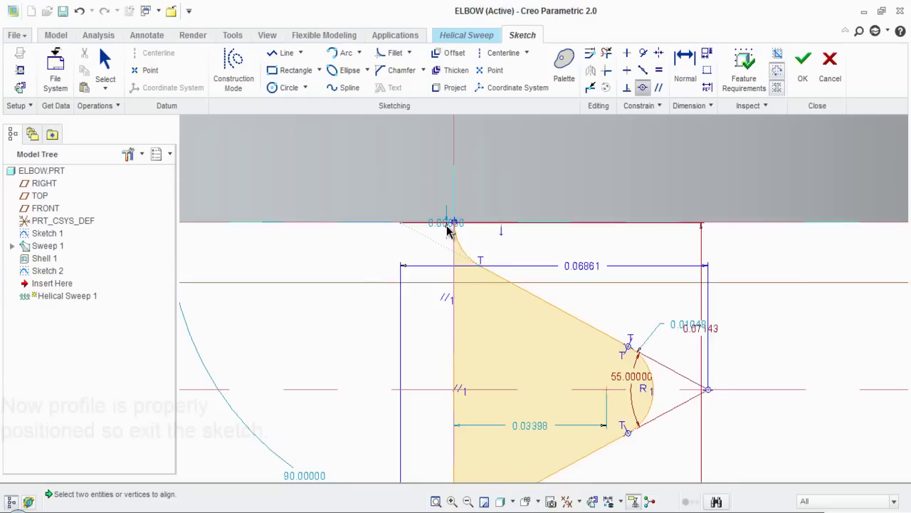
scroll(450, 228, "down", 1)
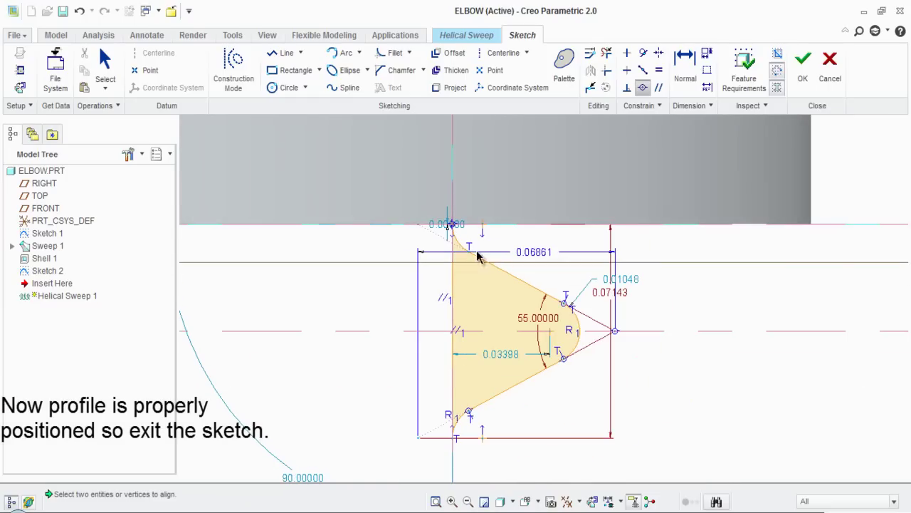
left_click(419, 372)
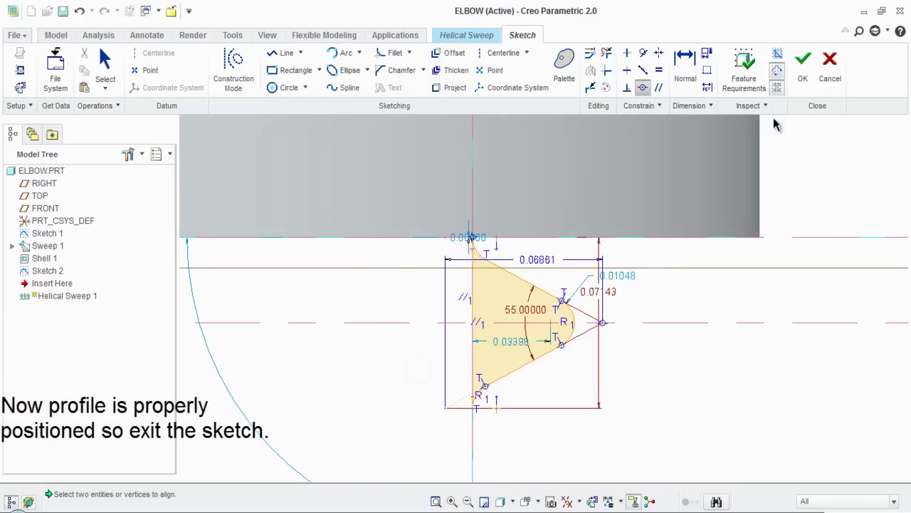
Finish the thread profile sketch and return the elbow to Standard Orientation
left_click(801, 89)
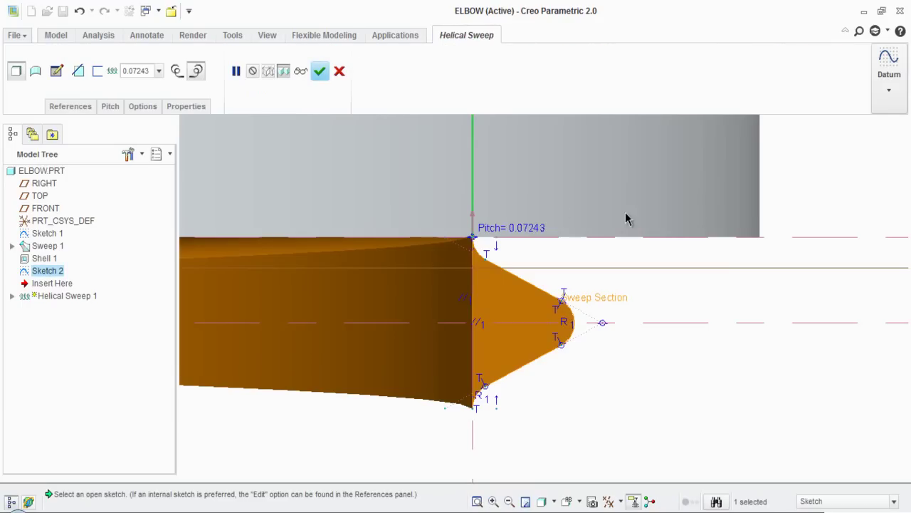
scroll(531, 288, "down", 2)
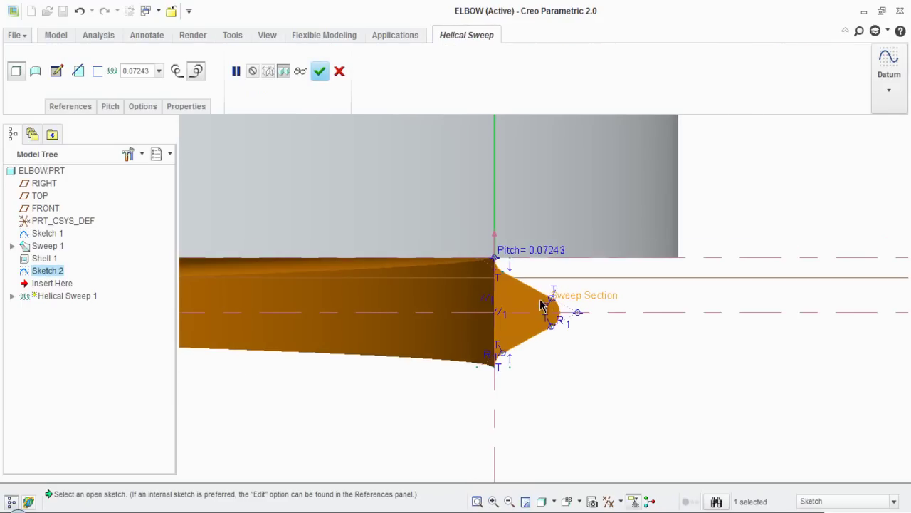
left_click(555, 502)
left_click(553, 504)
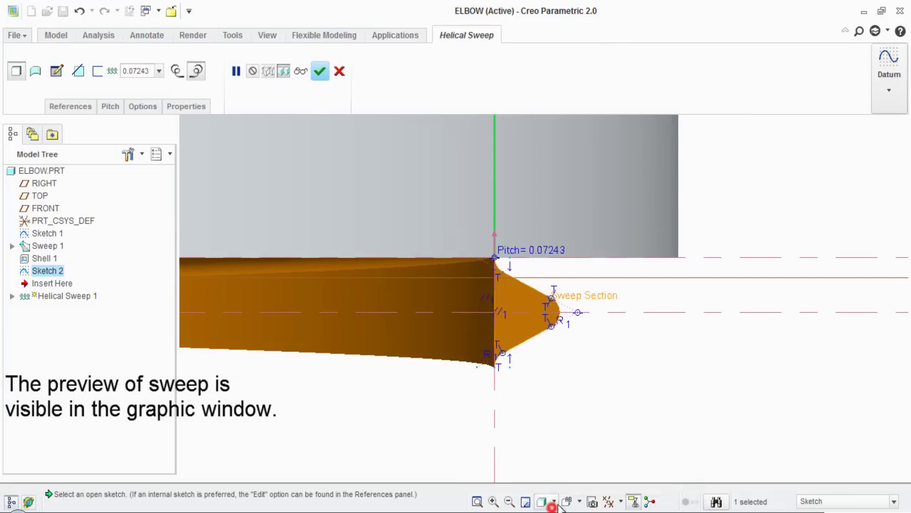
left_click(589, 370)
scroll(475, 348, "up", 2)
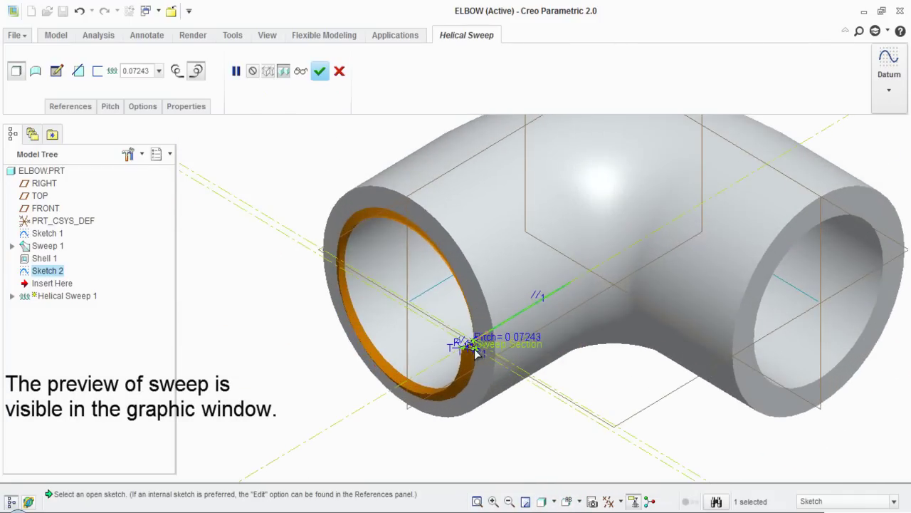
scroll(474, 349, "up", 1)
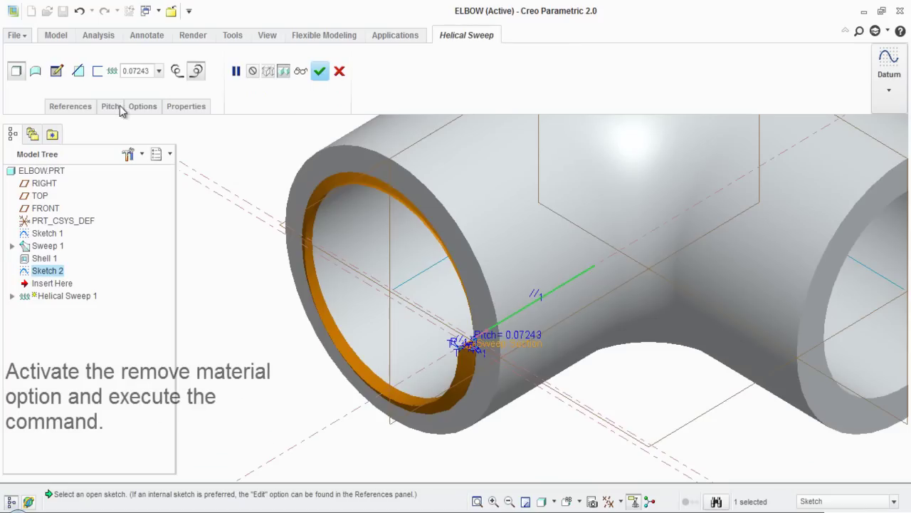
Set the helical sweep to Remove Material and complete the internal thread cut
left_click(79, 76)
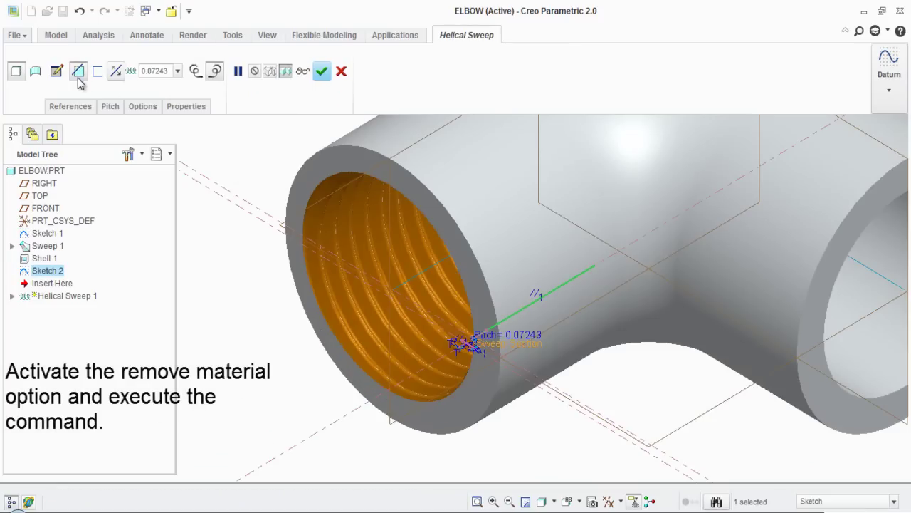
left_click(322, 72)
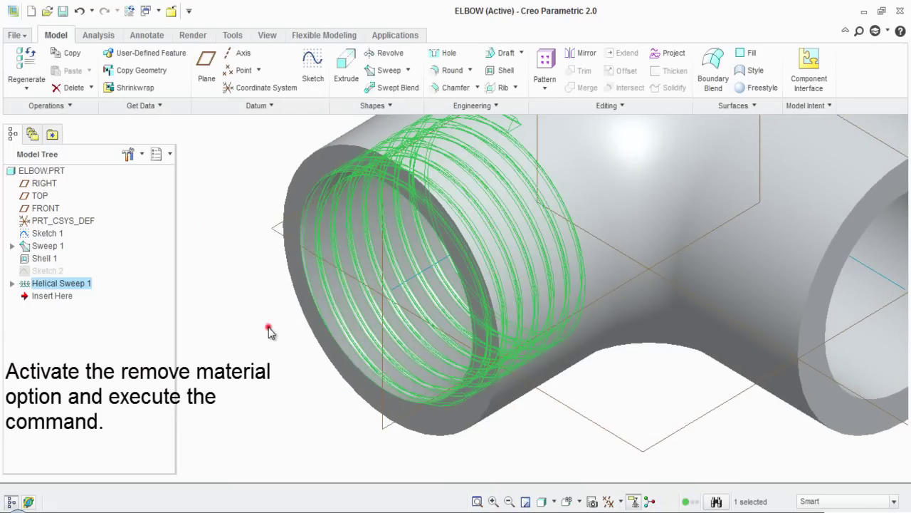
left_click(268, 327)
scroll(269, 349, "down", 2)
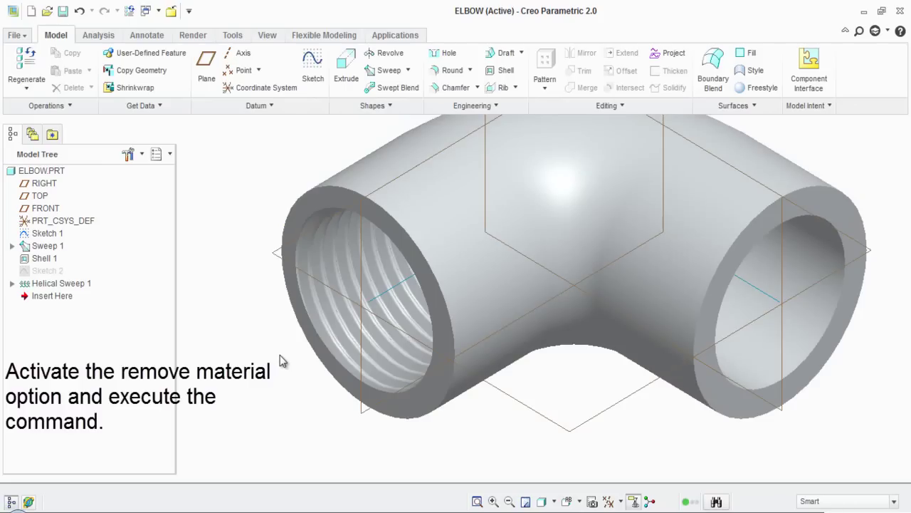
Turn off datum plane display
left_click(610, 501)
left_click(614, 479)
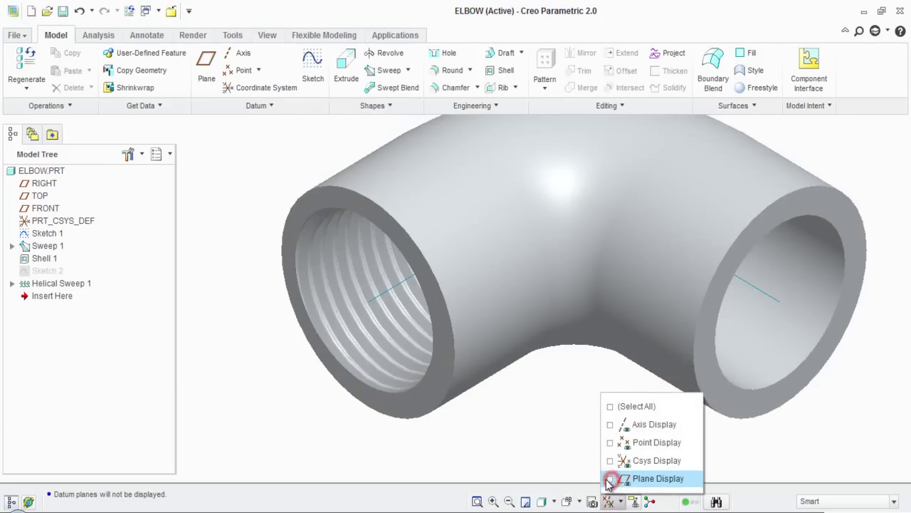
left_click(536, 464)
Switch the model to Shading With Edges and hide Sketch 1
left_click(553, 503)
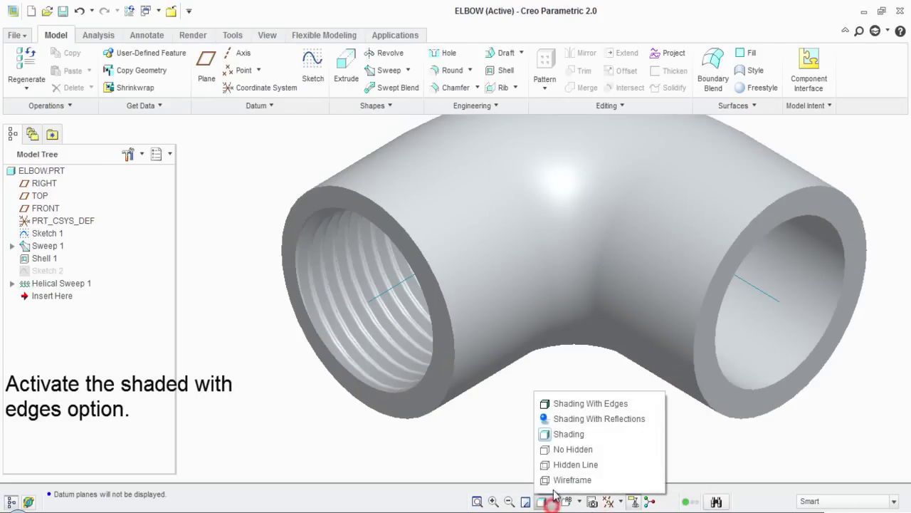
left_click(566, 403)
scroll(522, 456, "down", 1)
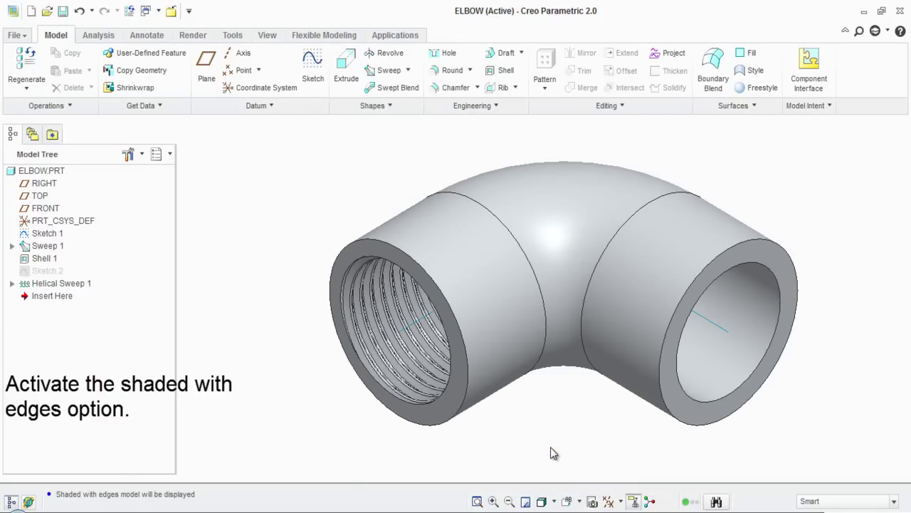
right_click(56, 239)
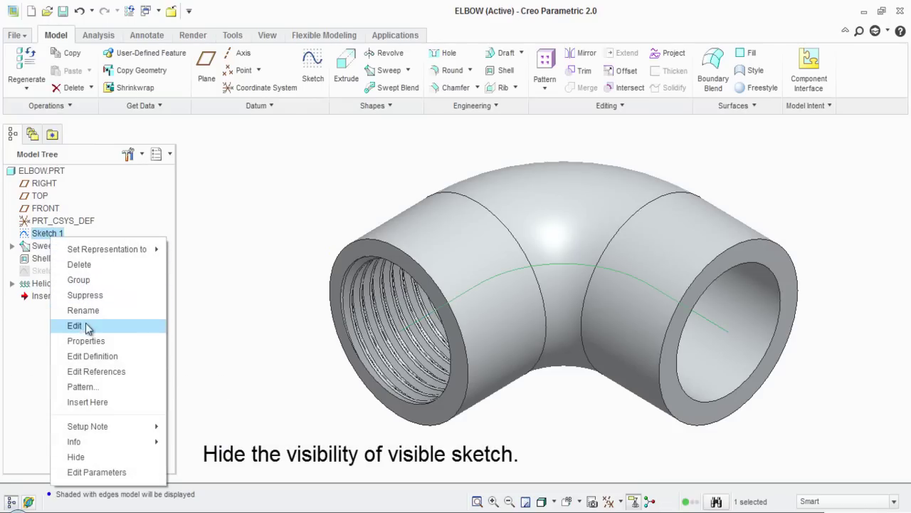
left_click(76, 456)
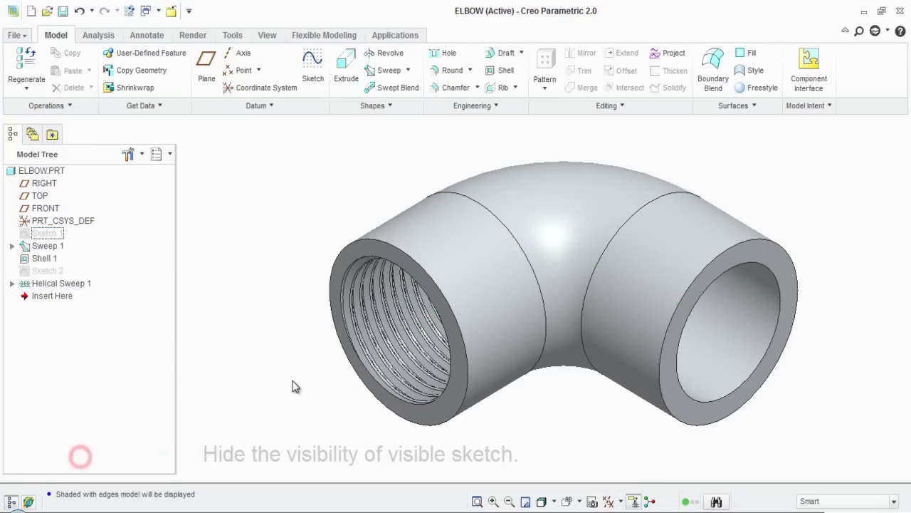
Start a pattern of Helical Sweep 1 and turn on Csys Display
left_click(84, 284)
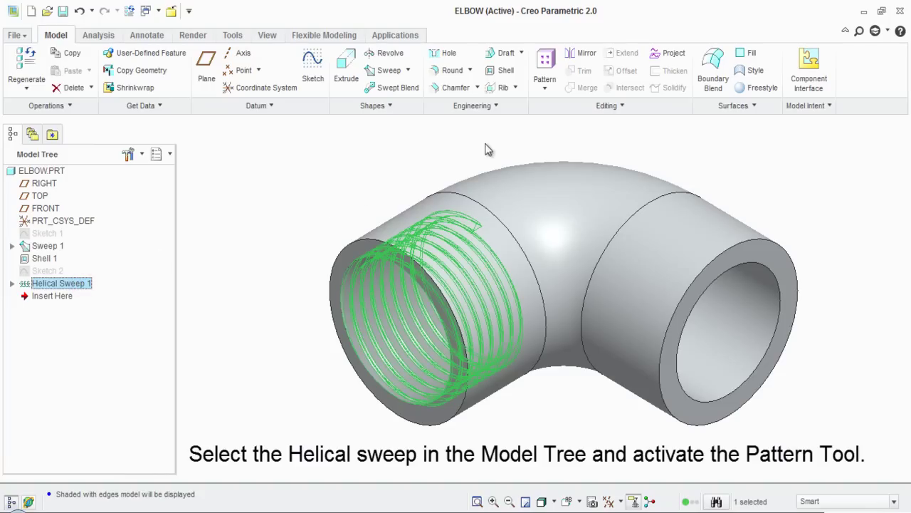
left_click(544, 67)
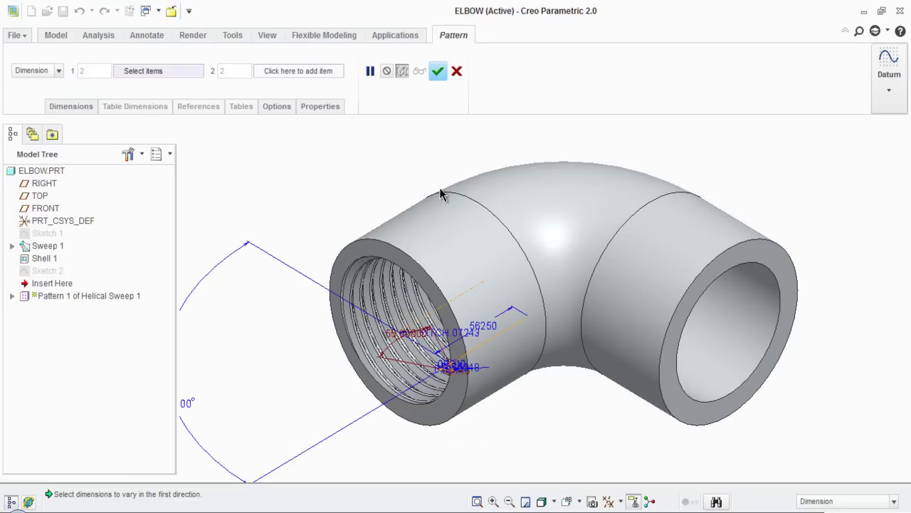
scroll(420, 203, "down", 1)
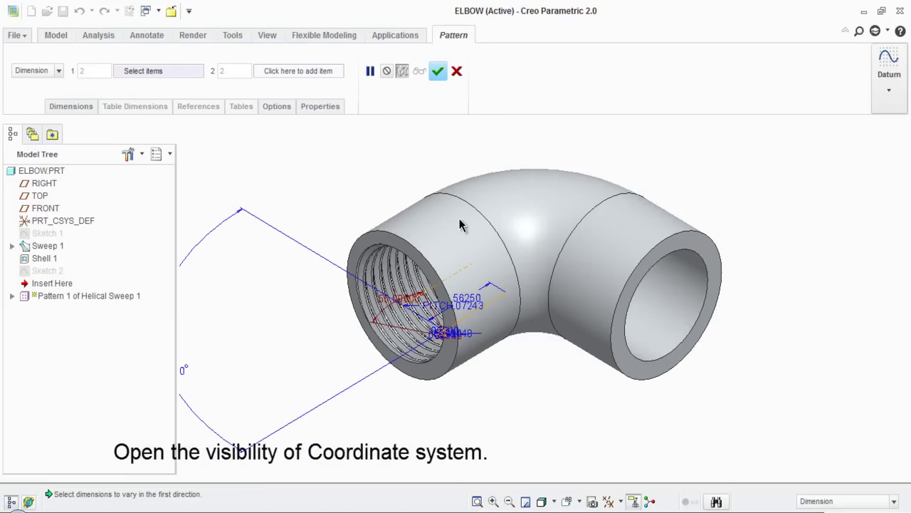
mouse_move(463, 223)
middle_mouse_down()
mouse_move(445, 169)
mouse_move(436, 196)
middle_mouse_up()
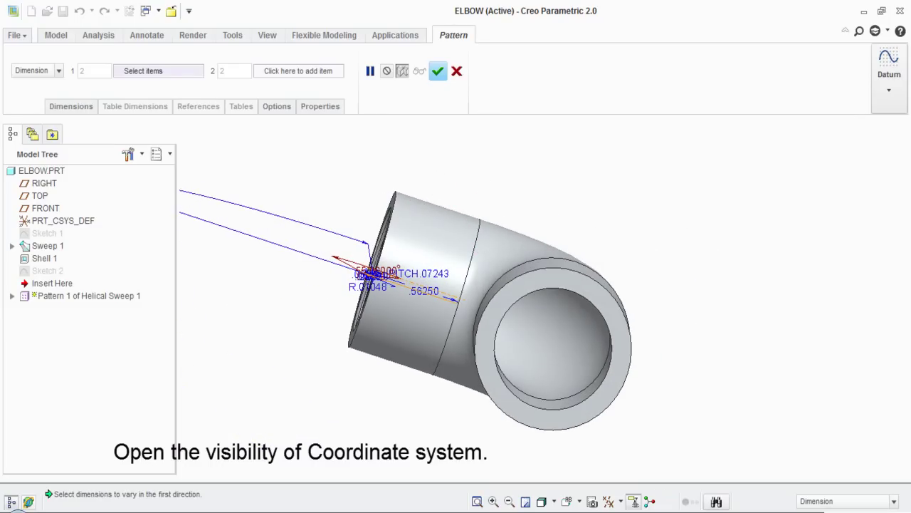
left_click(611, 504)
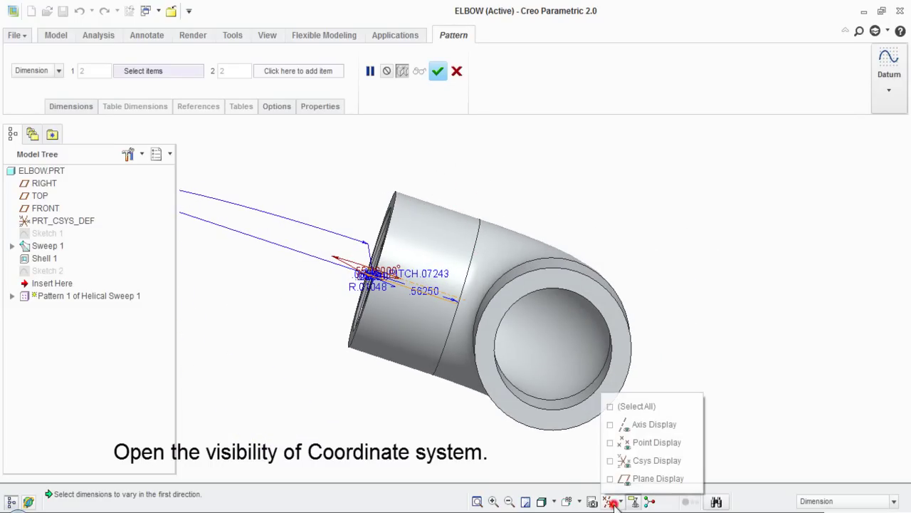
left_click(611, 460)
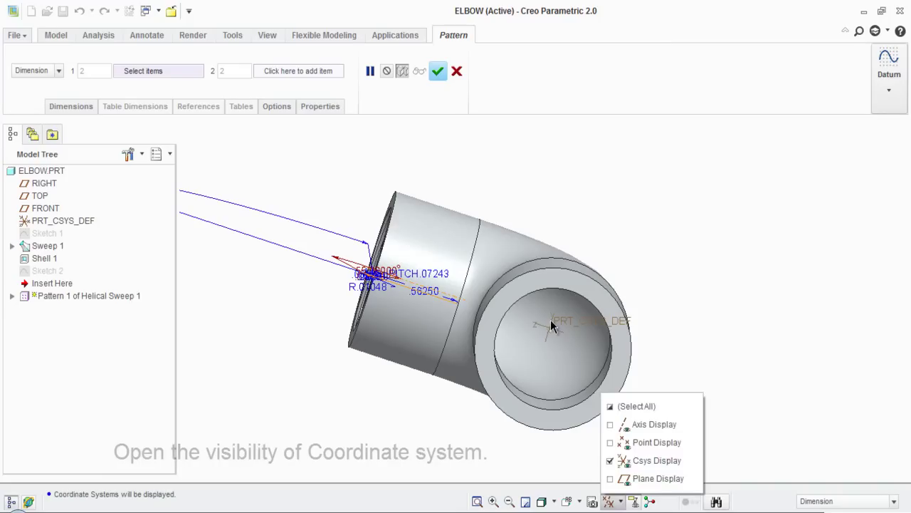
Make it an Axis pattern about the CSYS Y axis: 2 members, 270° apart
left_click(58, 71)
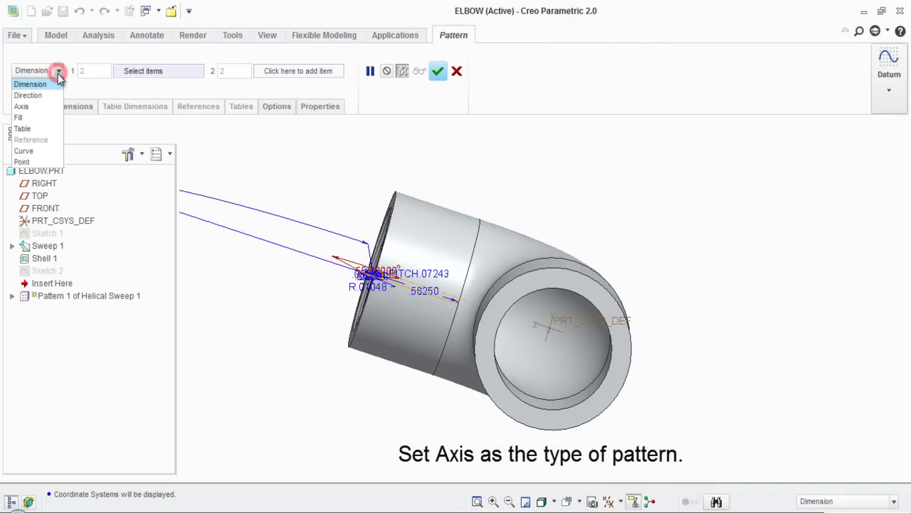
left_click(21, 106)
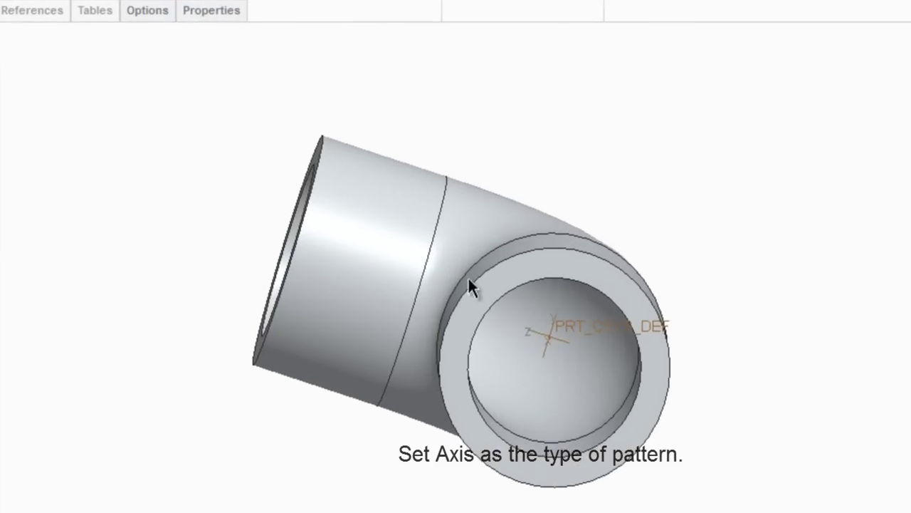
left_click(554, 333)
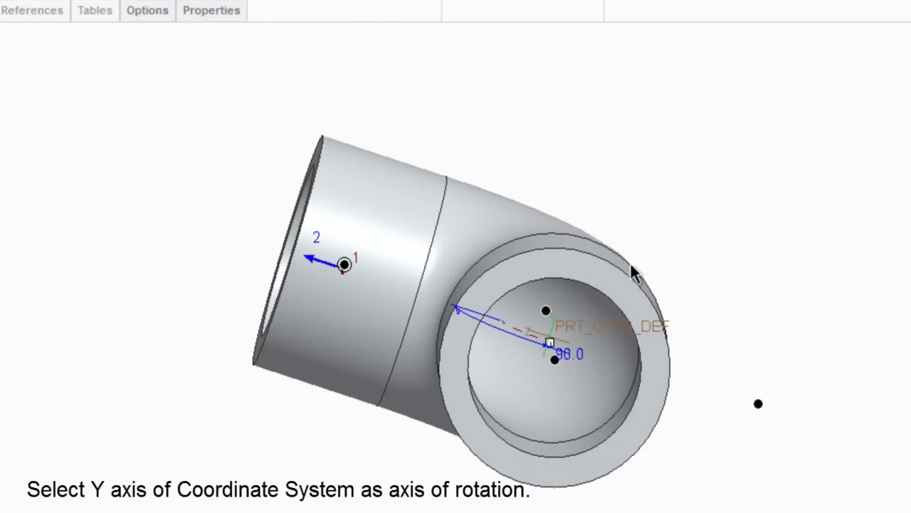
mouse_move(573, 200)
middle_mouse_down()
mouse_move(612, 228)
mouse_move(580, 254)
middle_mouse_up()
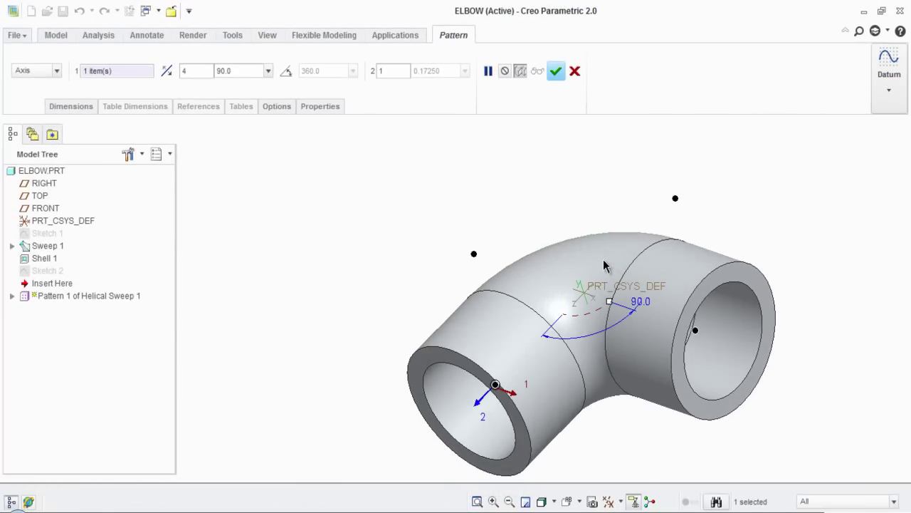
double_click(186, 72)
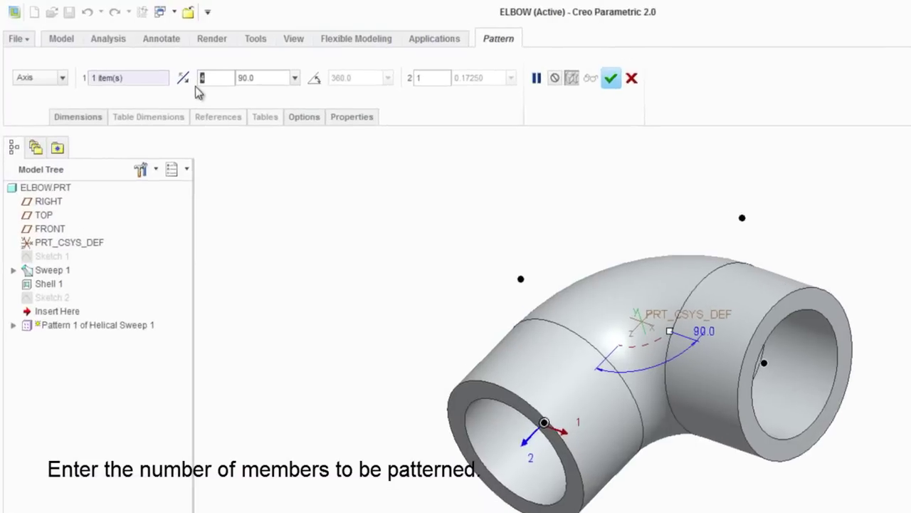
type("2")
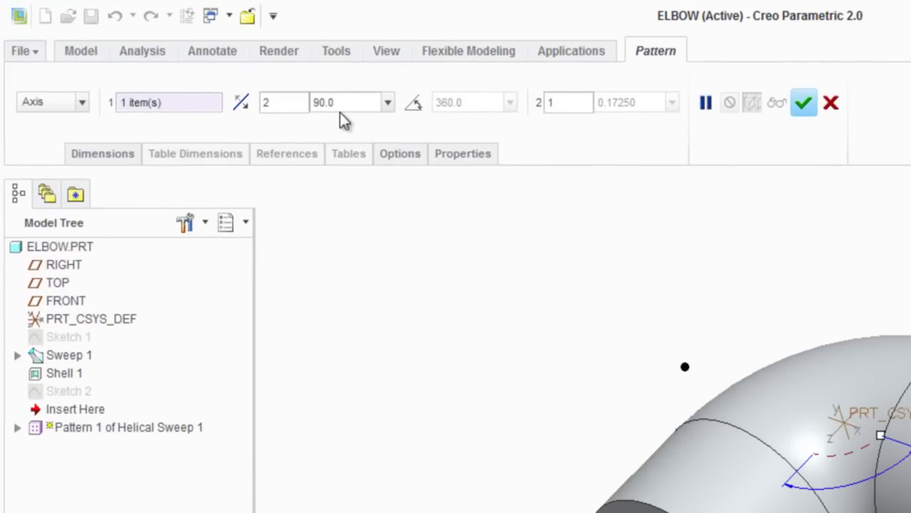
double_click(340, 103)
type("270")
key("Return")
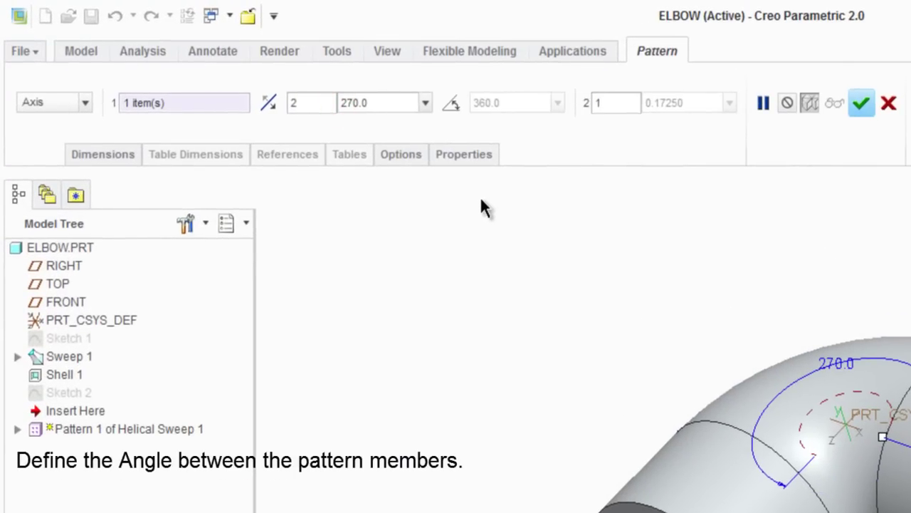
left_click(481, 201)
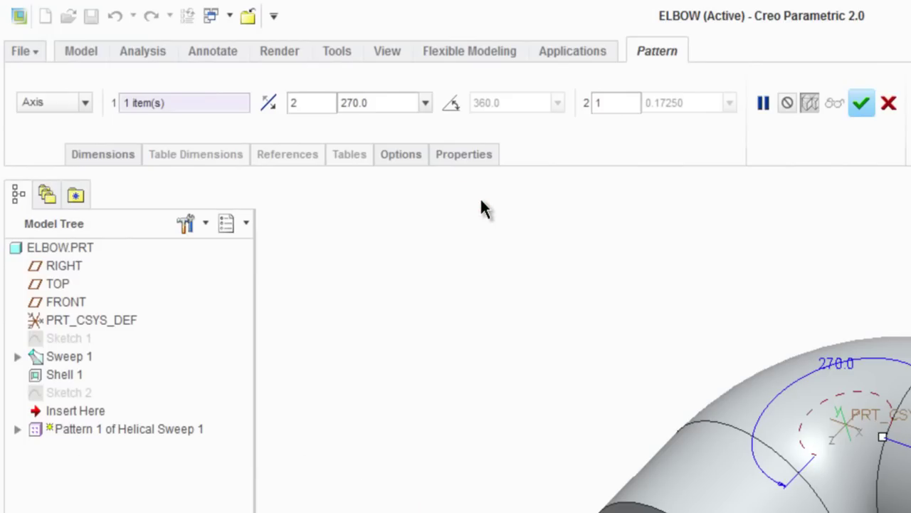
Apply the thread pattern, hide the coordinate system, and restore Standard Orientation
left_click(858, 107)
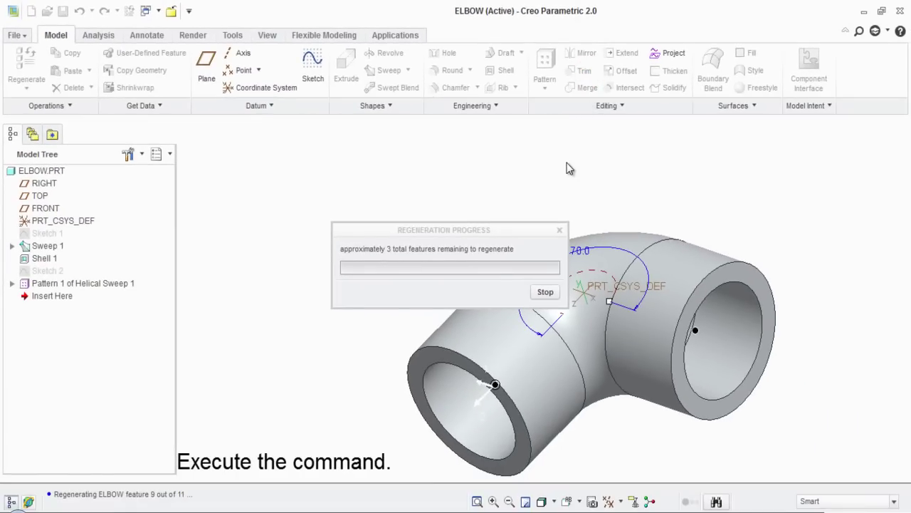
left_click(550, 170)
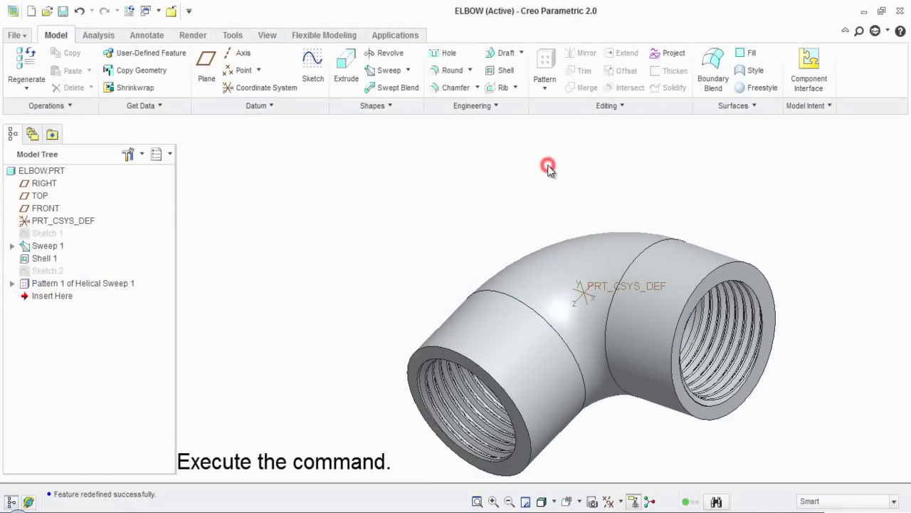
left_click(621, 502)
left_click(610, 461)
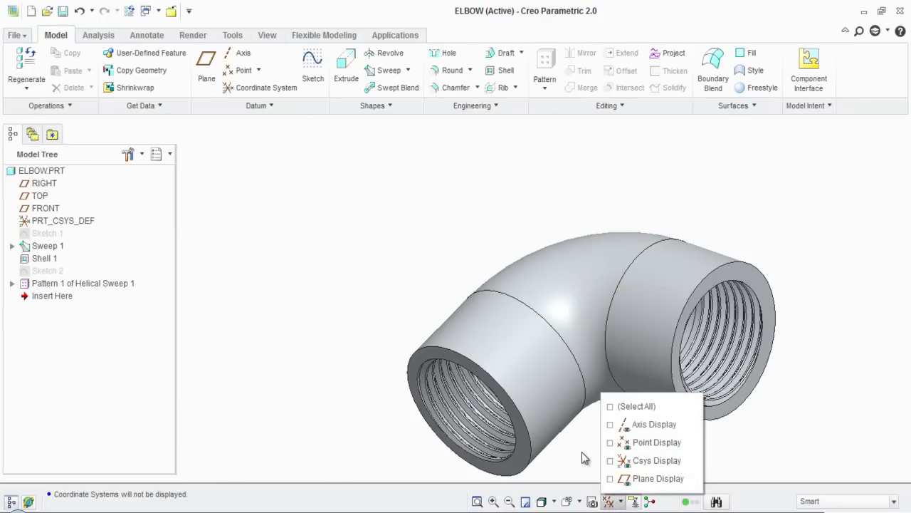
left_click(582, 451)
left_click(573, 504)
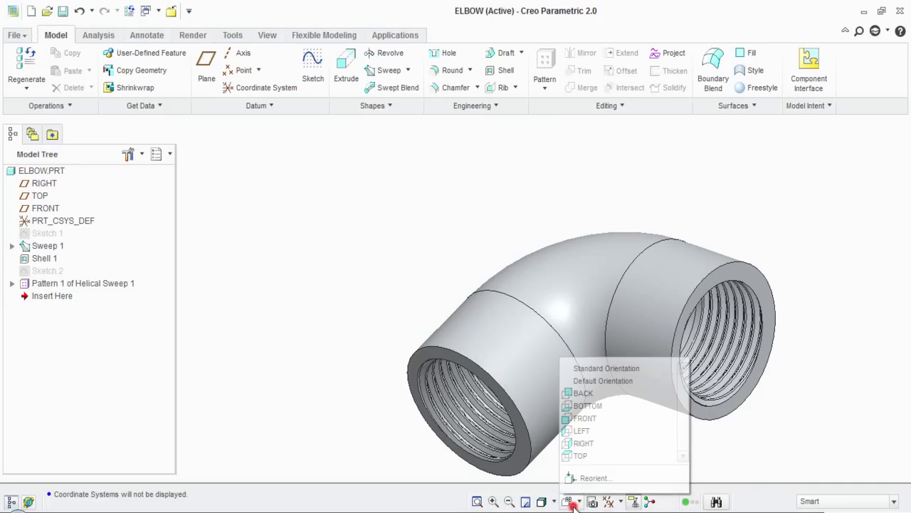
left_click(593, 369)
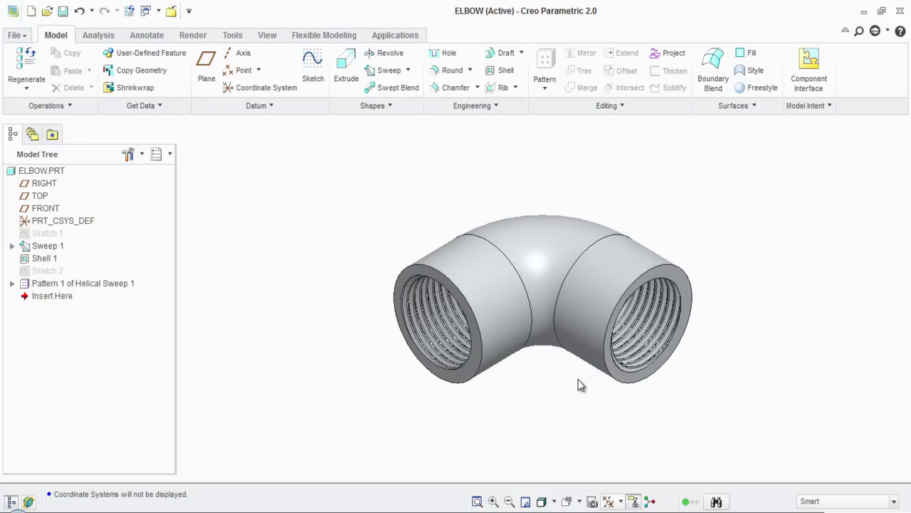
Add a 0.03125 round to the outer rims of the left and right openings
left_click(664, 174)
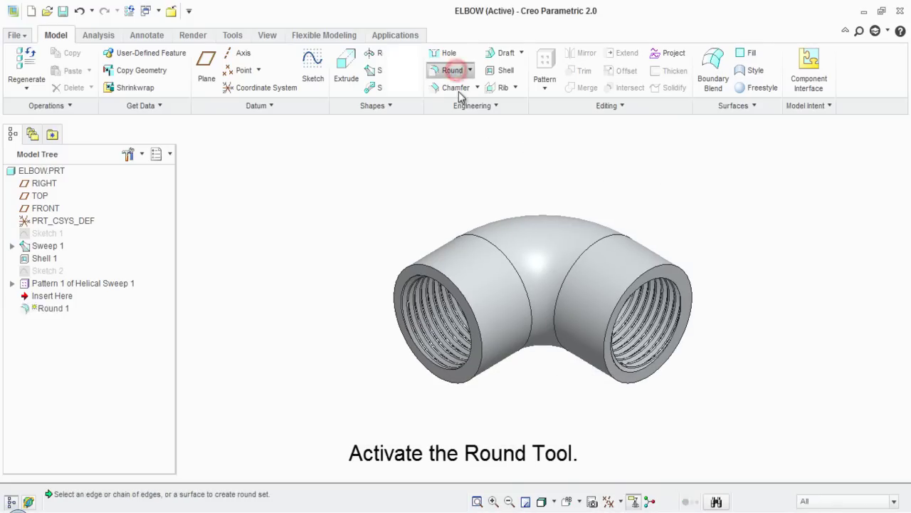
left_click(456, 71)
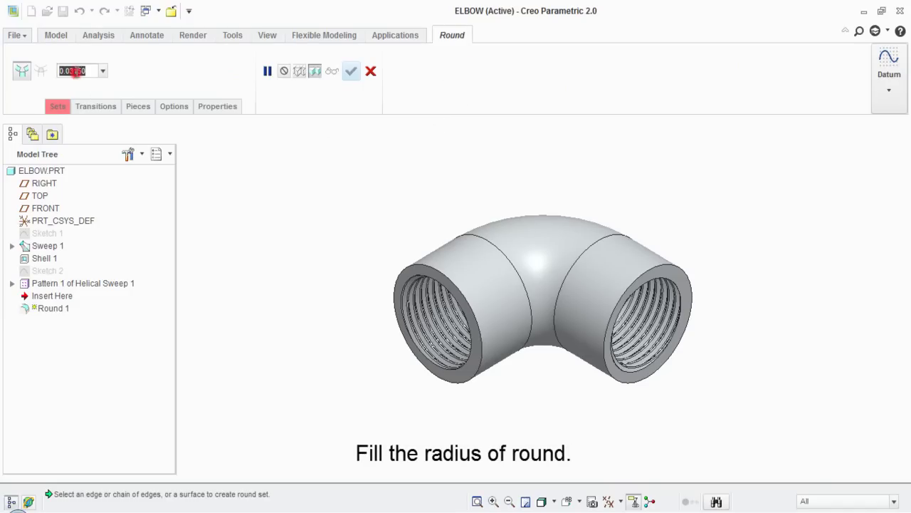
left_click(75, 70)
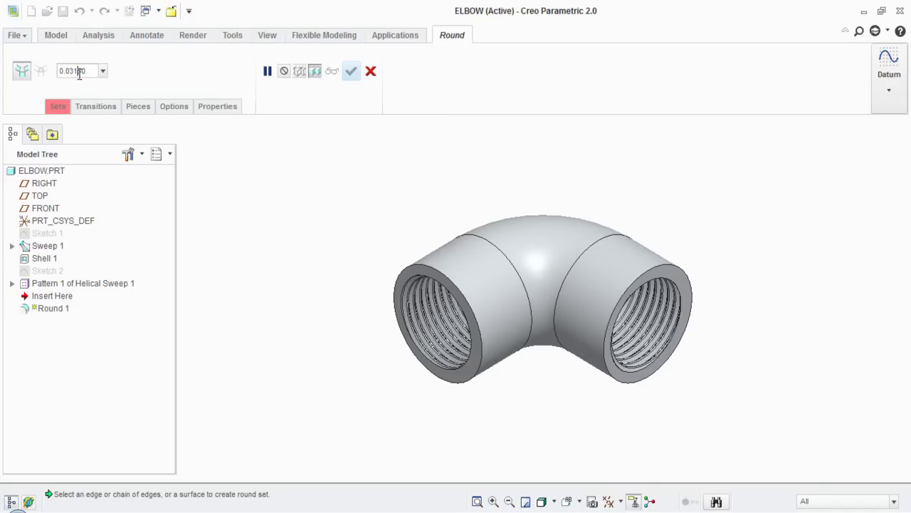
left_click(250, 208)
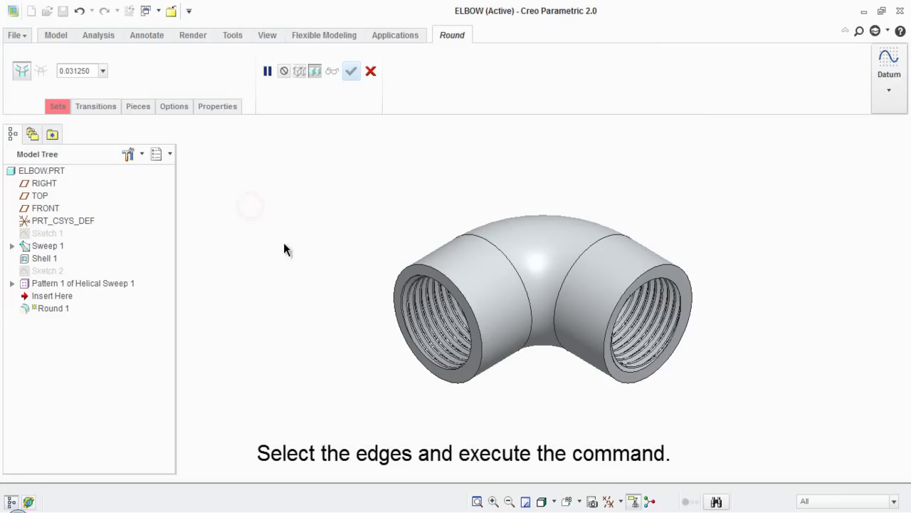
left_click(431, 267)
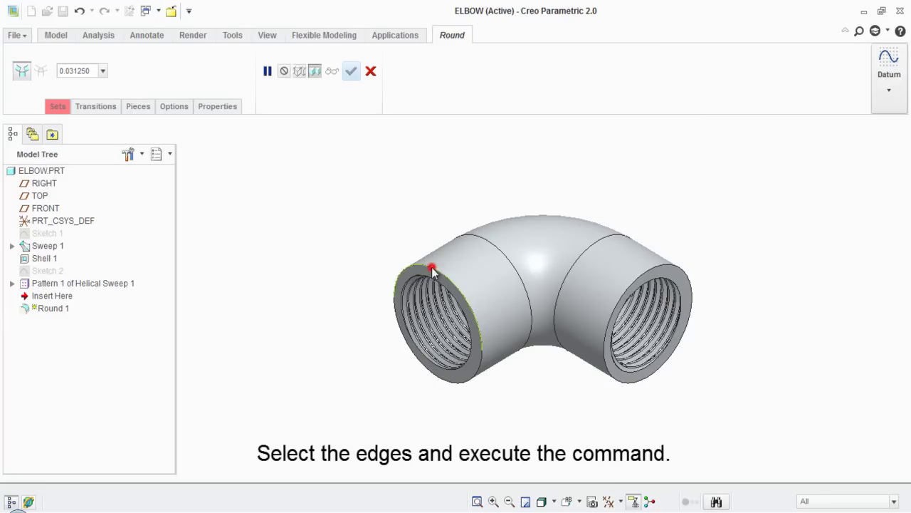
left_click(627, 294)
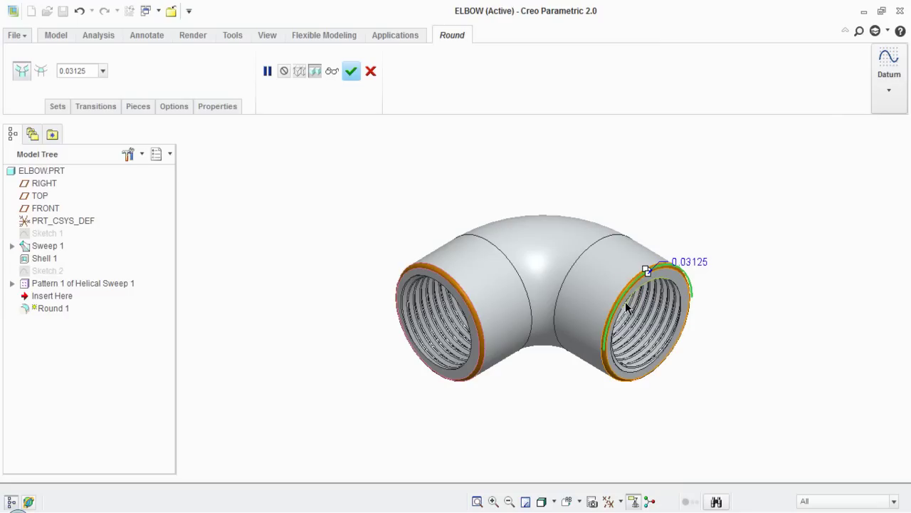
scroll(625, 301, "up", 2)
scroll(625, 301, "up", 1)
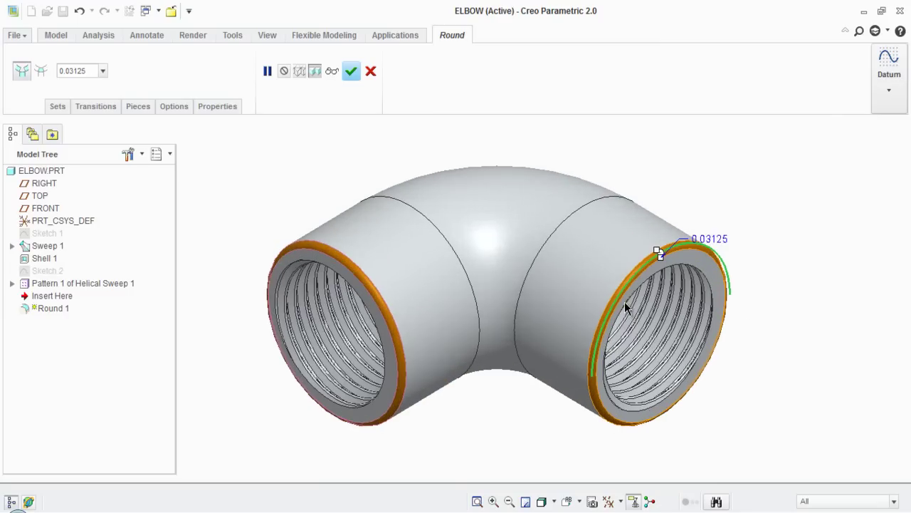
left_click(351, 77)
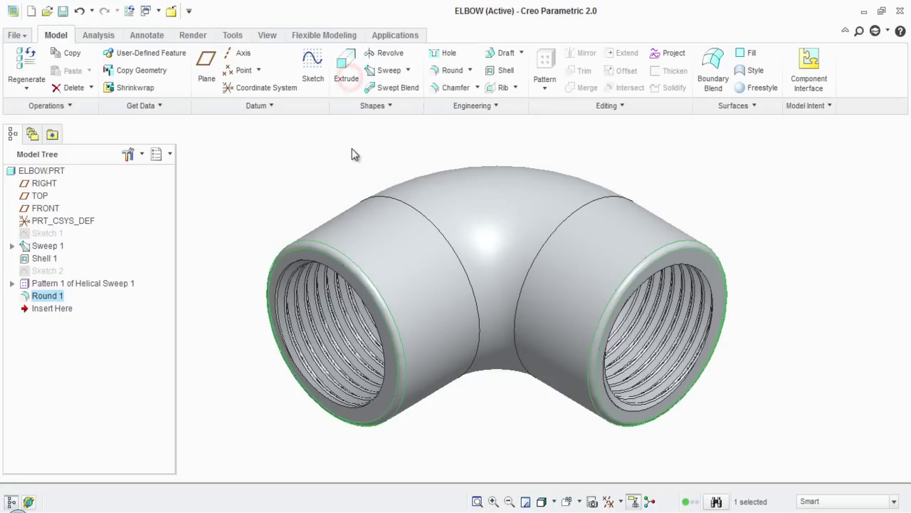
left_click(347, 182)
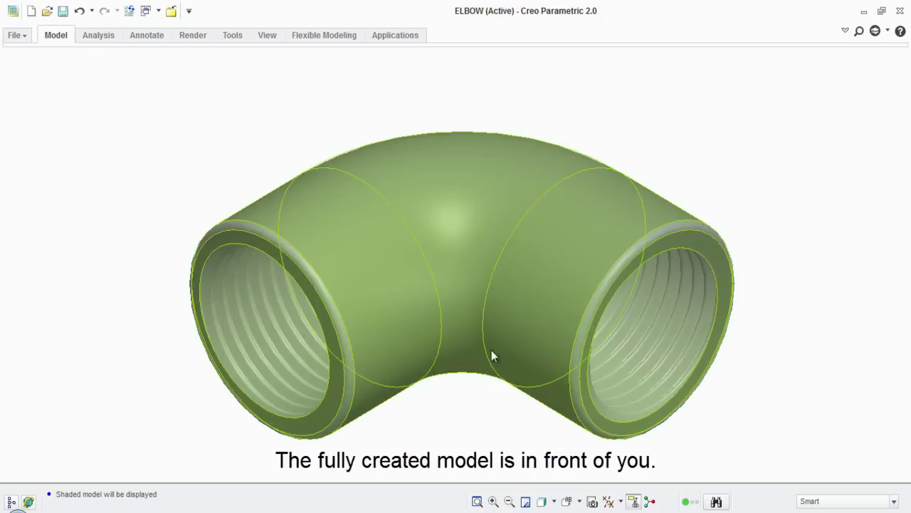
left_click(551, 504)
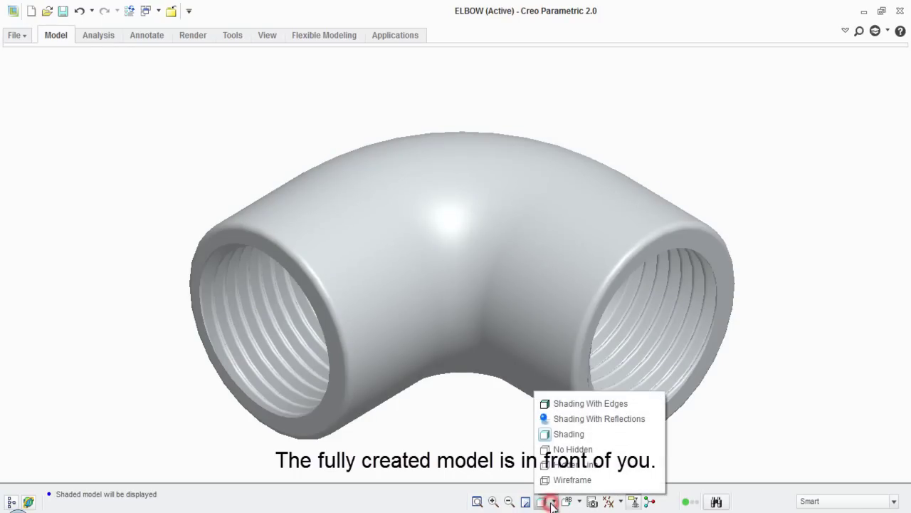
left_click(560, 403)
left_click(469, 428)
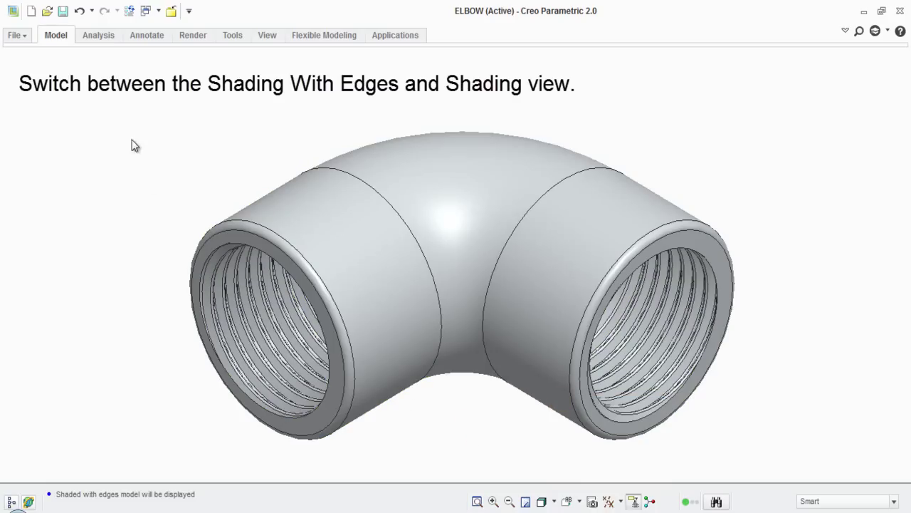
Save the ELBOW part, confirming the Save Object dialog
left_click(63, 12)
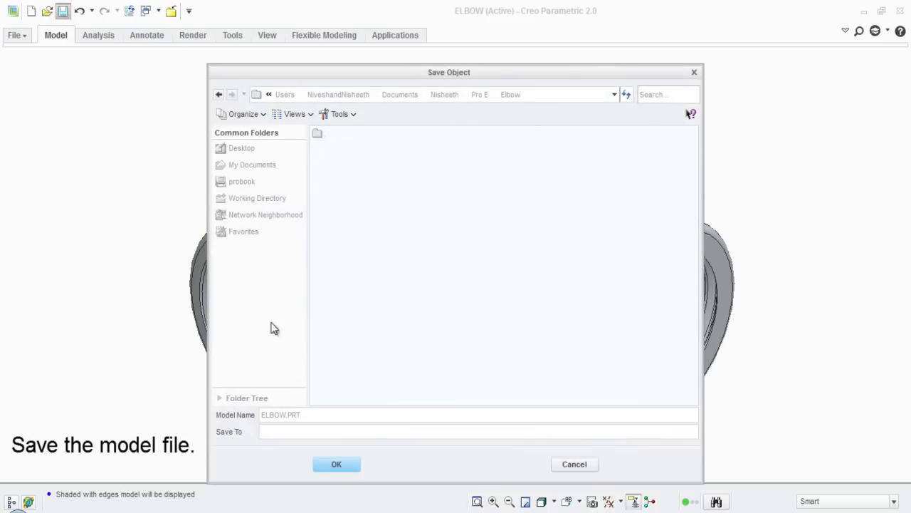
left_click(327, 464)
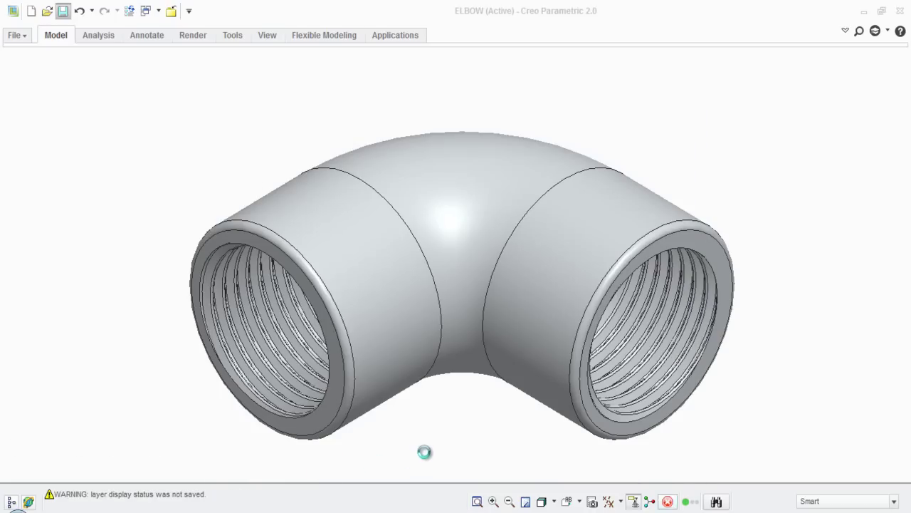